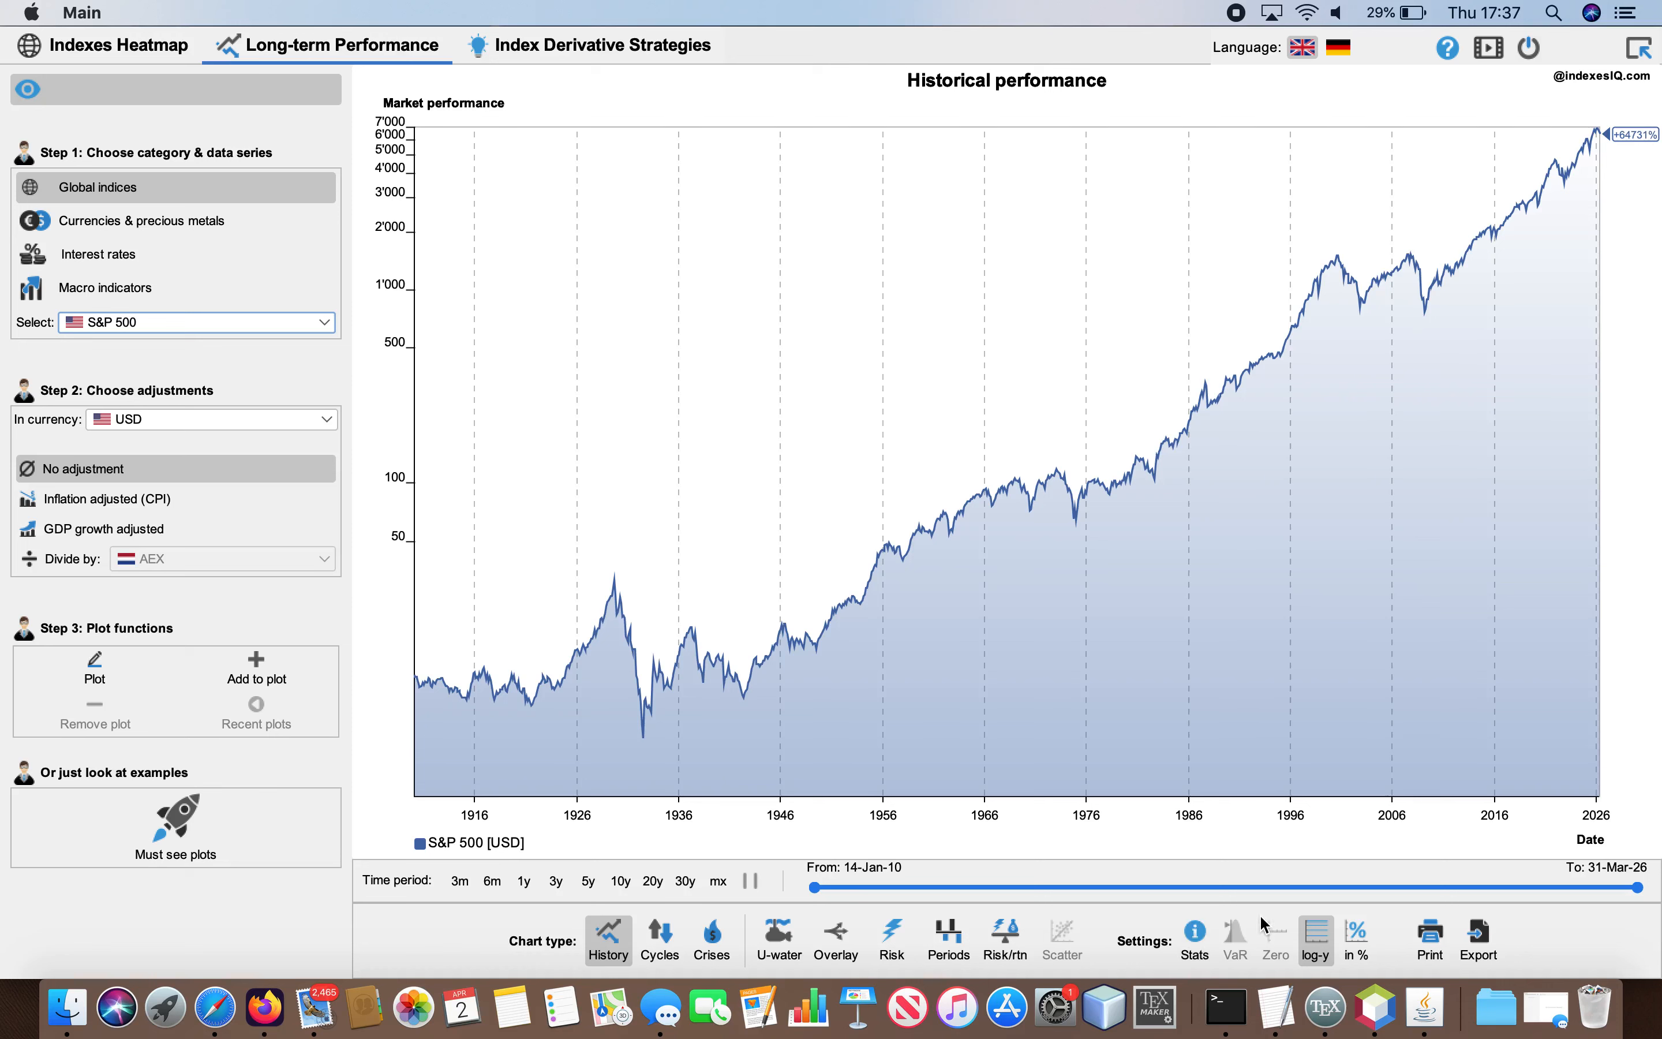
Switch the S&P 500 history chart to percent performance and back, and toggle its logarithmic y-scale off and on.
{"action": "left_click", "coordinate": [1352, 922]}
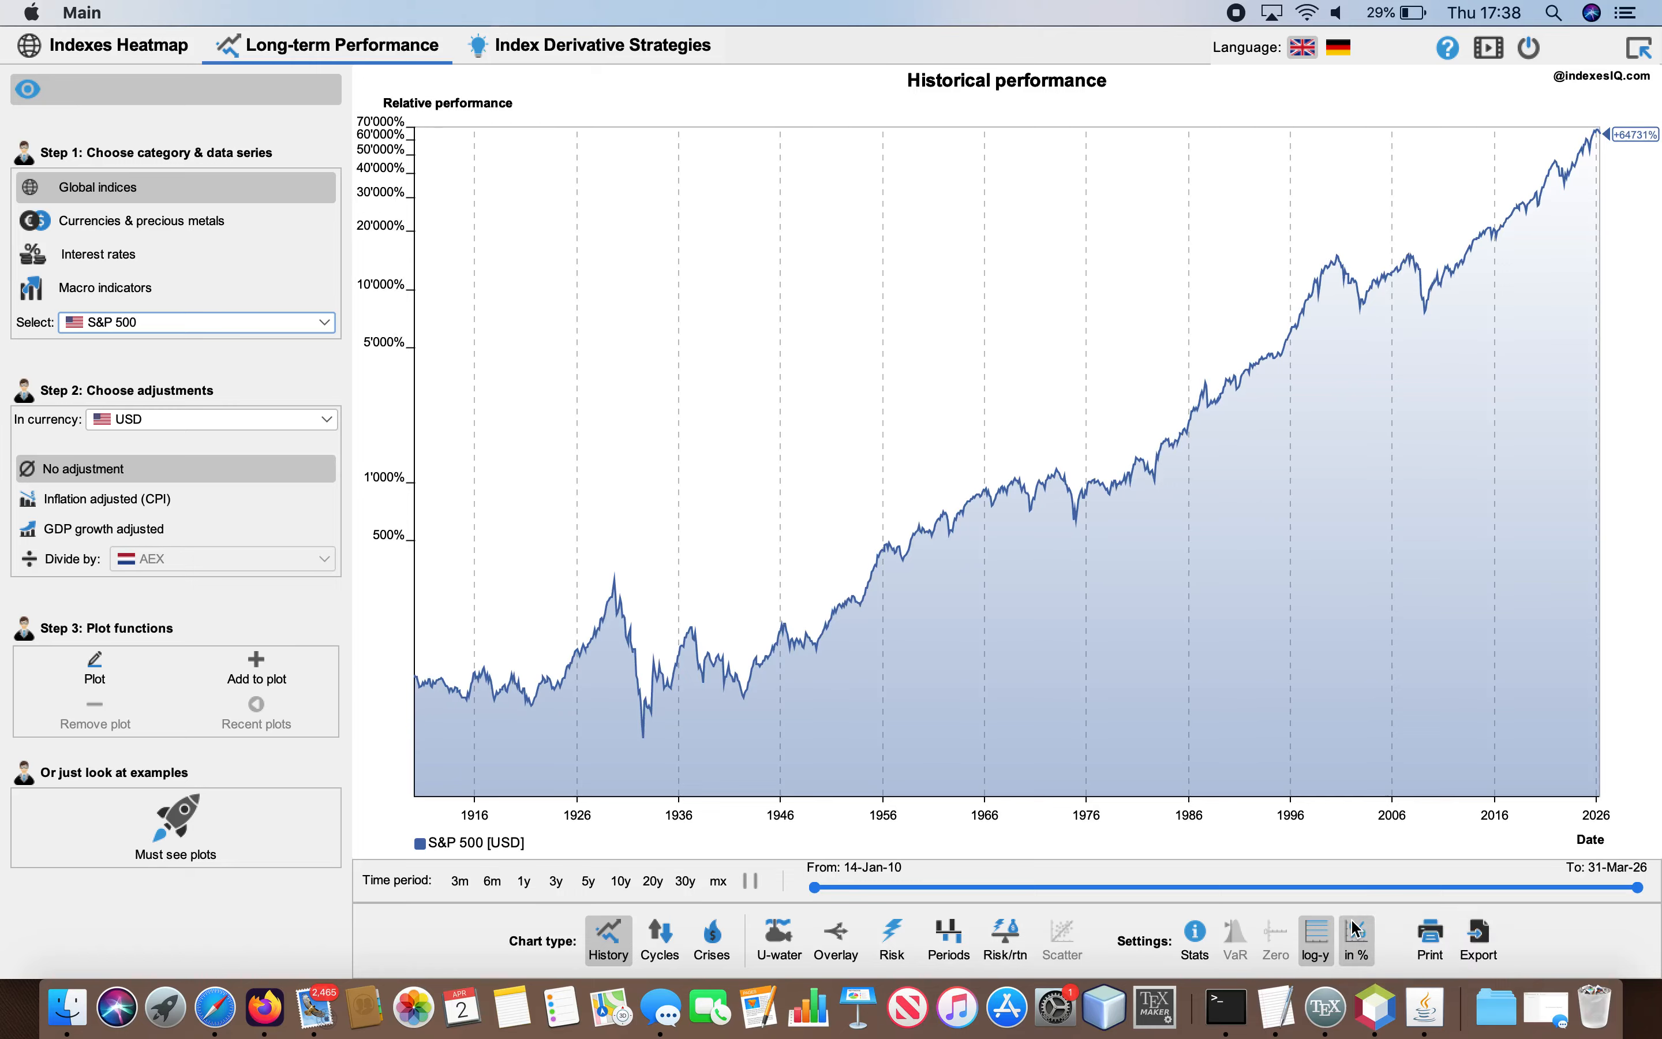
{"action": "left_click", "coordinate": [1355, 929]}
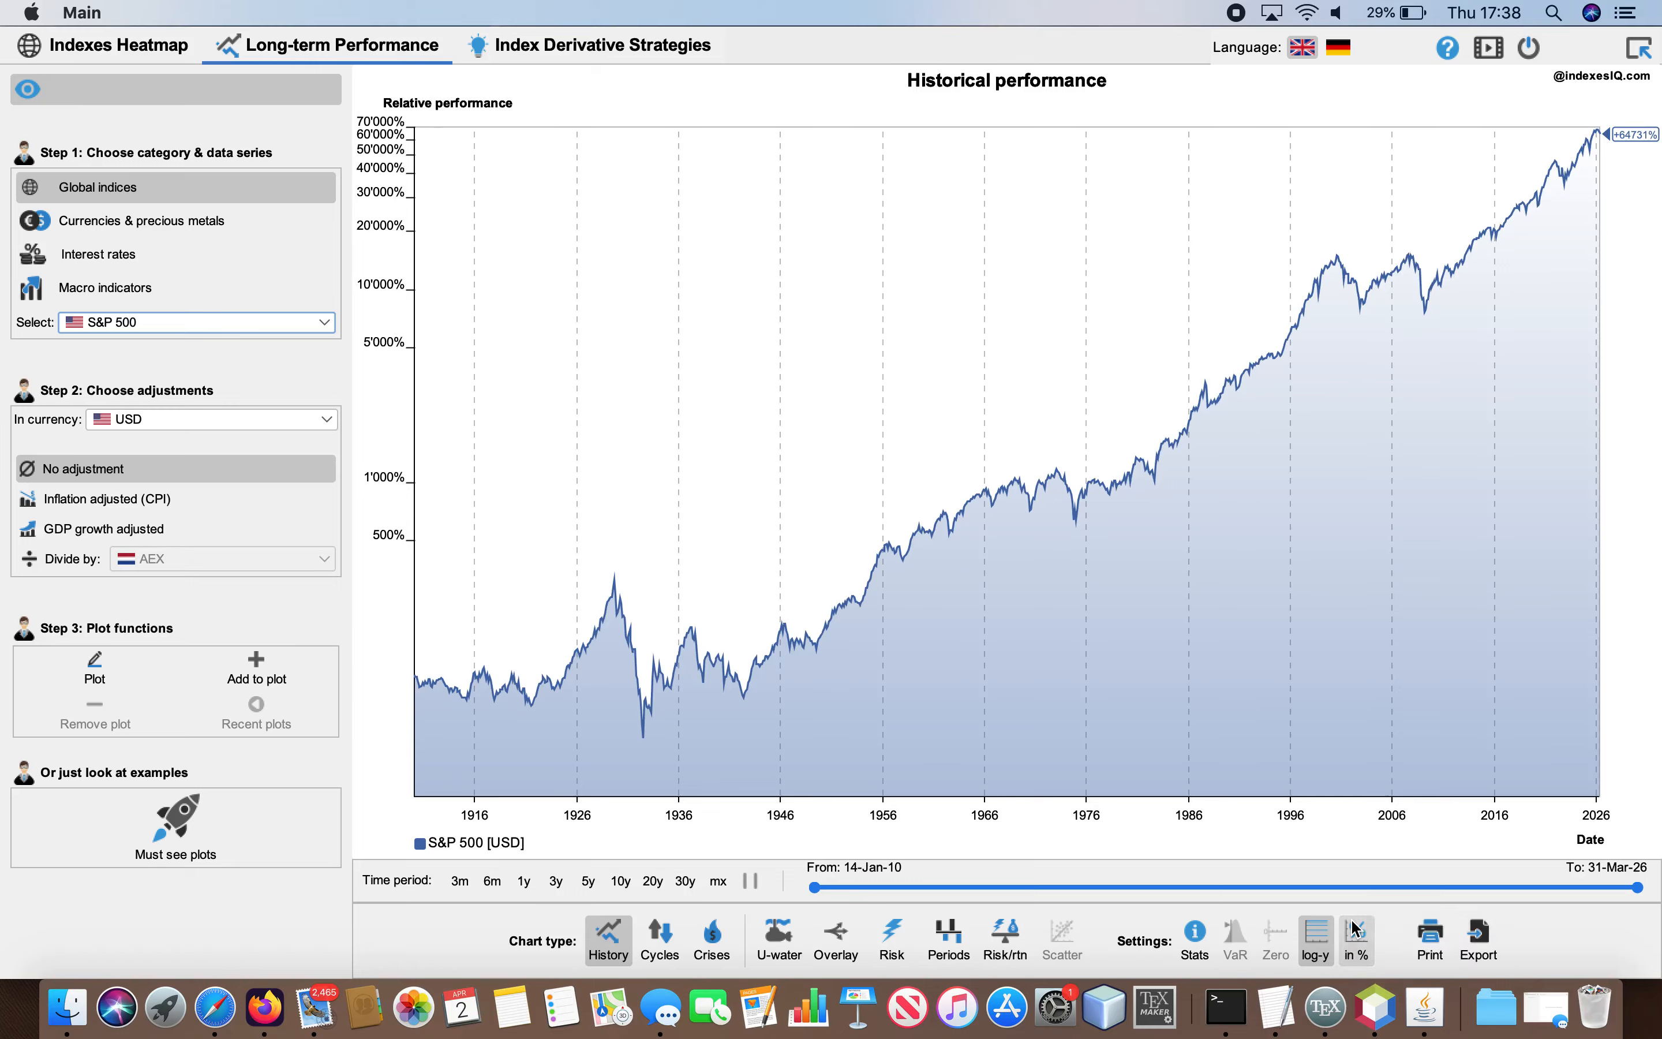
{"action": "left_click", "coordinate": [1325, 945]}
{"action": "left_click", "coordinate": [1325, 944]}
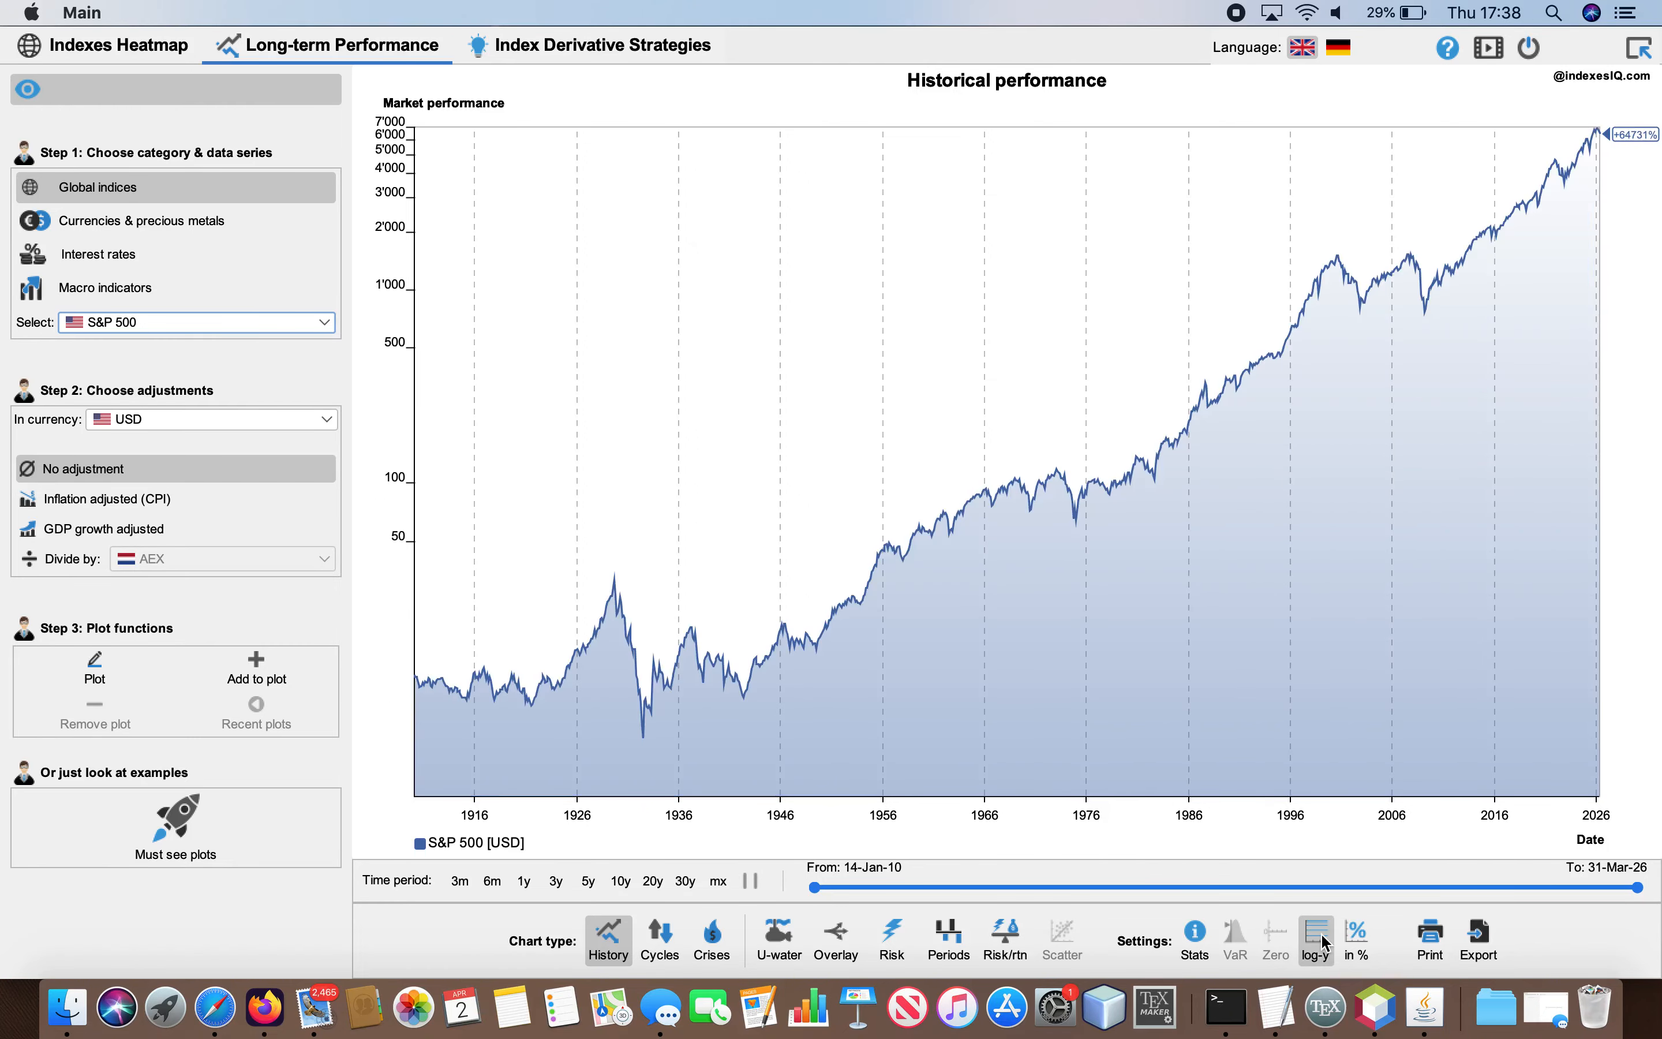
Show the statistics table and the market cycles on the S&P 500 history chart.
{"action": "left_click", "coordinate": [1207, 938]}
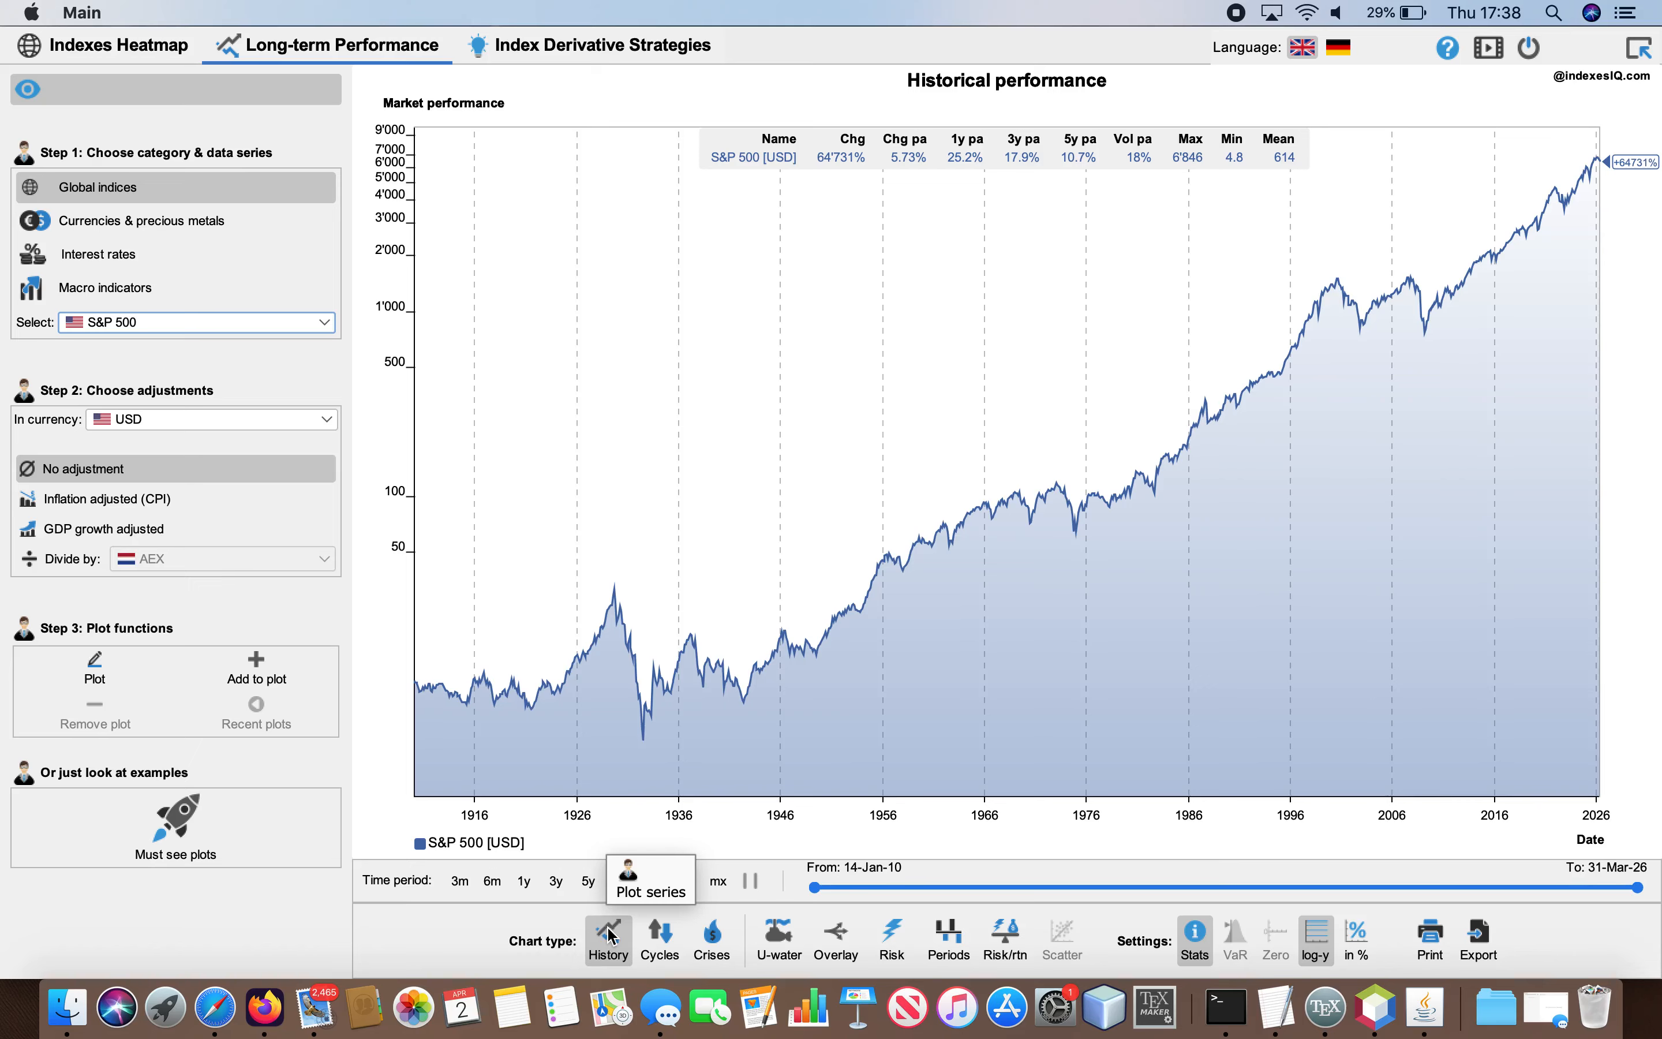
{"action": "left_click", "coordinate": [653, 934]}
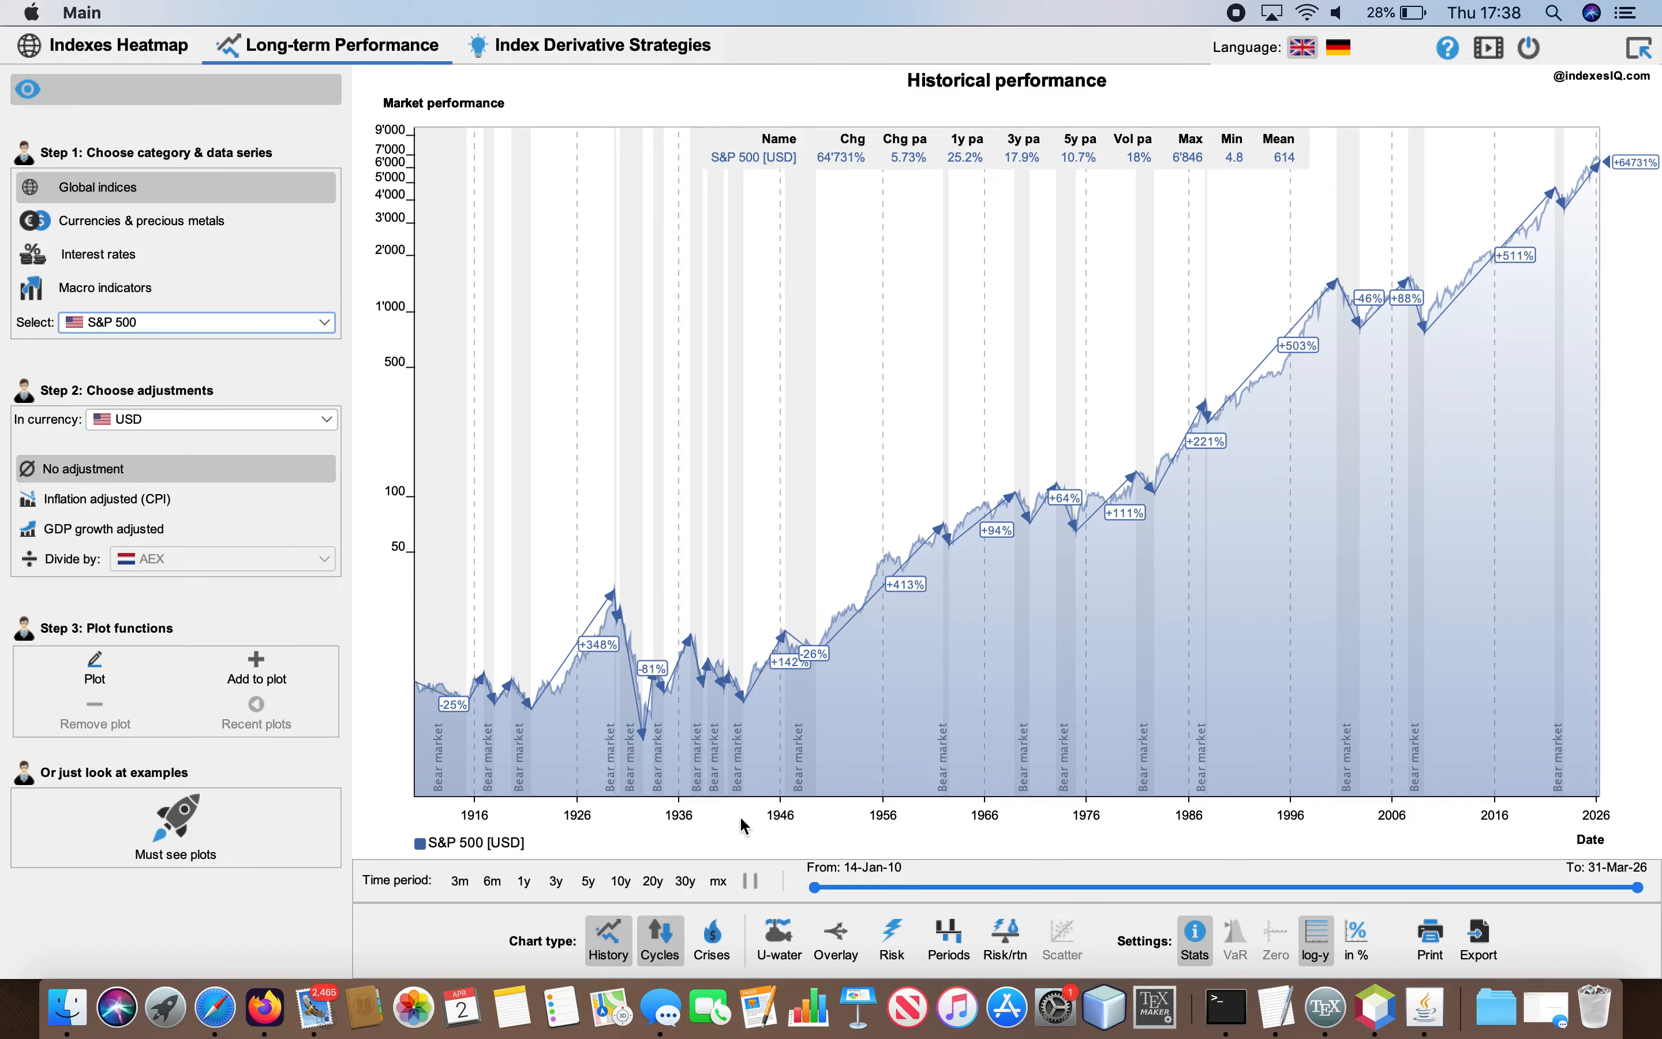
View the cycles over 30 years, restore the maximum time period, and mark the historical crises on the chart instead.
{"action": "left_click", "coordinate": [687, 882]}
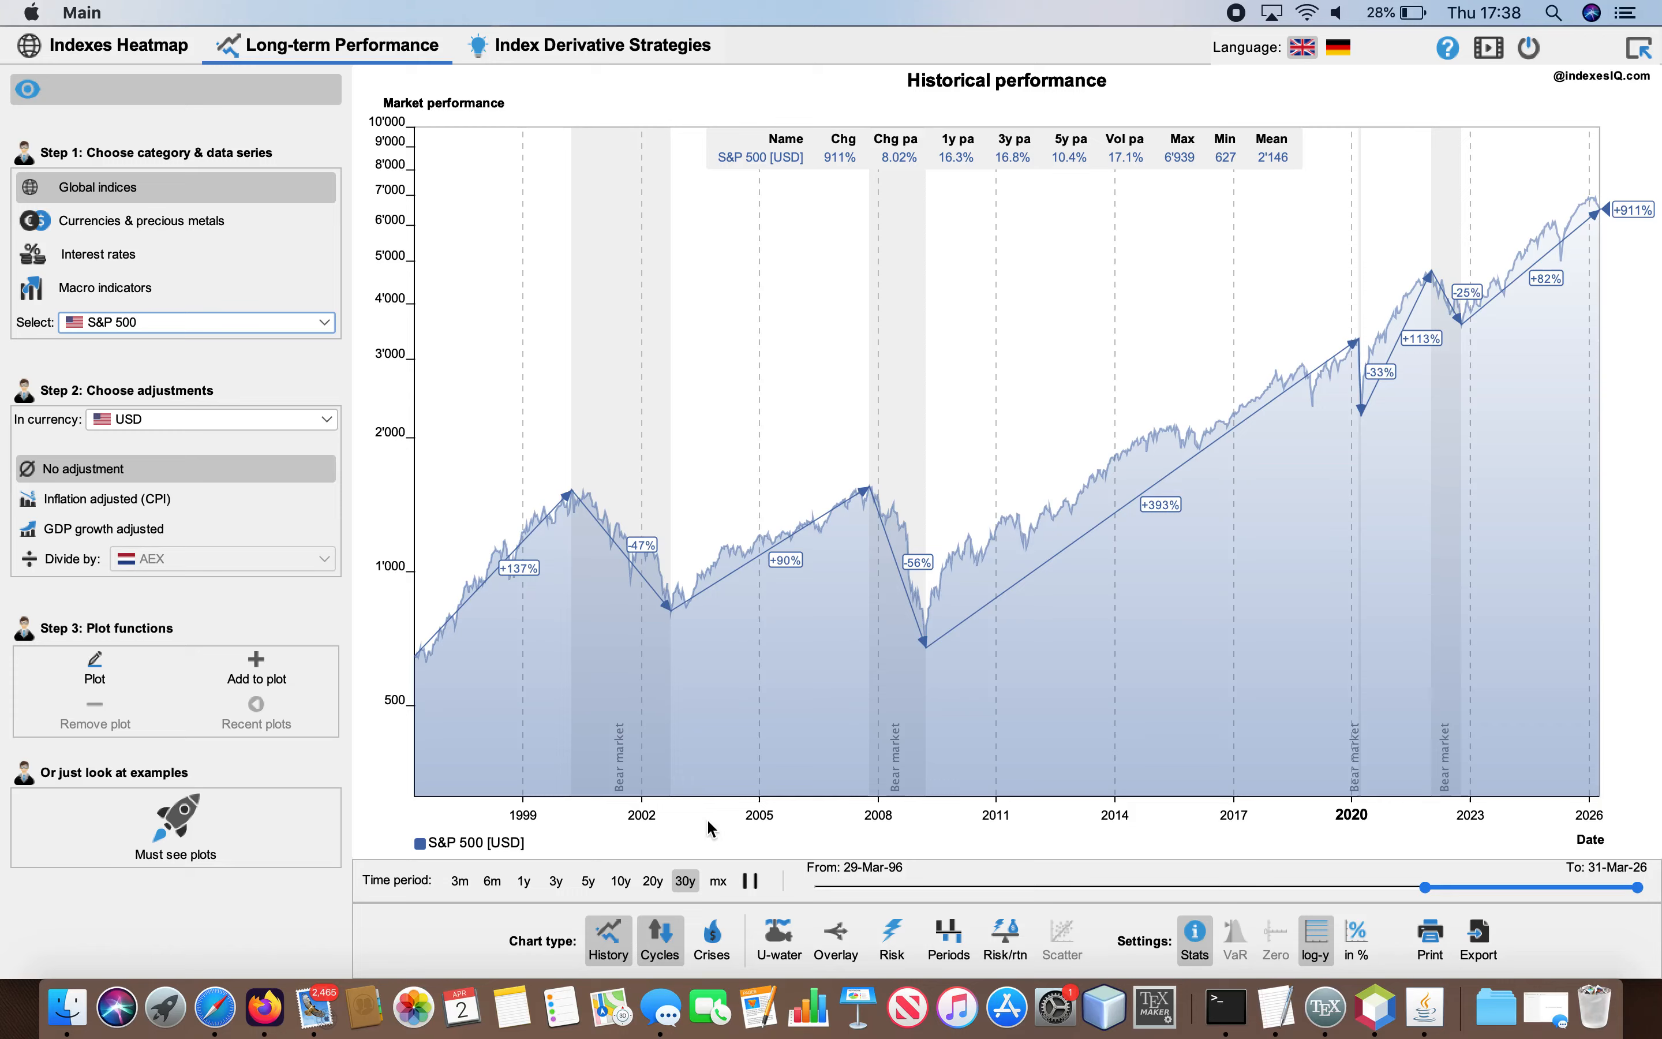
{"action": "left_click", "coordinate": [719, 881]}
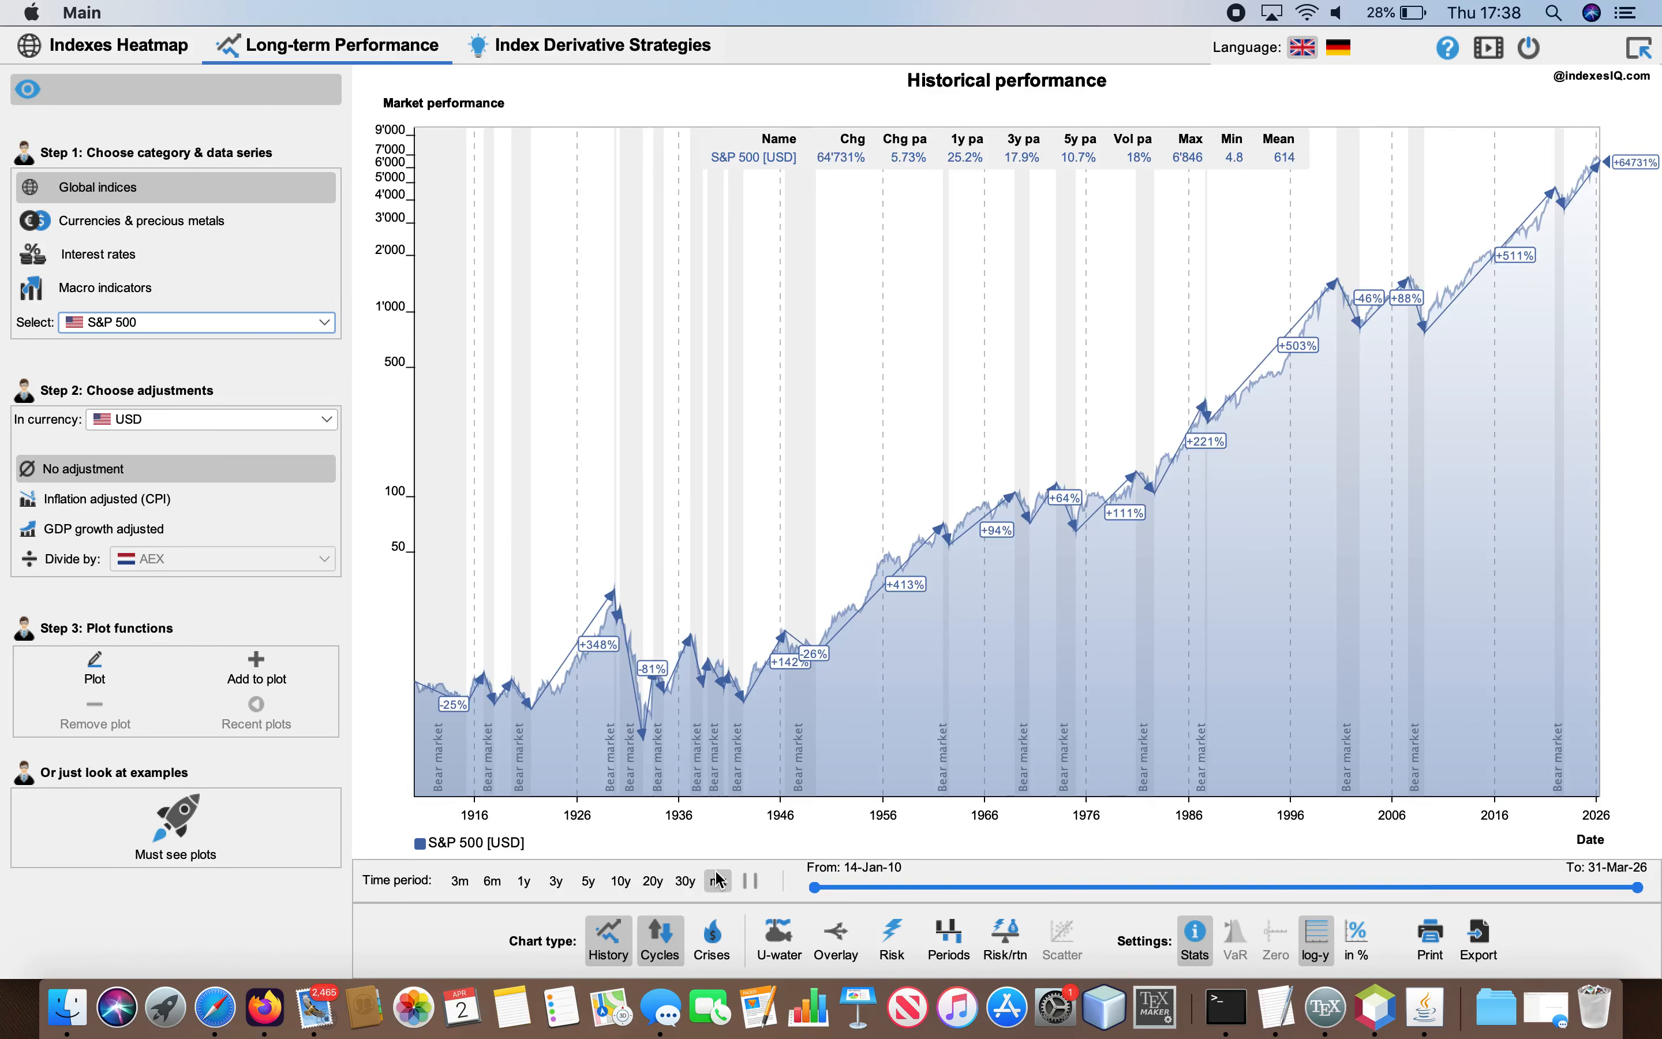
{"action": "left_click", "coordinate": [715, 949]}
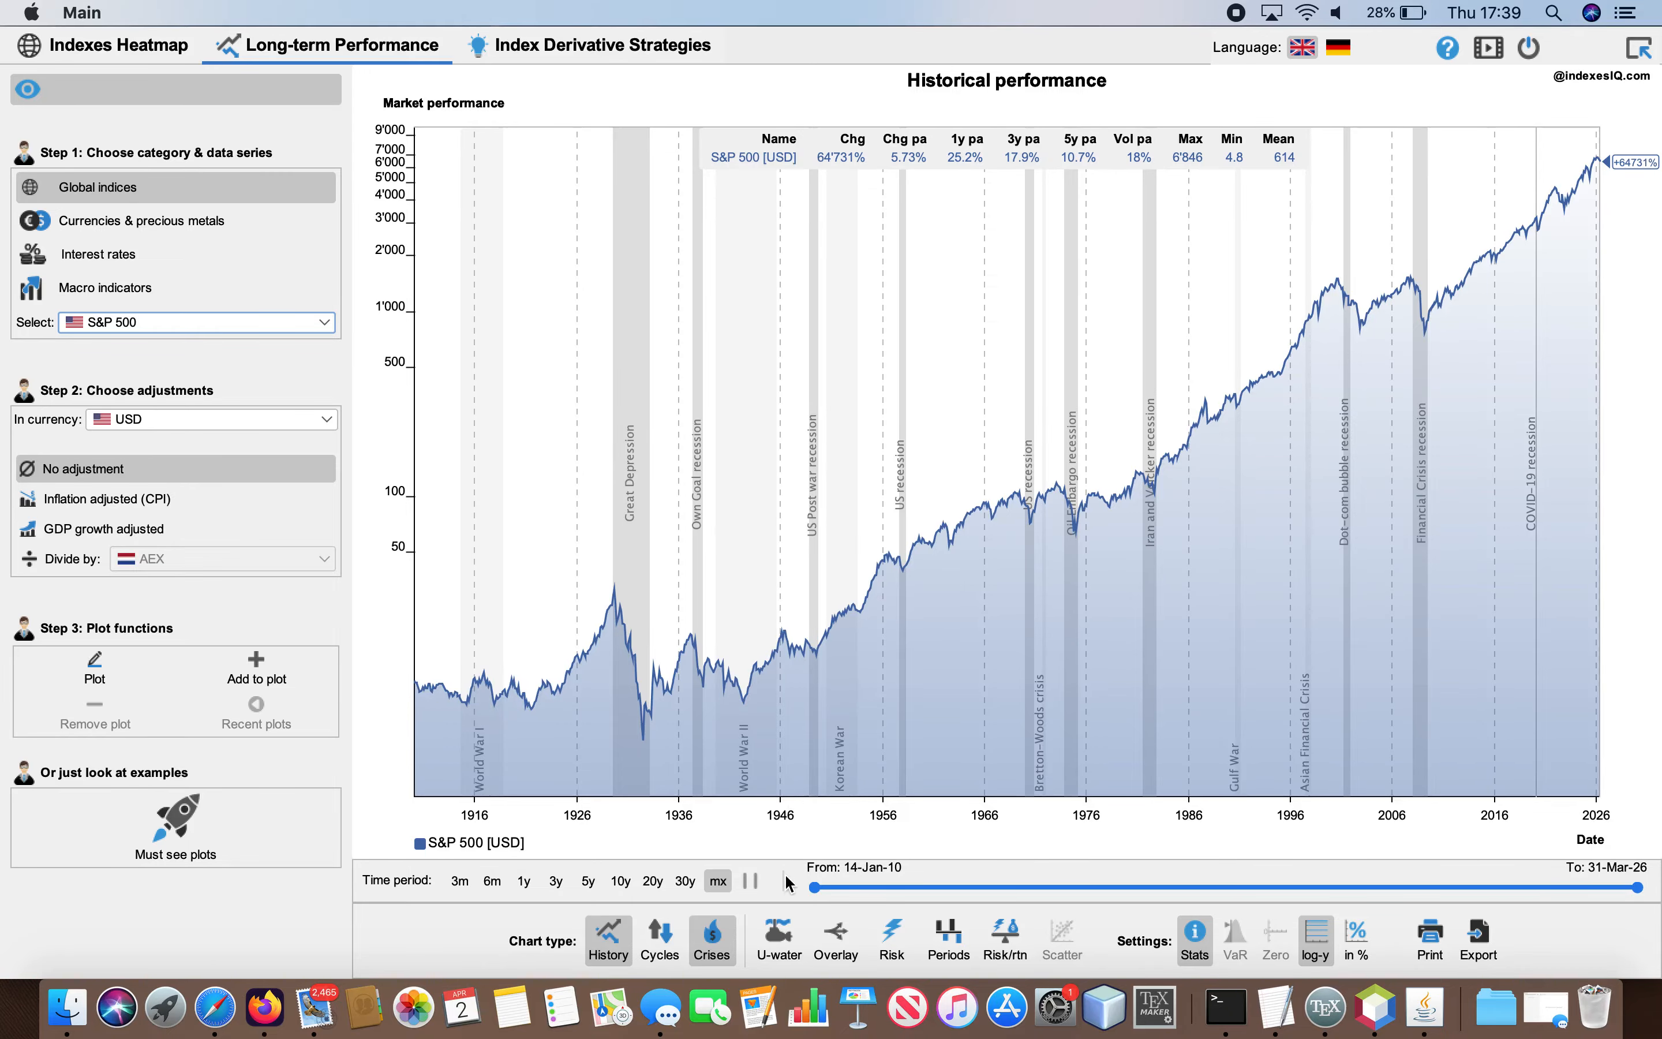
Show the underwater plot for the S&P 500, replot it inflation adjusted (CPI), and plot it again with no adjustment.
{"action": "left_click", "coordinate": [781, 939]}
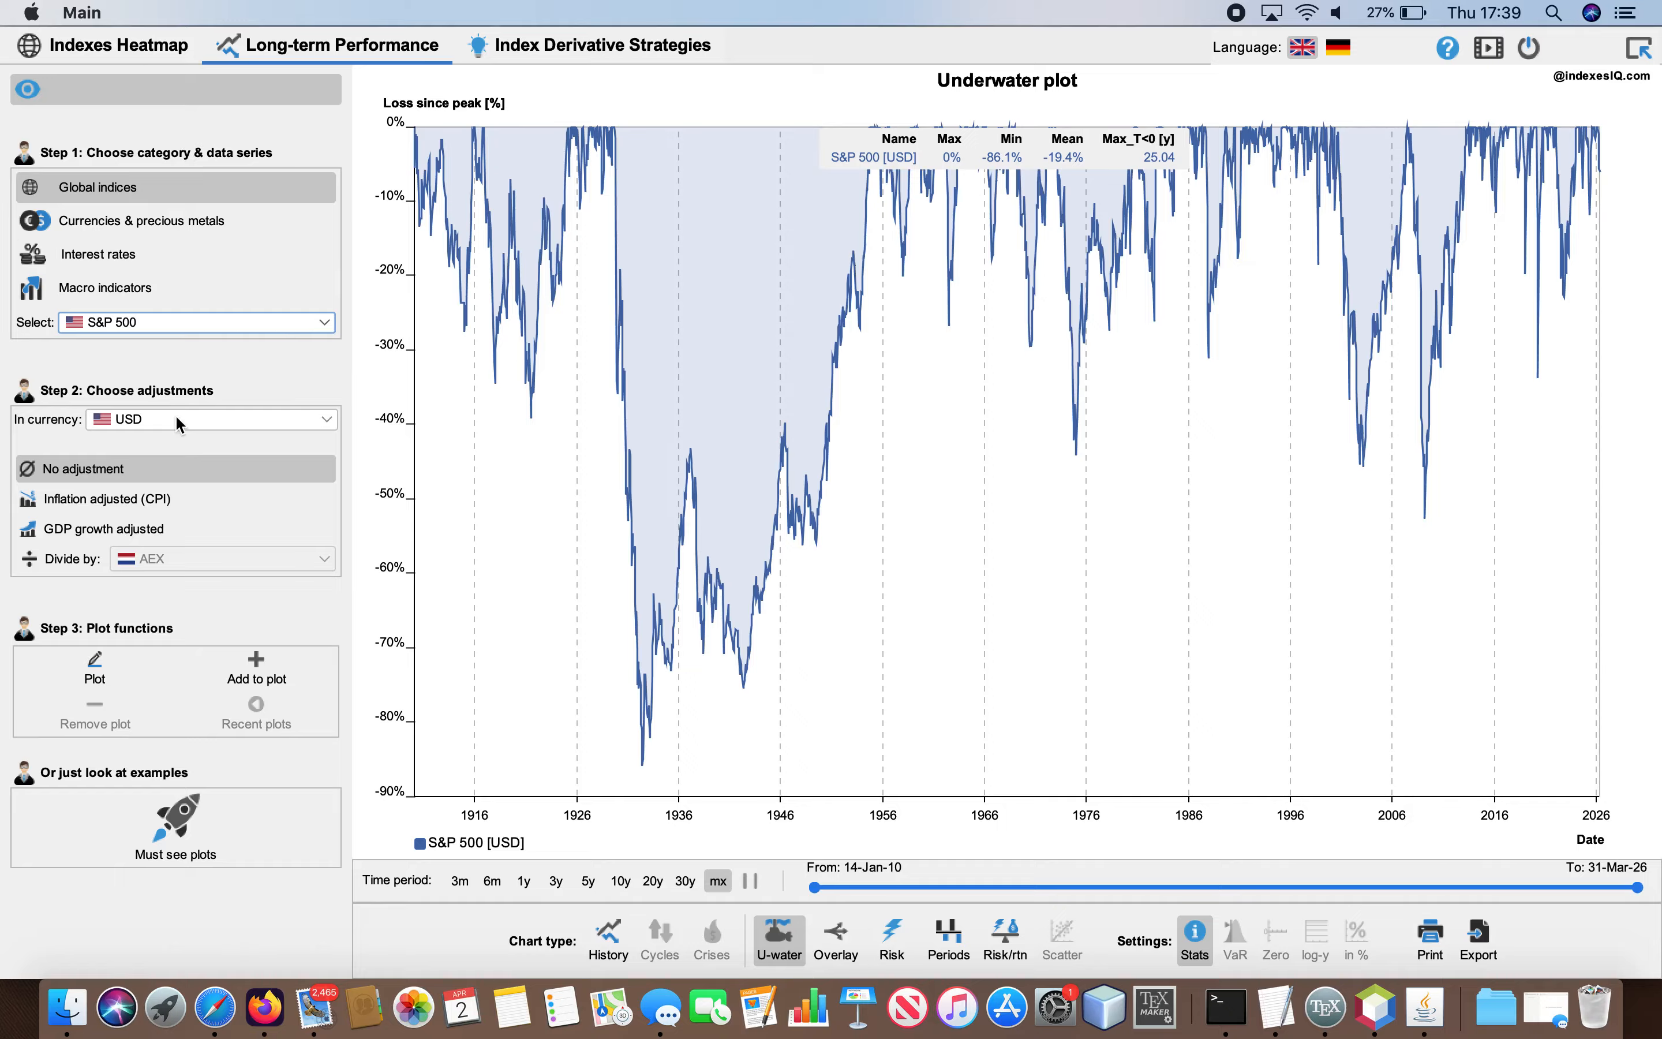
{"action": "left_click", "coordinate": [133, 500]}
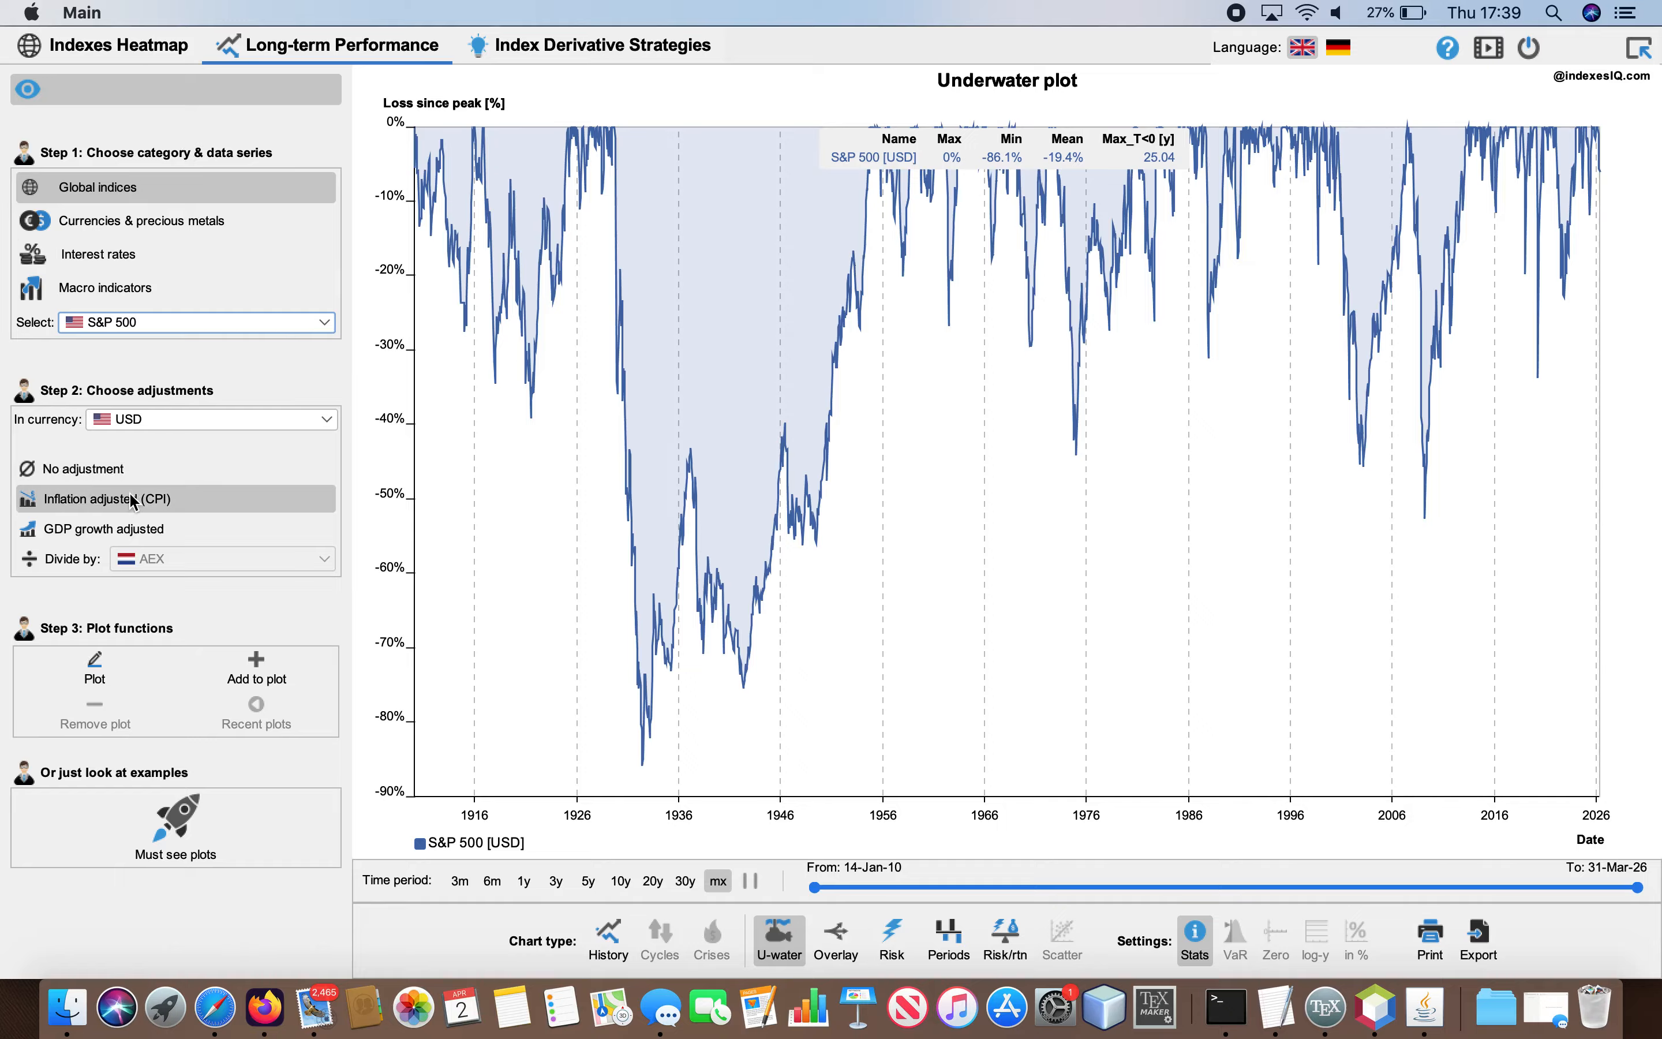
{"action": "left_click", "coordinate": [99, 673]}
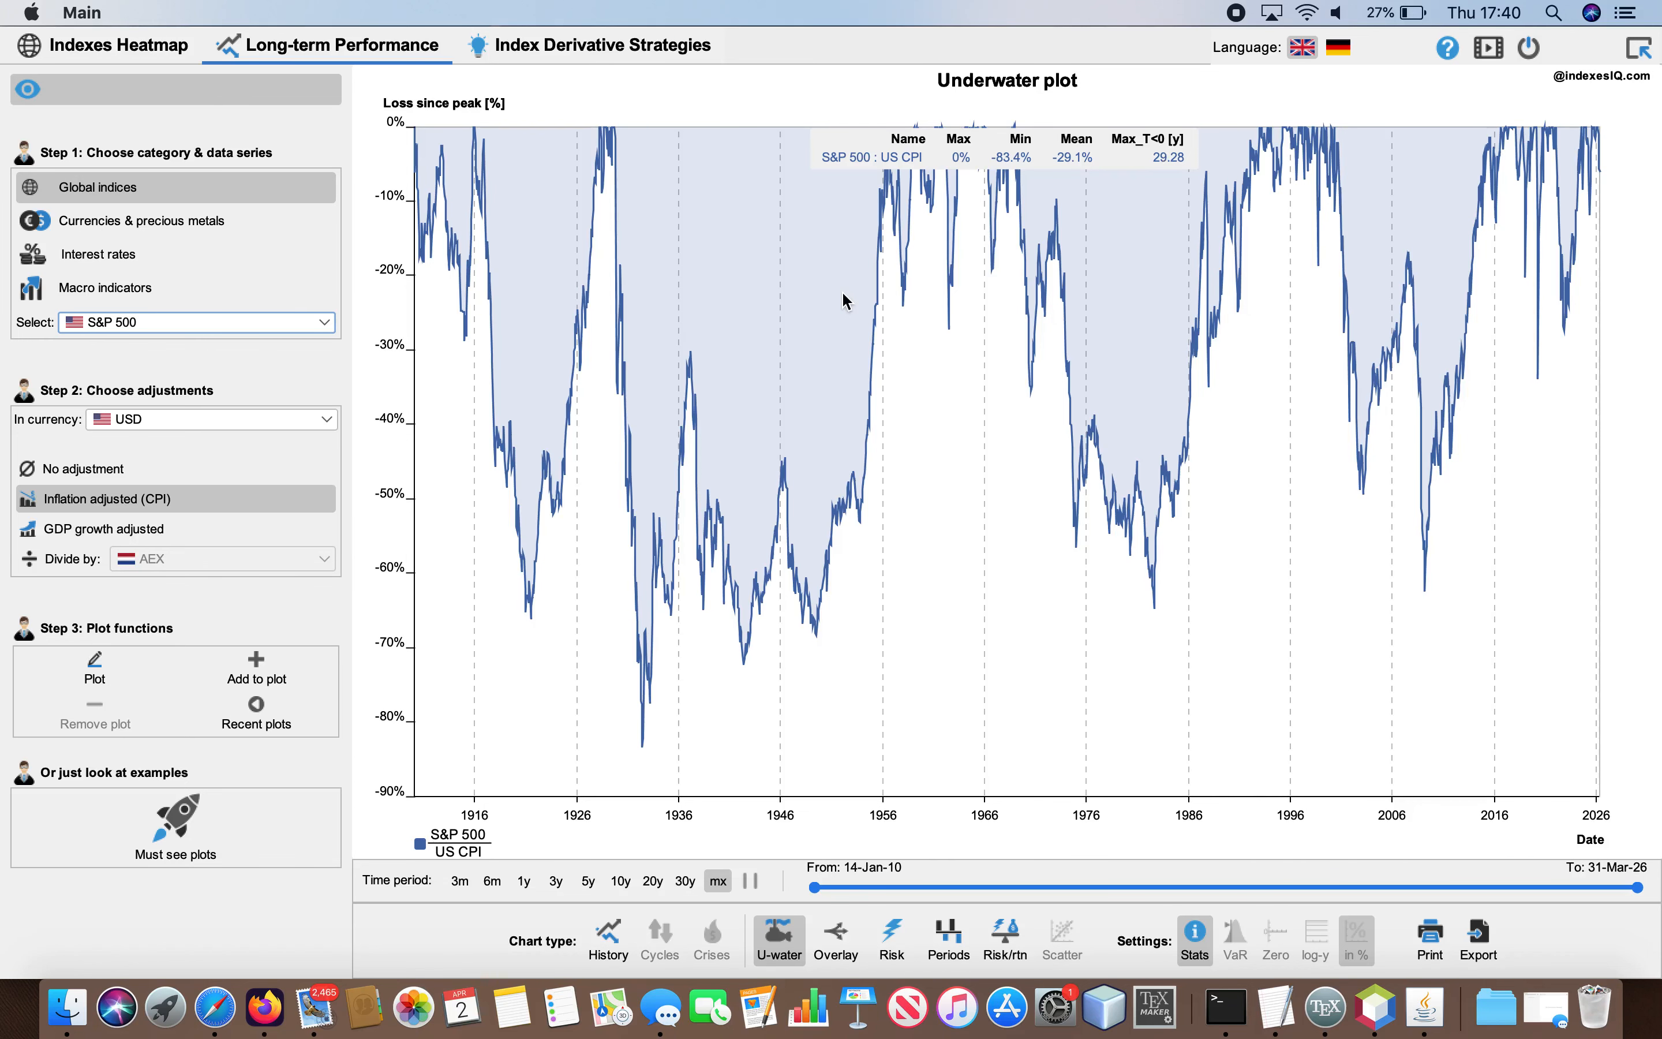
{"action": "left_click", "coordinate": [109, 471]}
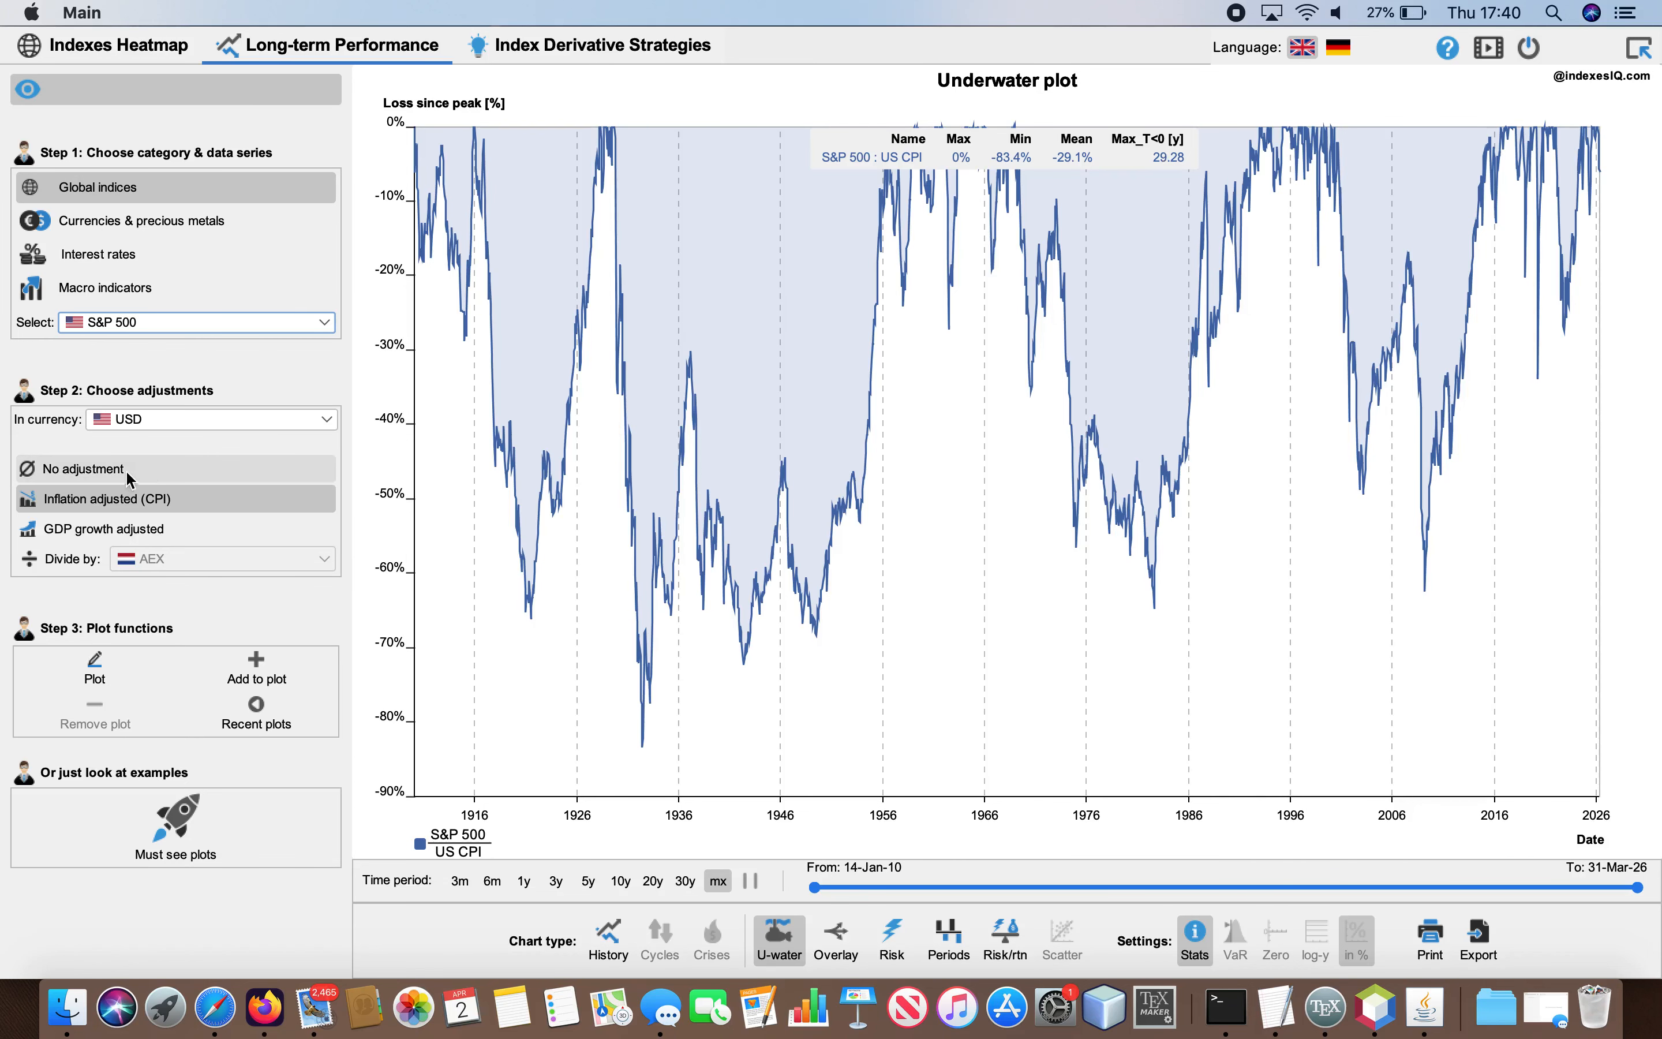
{"action": "left_click", "coordinate": [95, 661]}
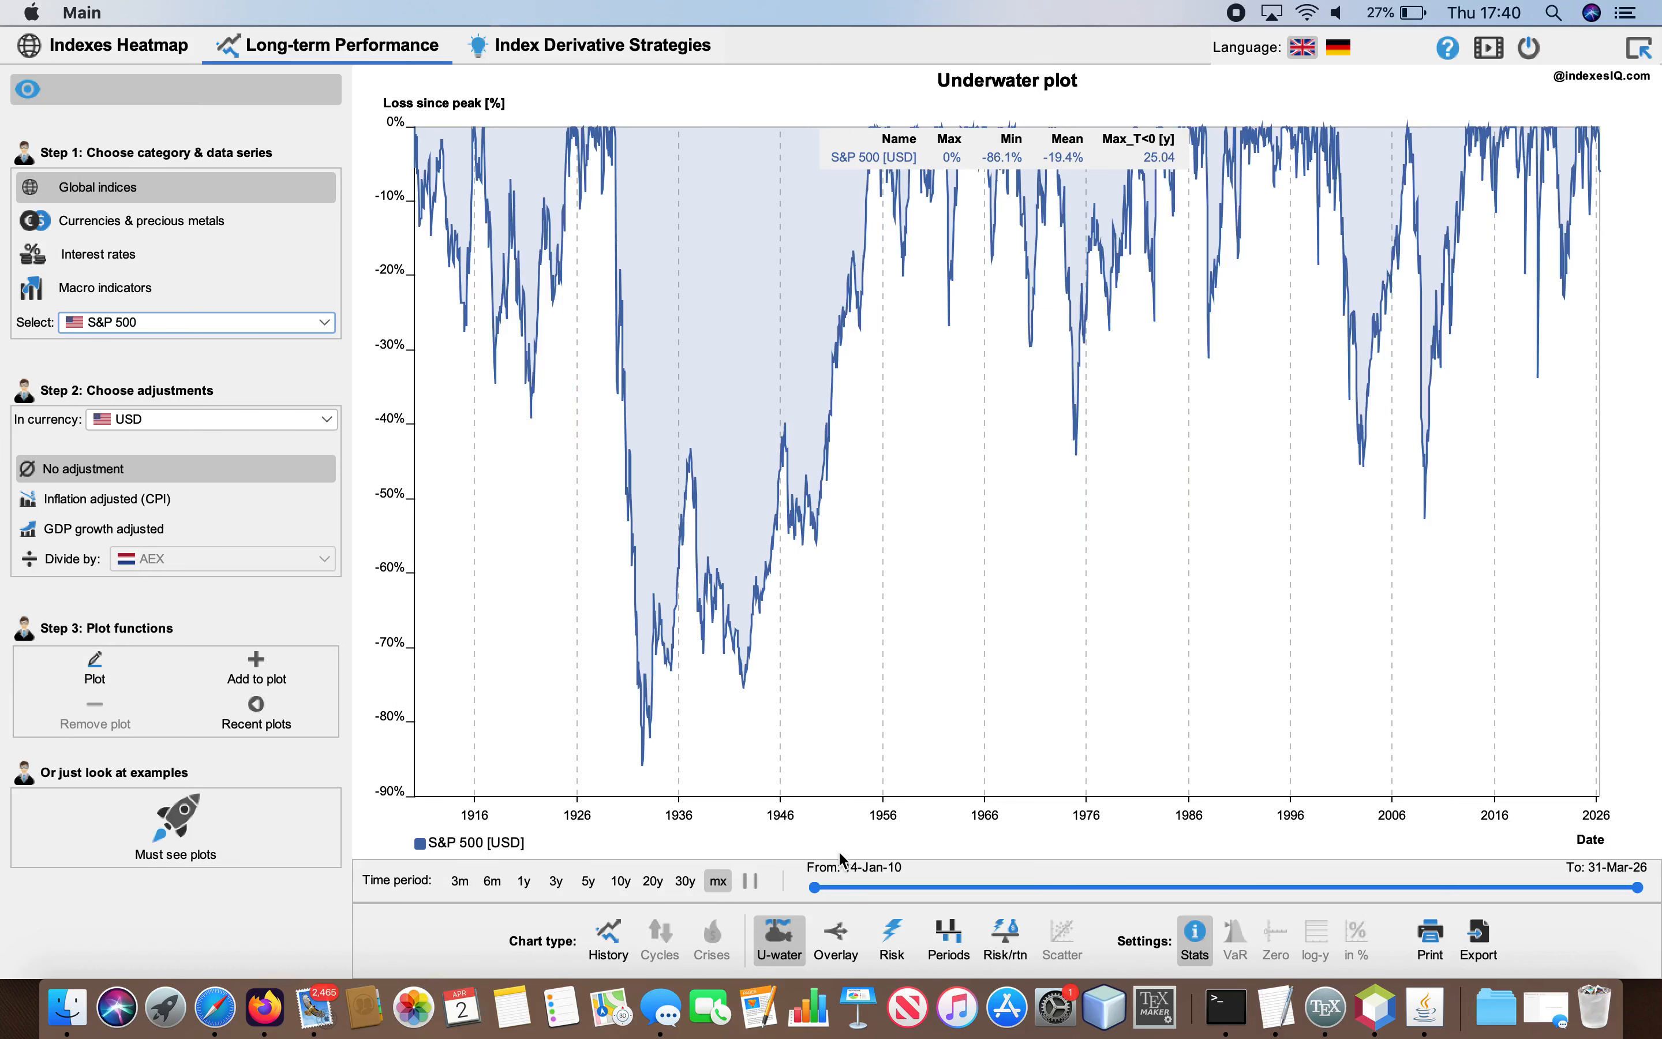
View the overlay of yearly S&P 500 performance, followed by the risk distribution of weekly changes.
{"action": "left_click", "coordinate": [843, 943]}
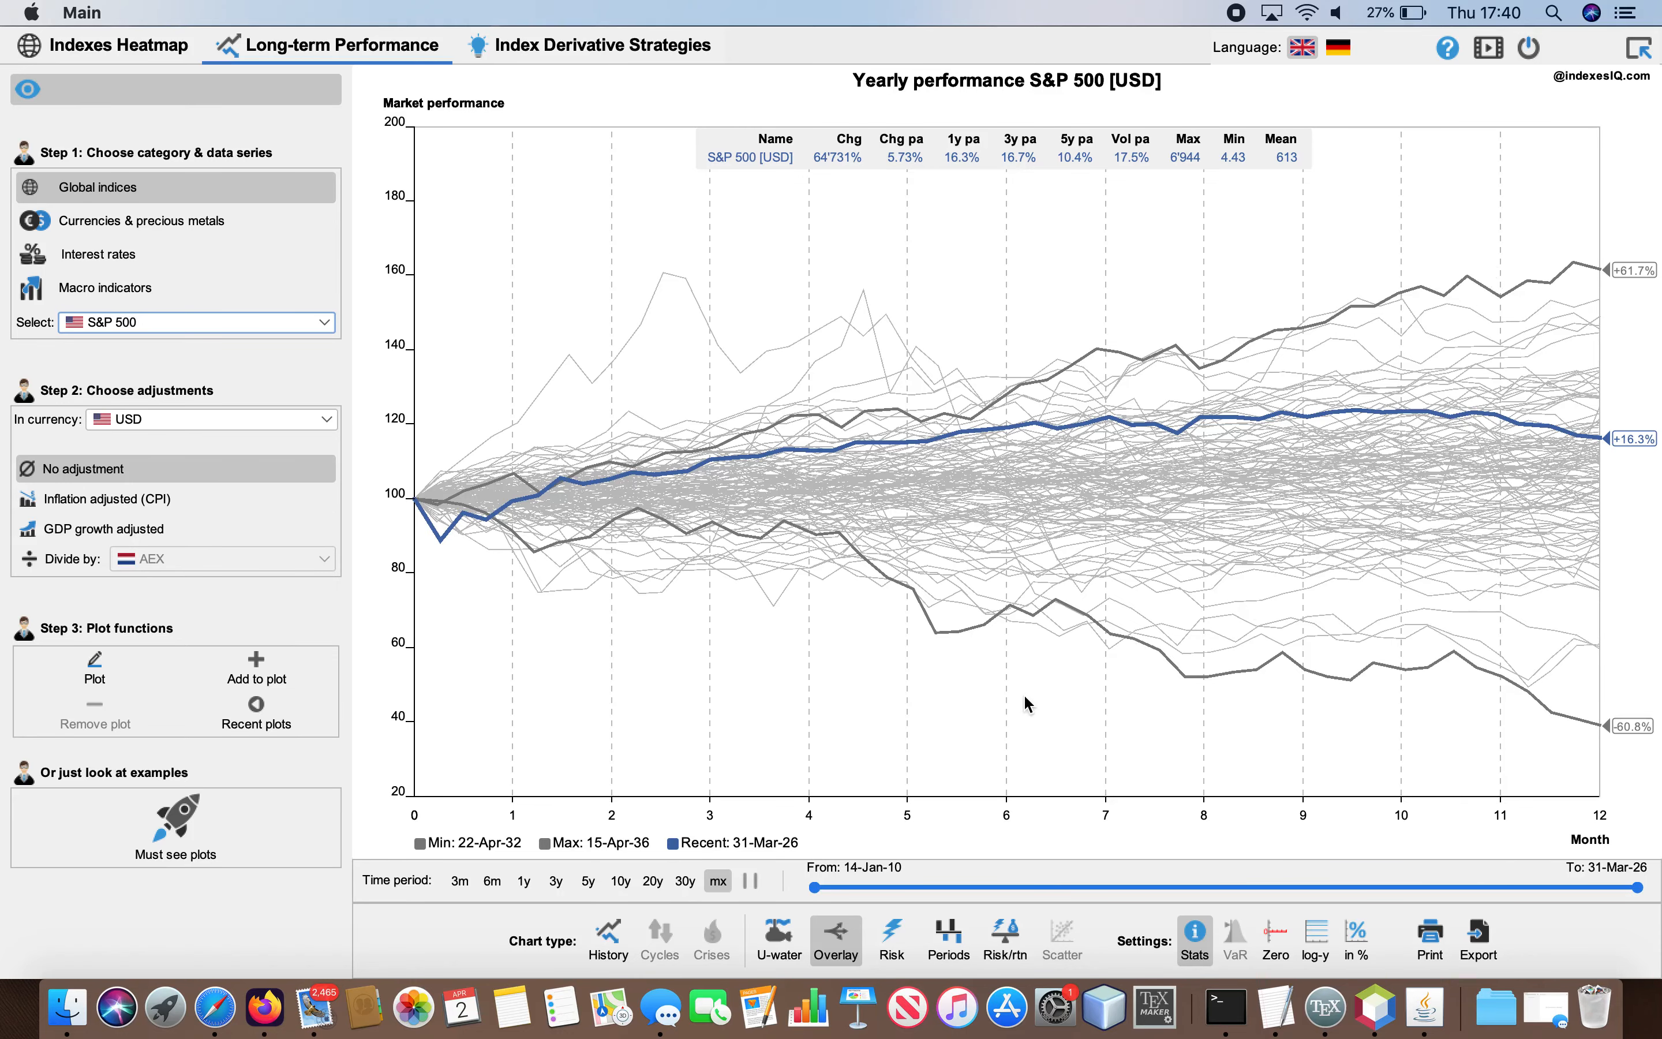
{"action": "left_click", "coordinate": [894, 940]}
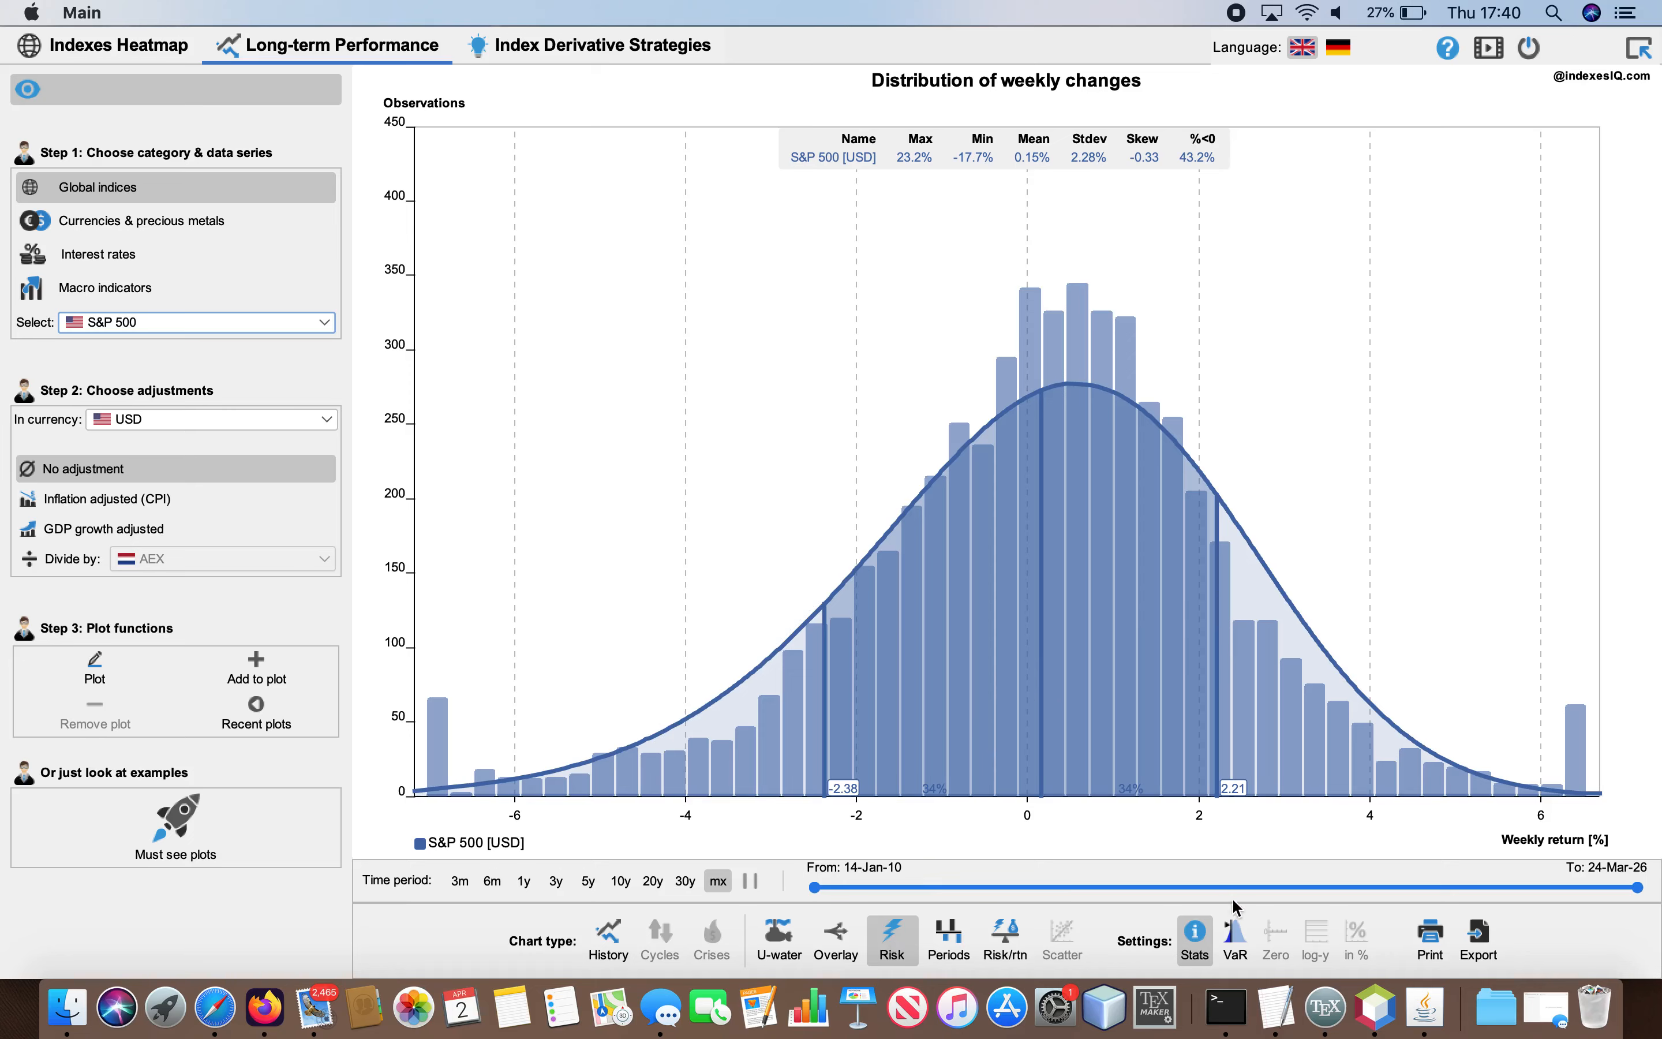
Compare the monthly and quarterly return distributions, set the VaR confidence level to 95%, and return the calculation to weekly.
{"action": "left_click", "coordinate": [1236, 941]}
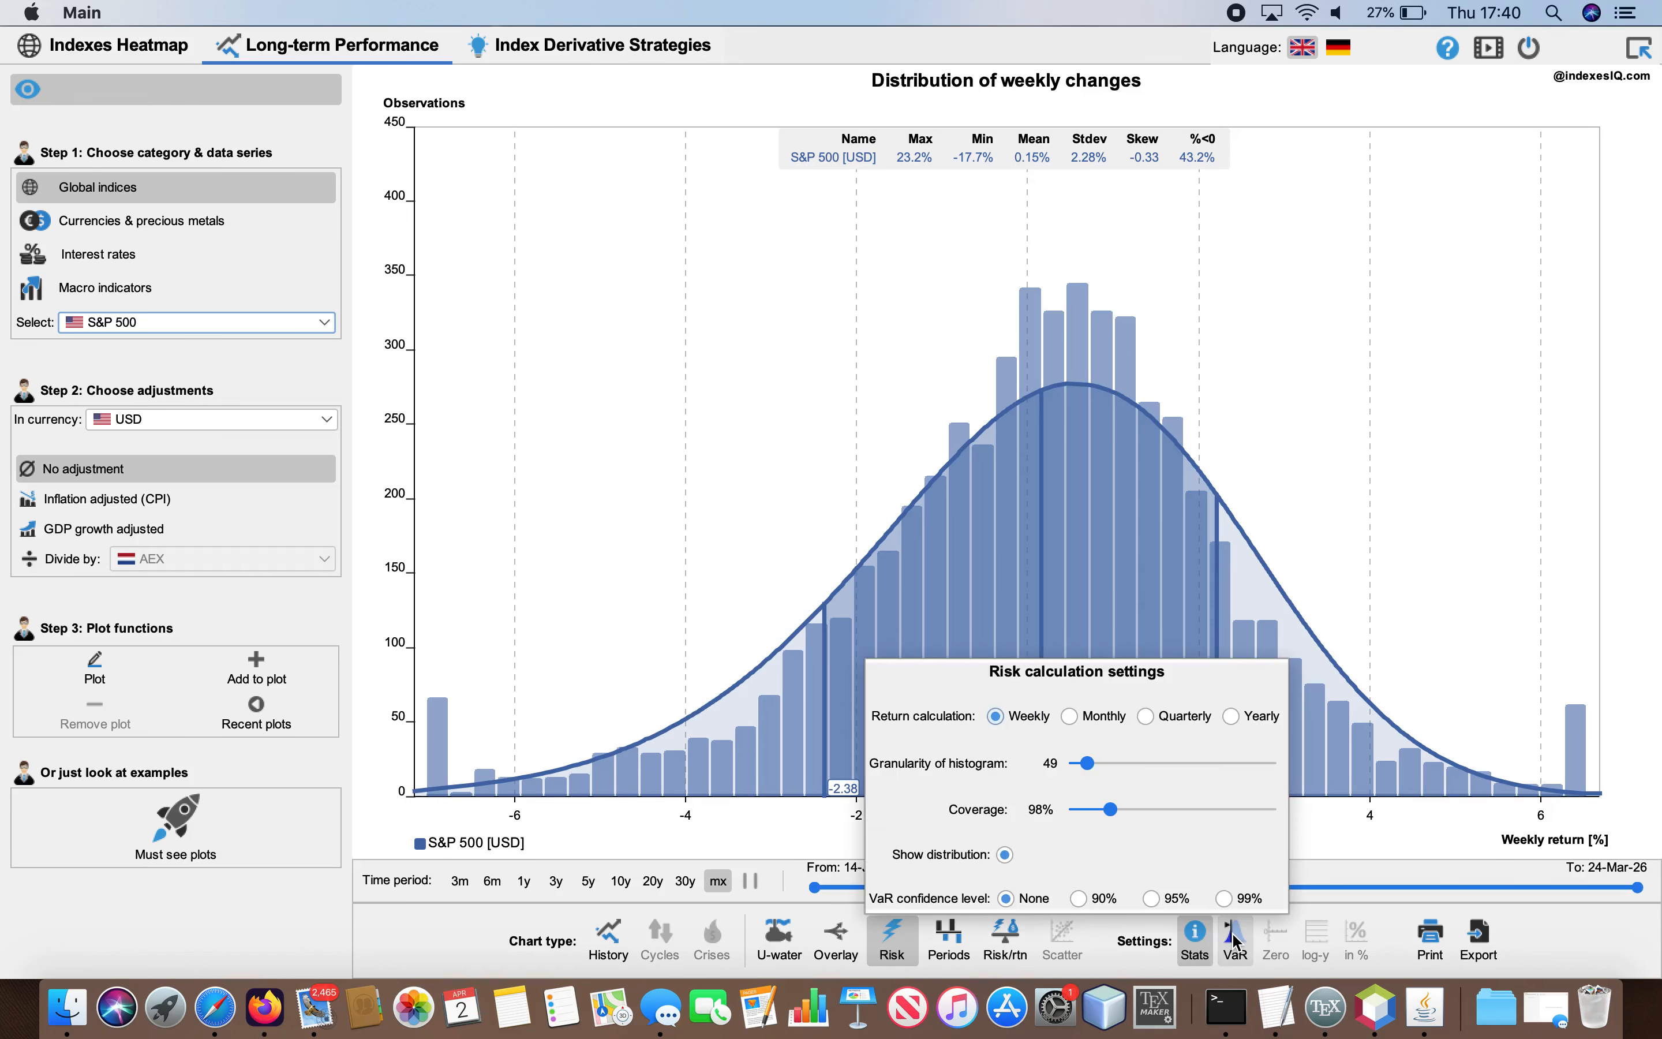
{"action": "left_click", "coordinate": [1070, 717]}
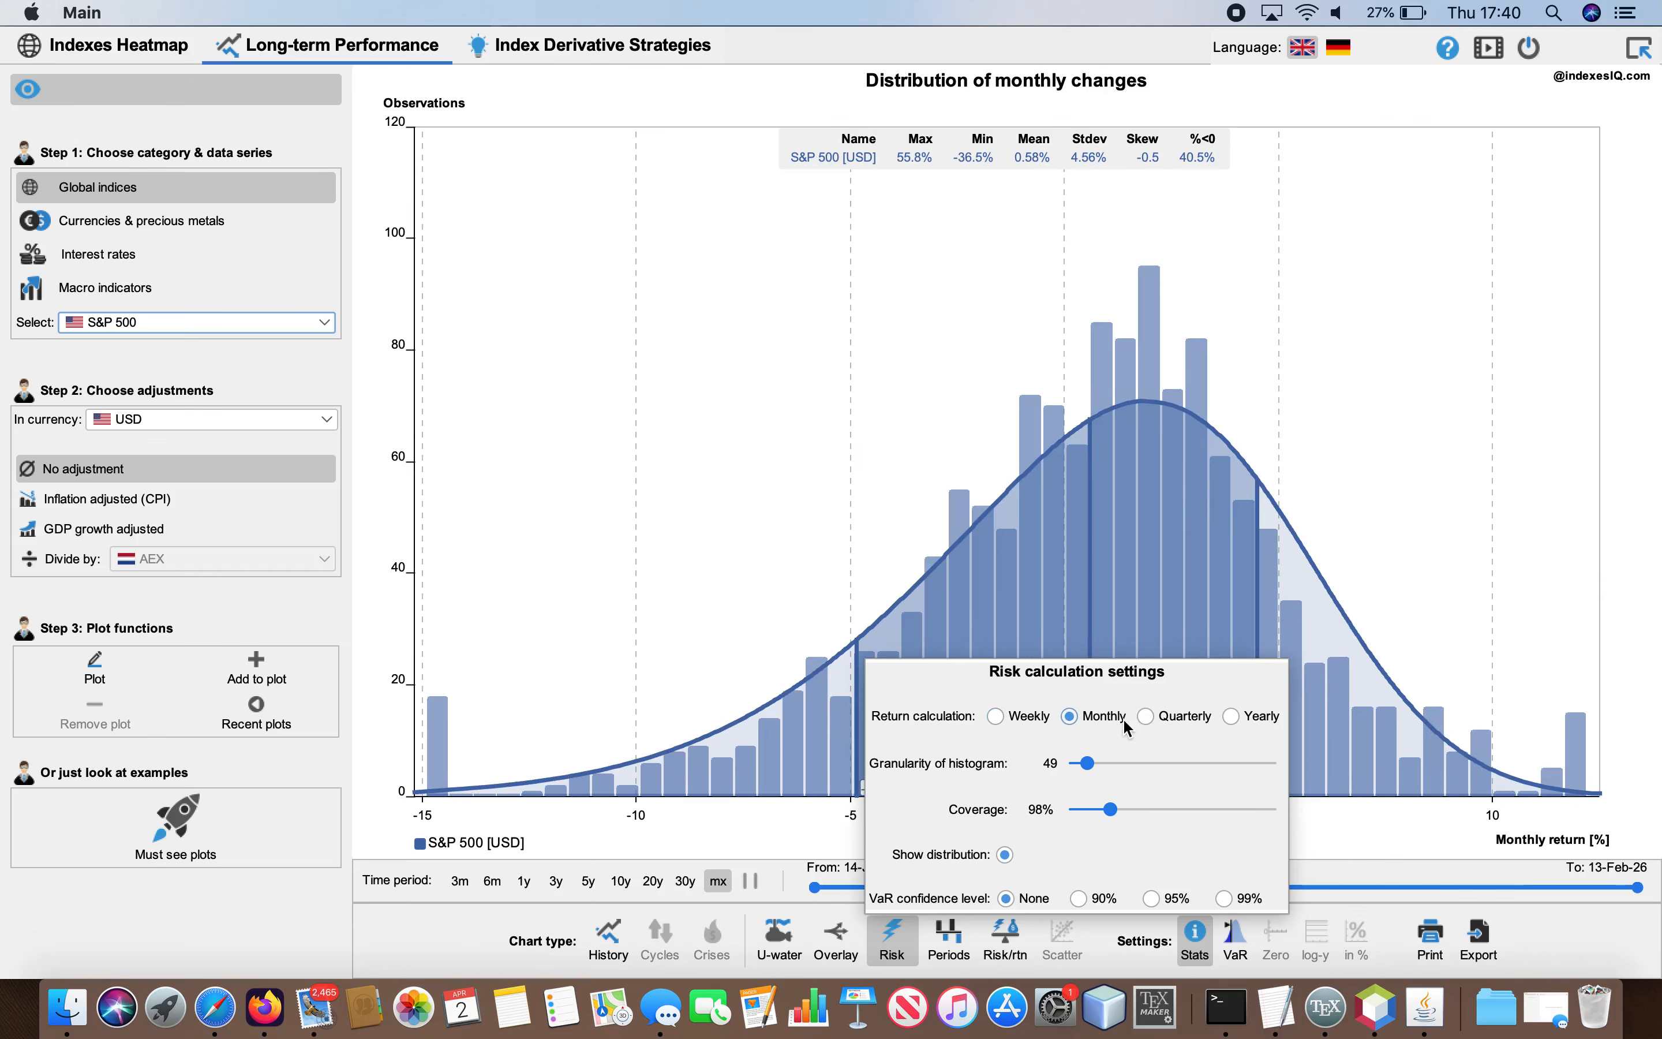
{"action": "left_click", "coordinate": [1140, 715]}
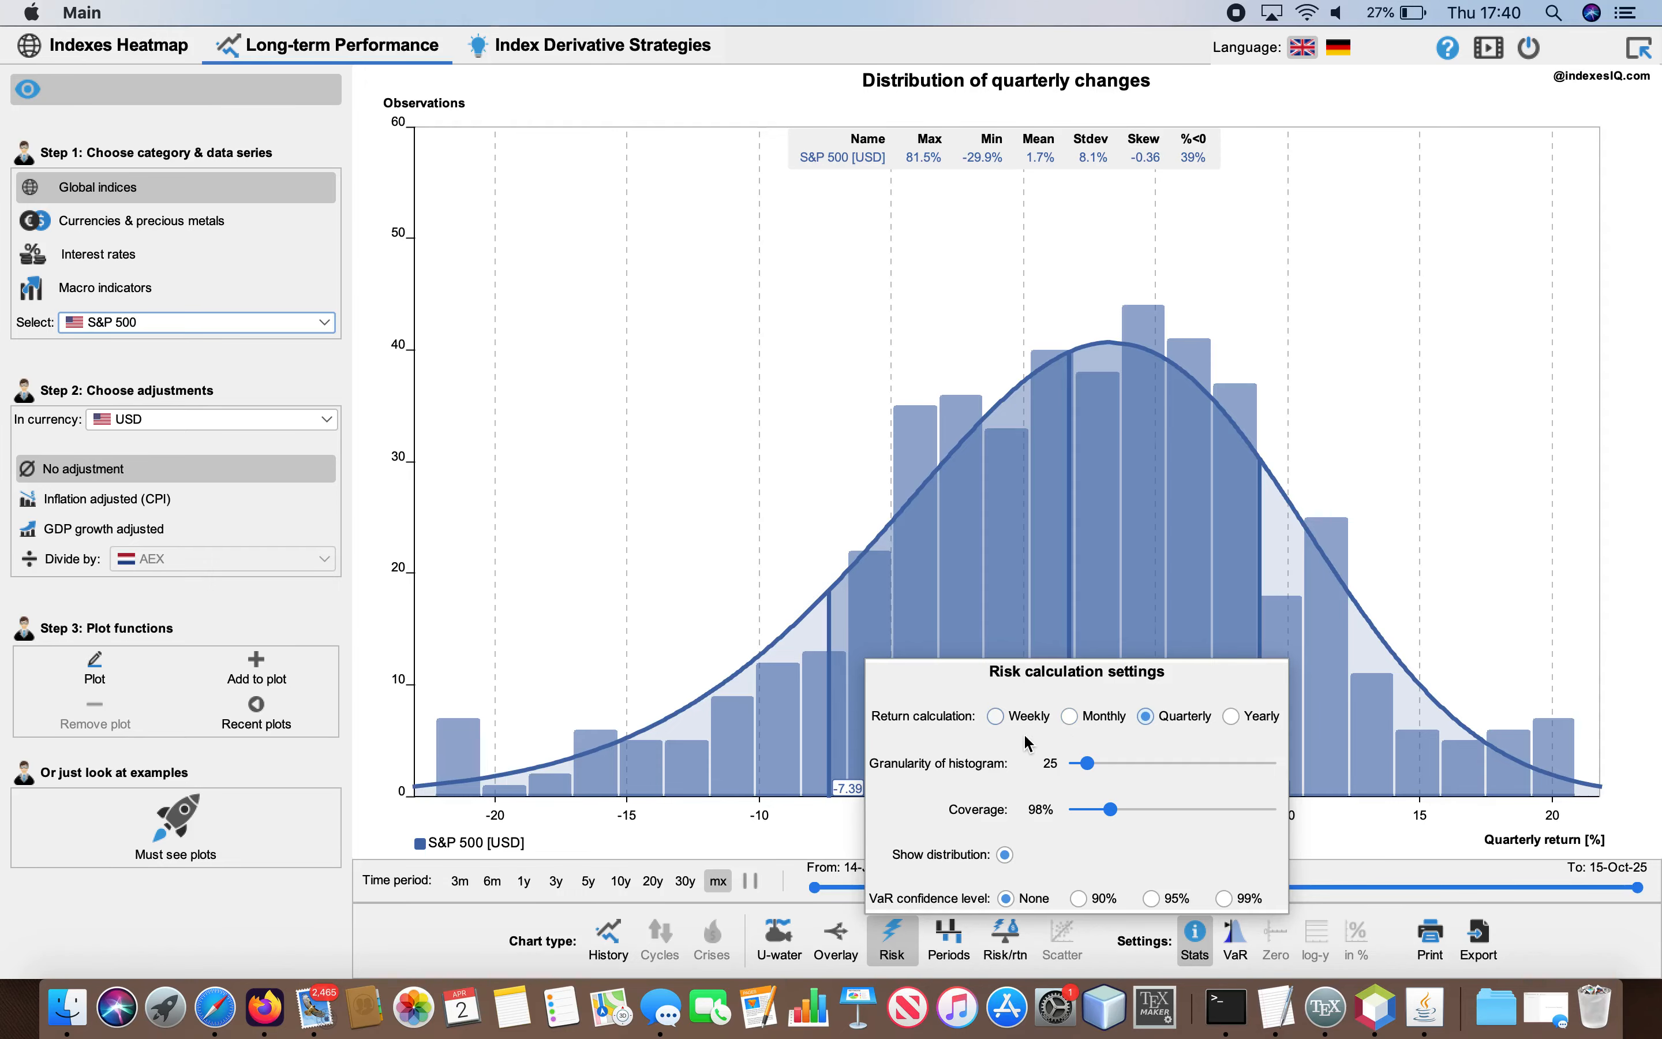
{"action": "left_click", "coordinate": [1150, 898]}
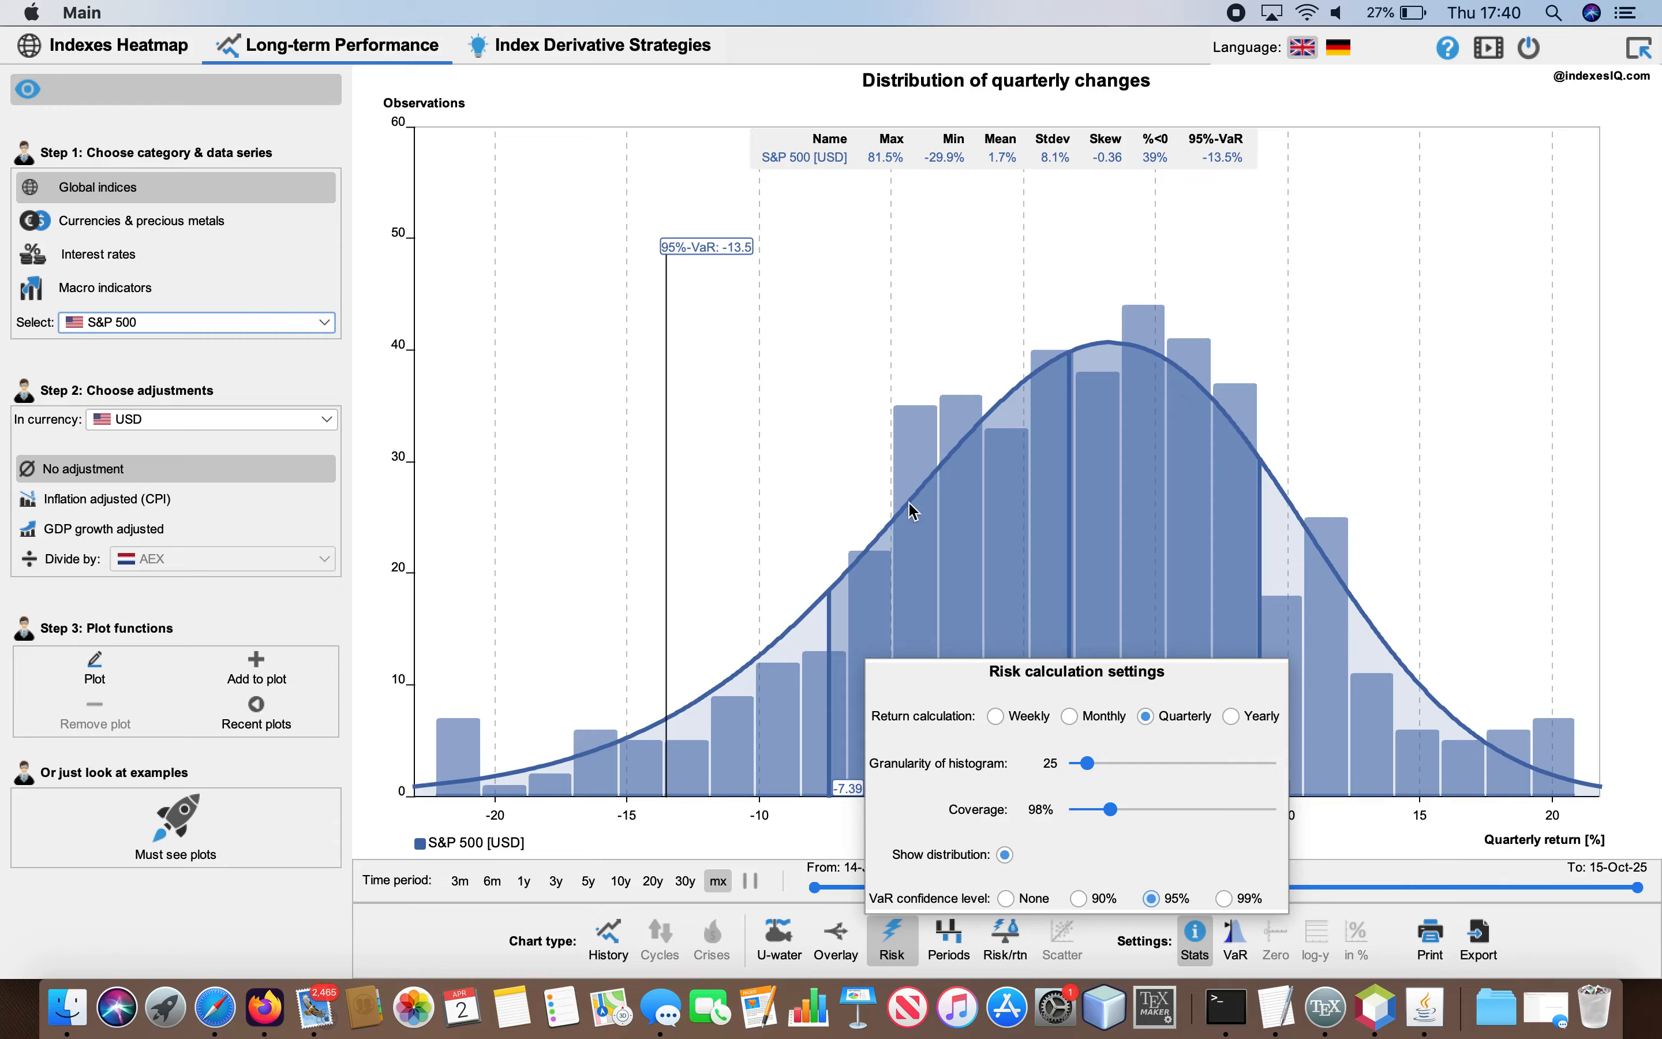
{"action": "left_click", "coordinate": [1070, 716]}
{"action": "left_click", "coordinate": [999, 715]}
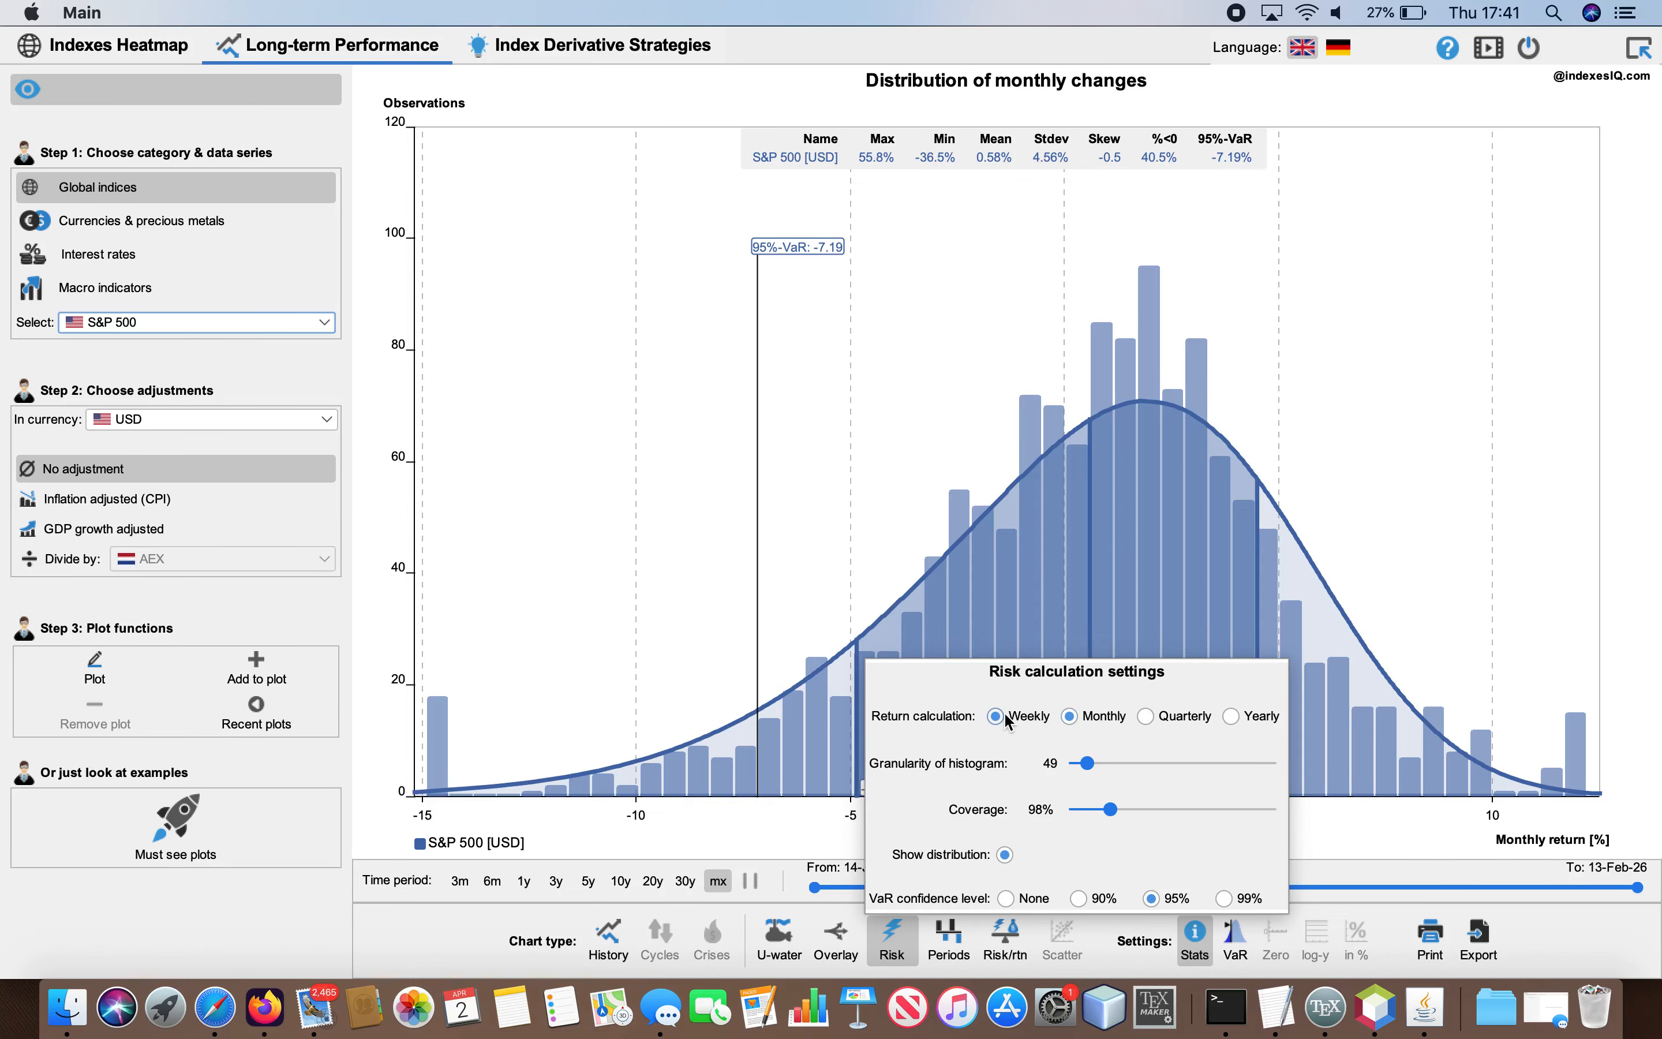
{"action": "left_click", "coordinate": [471, 932]}
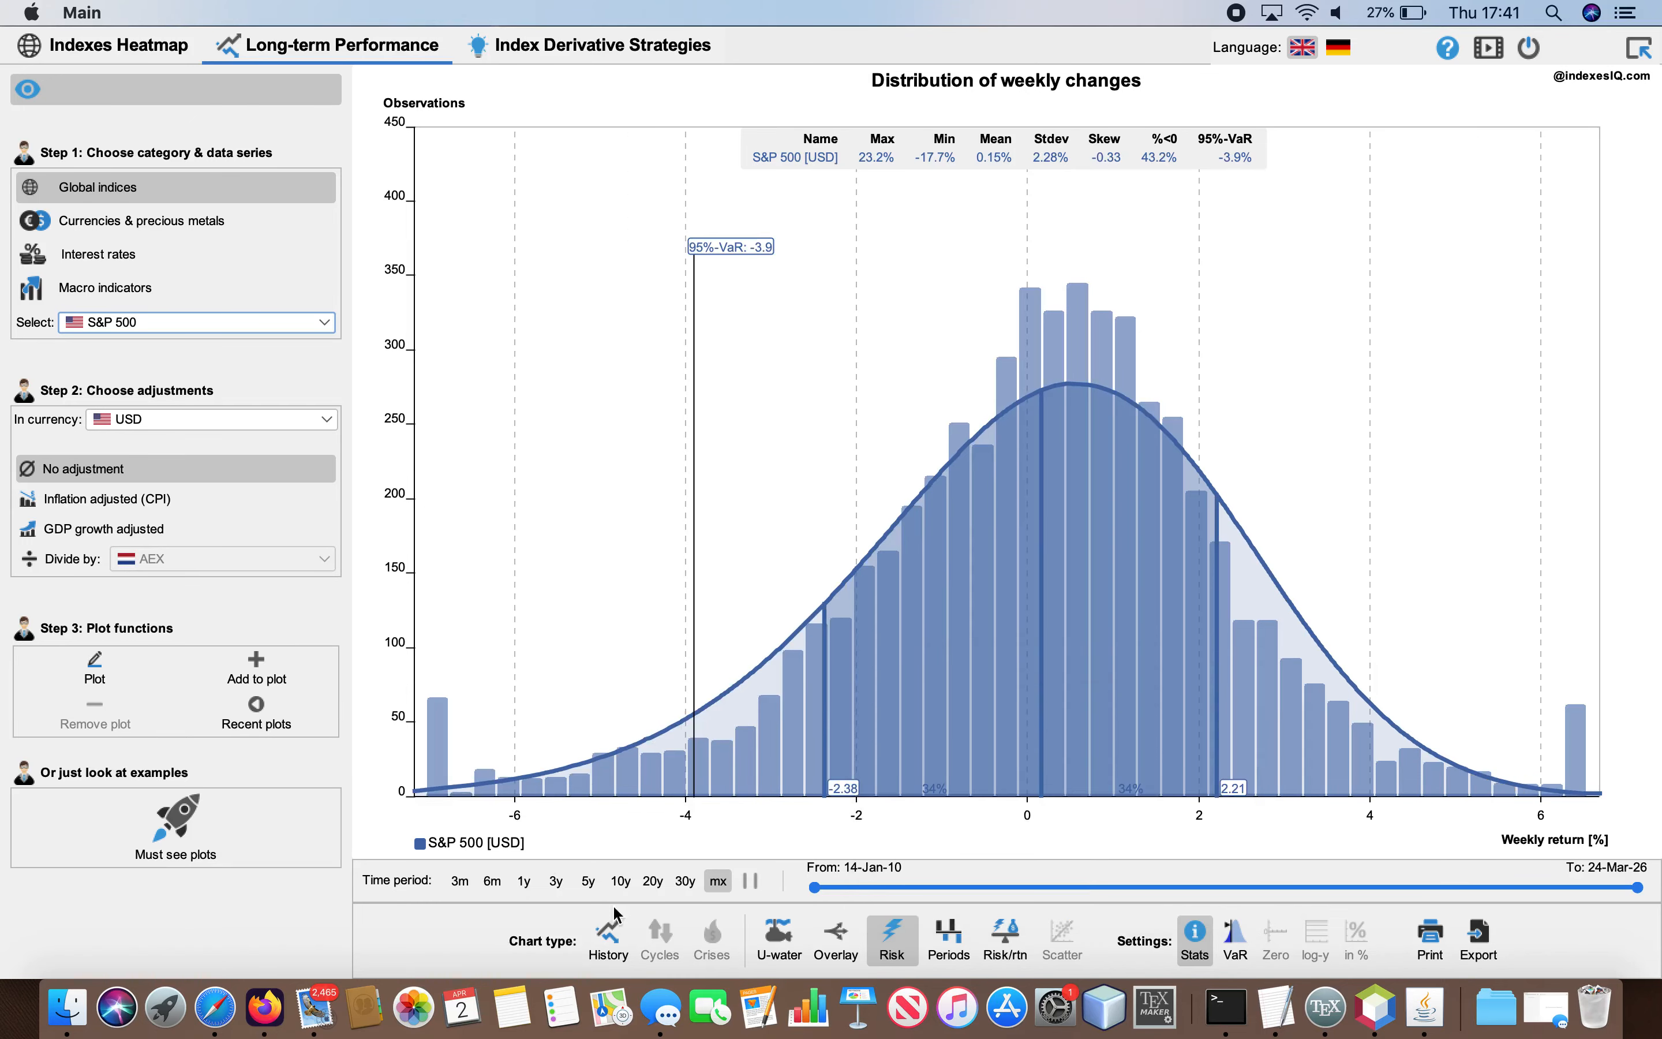
View the S&P 500's yearly changes by period, followed by its risk-return analysis.
{"action": "left_click", "coordinate": [945, 935]}
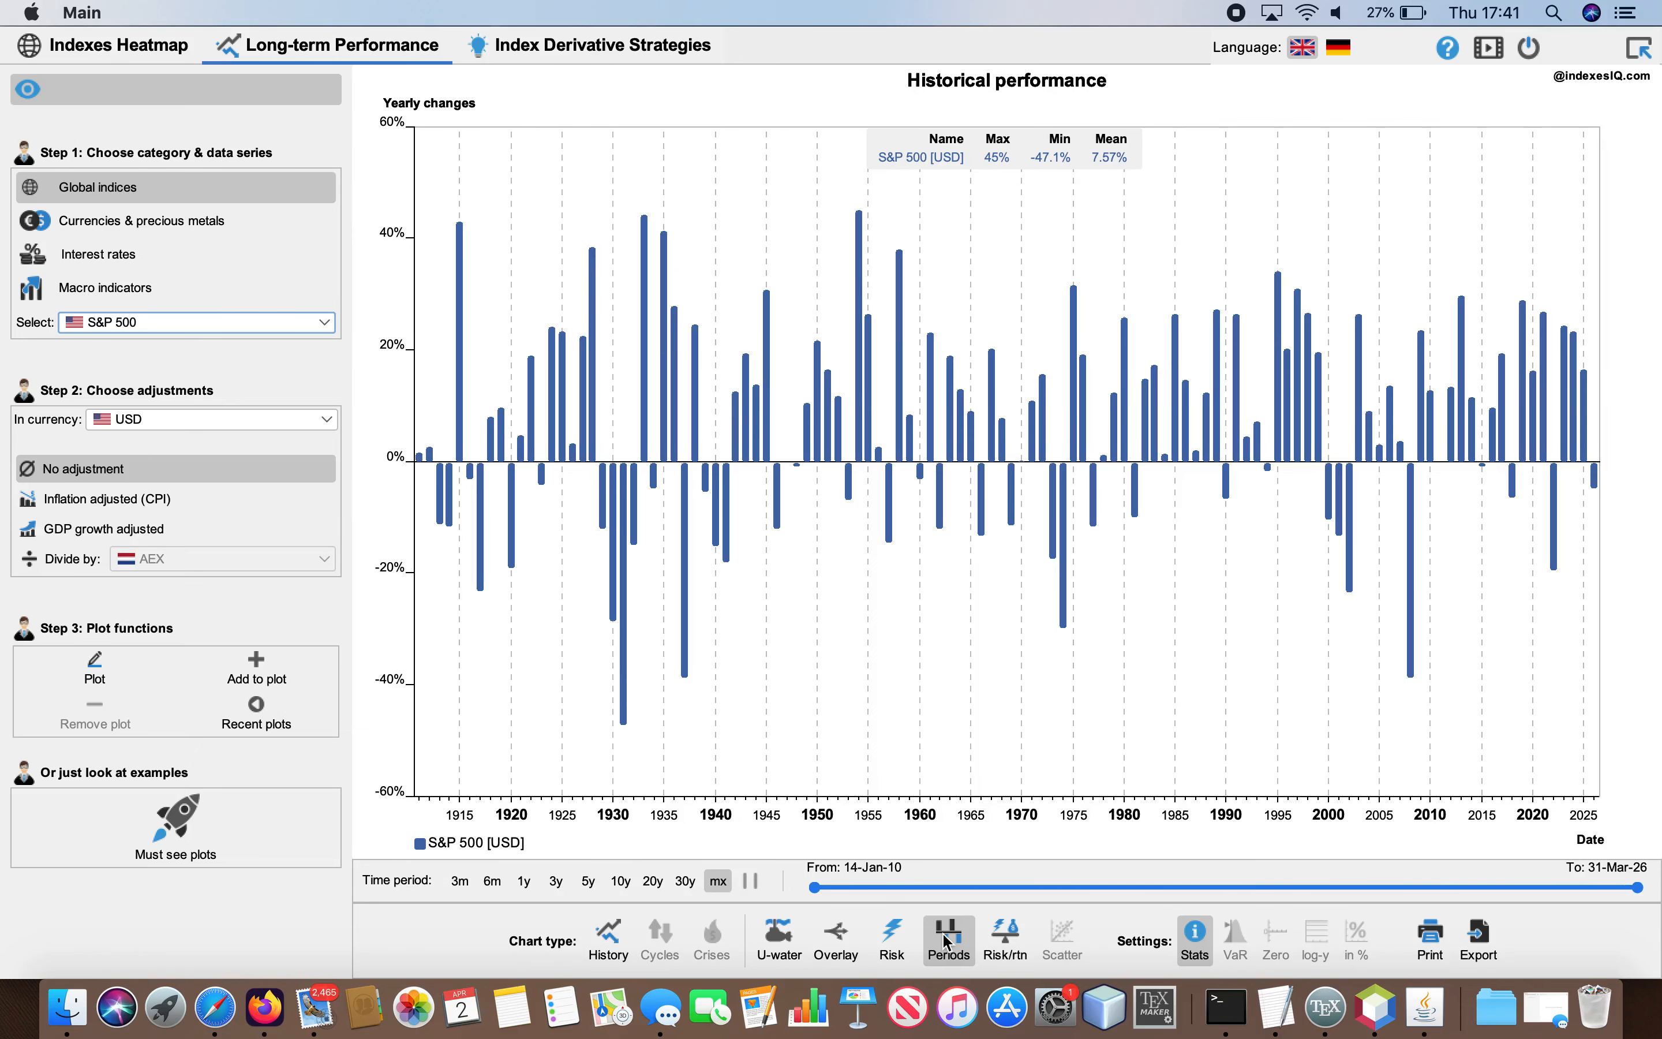
{"action": "left_click", "coordinate": [1015, 942]}
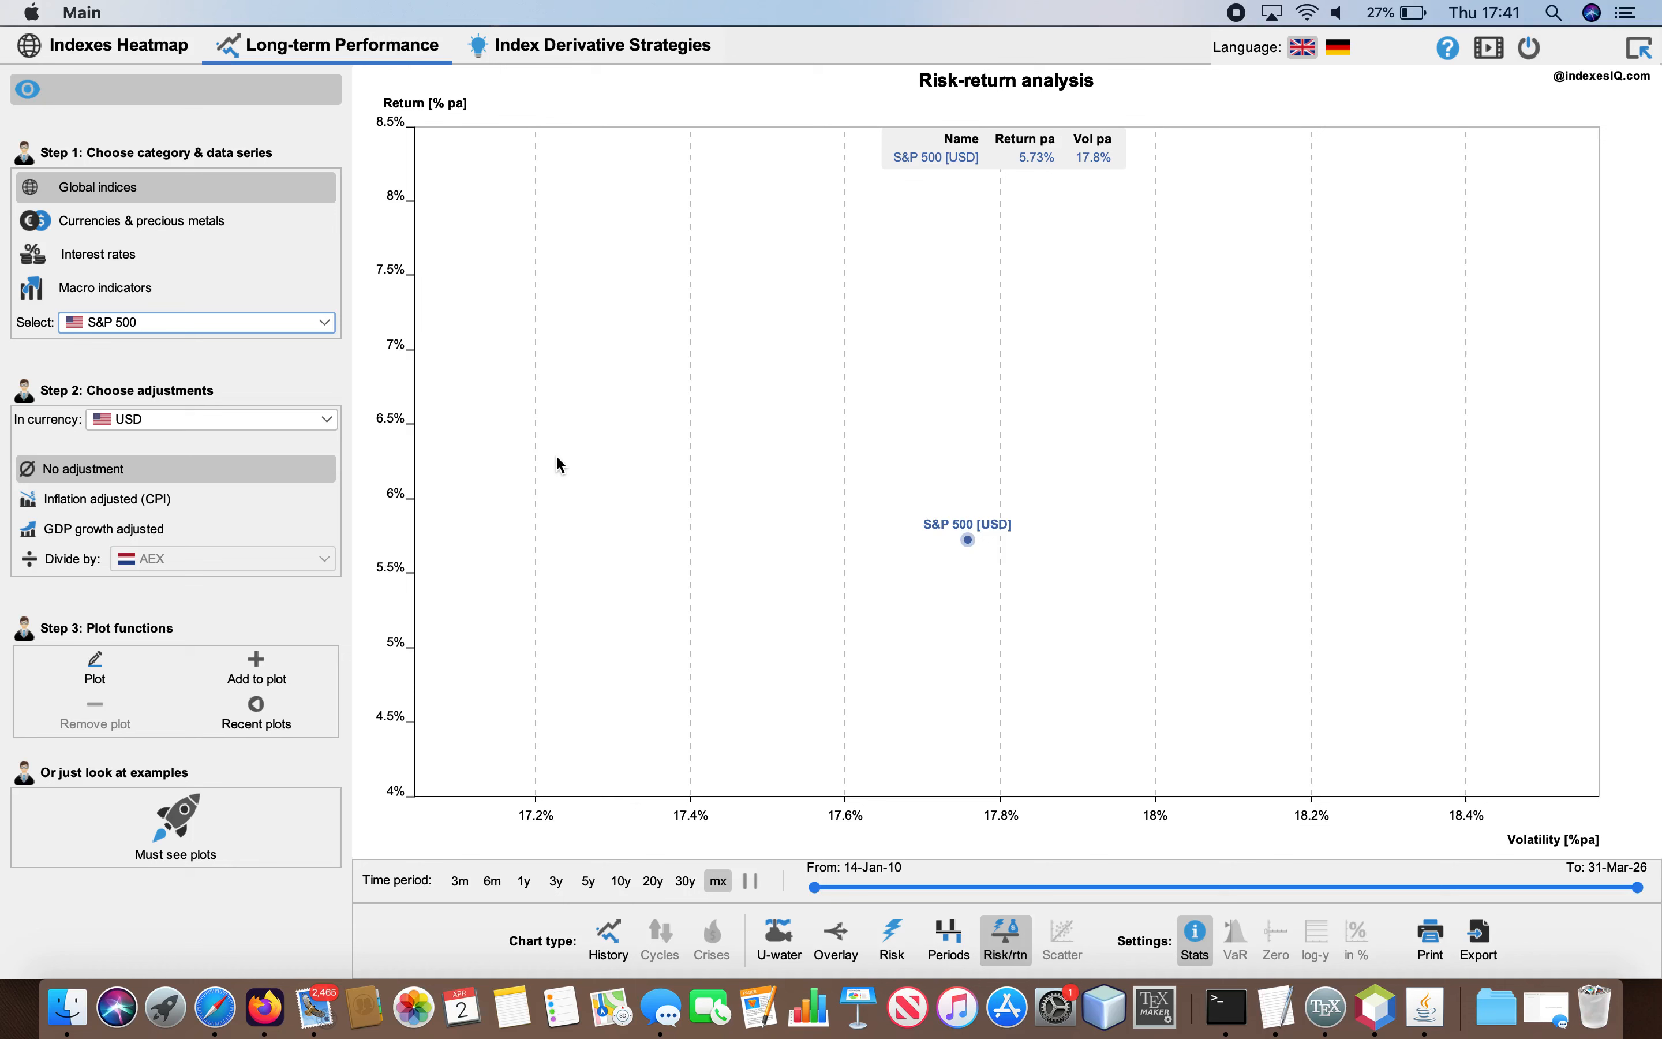
Add the NASDAQ index in USD to the risk-return plot alongside the S&P 500.
{"action": "left_click", "coordinate": [273, 319]}
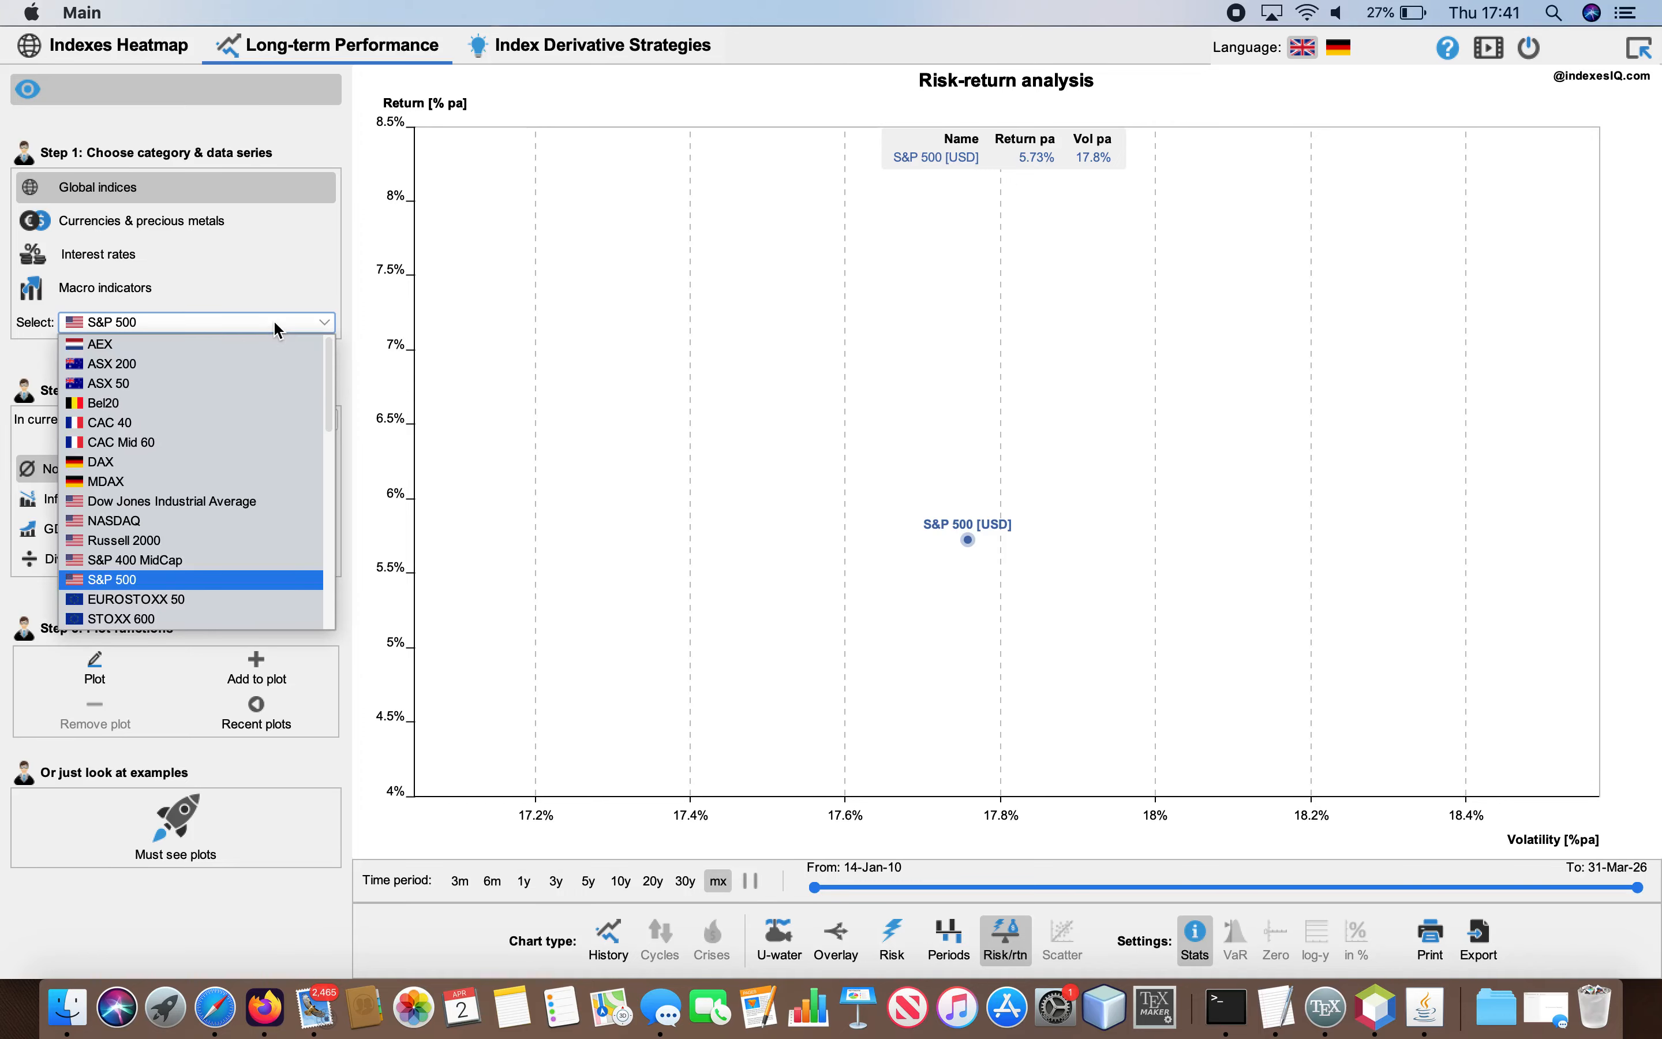
{"action": "left_click", "coordinate": [210, 520]}
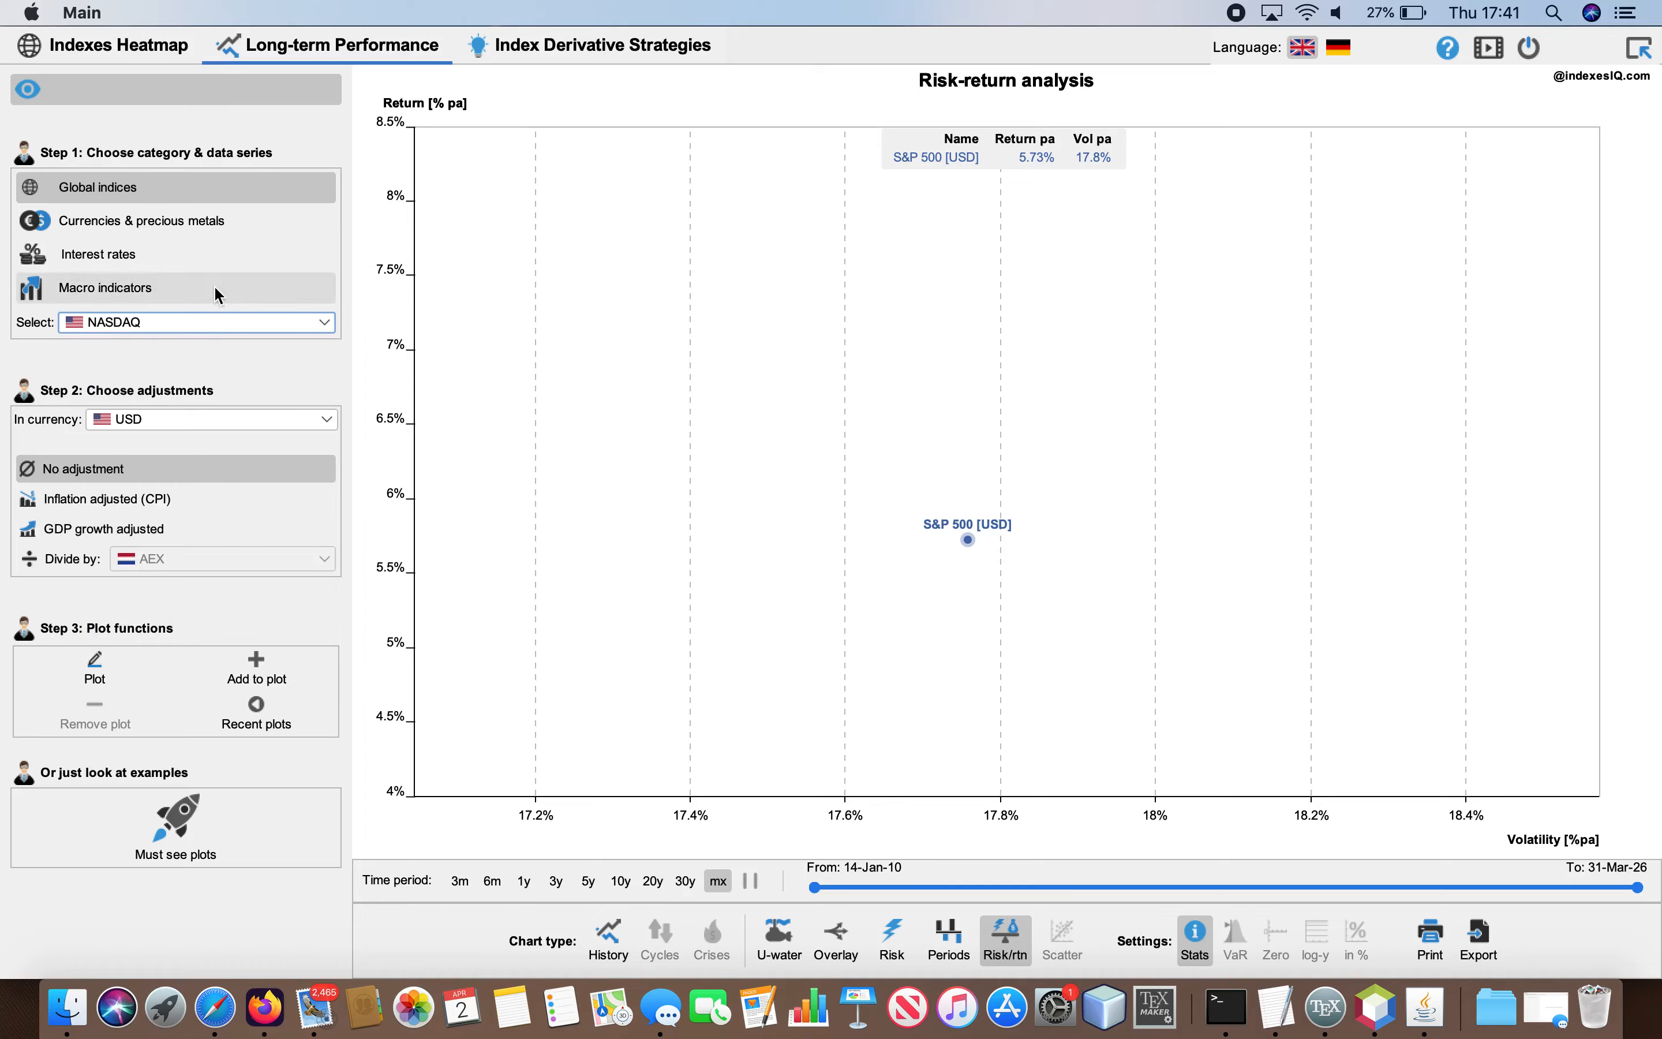
{"action": "left_click", "coordinate": [271, 673]}
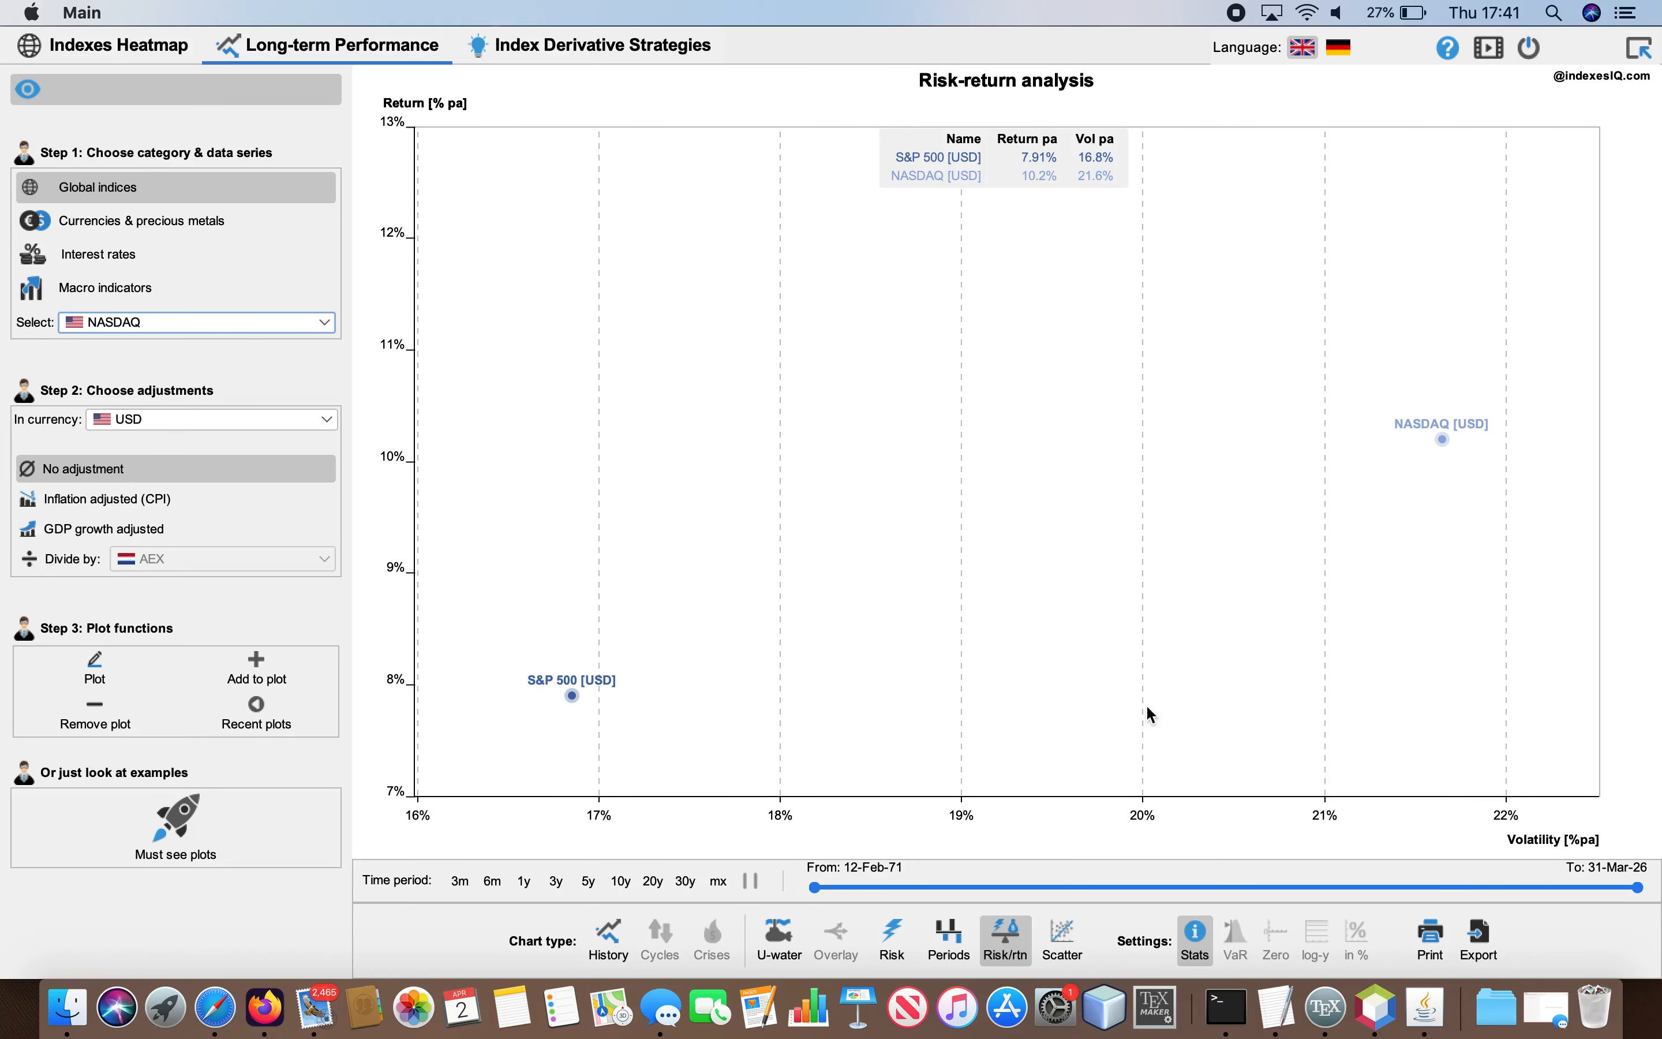
Show the scatter plot of S&P 500 versus NASDAQ returns and compare monthly and quarterly calculations before returning to weekly.
{"action": "left_click", "coordinate": [1066, 953]}
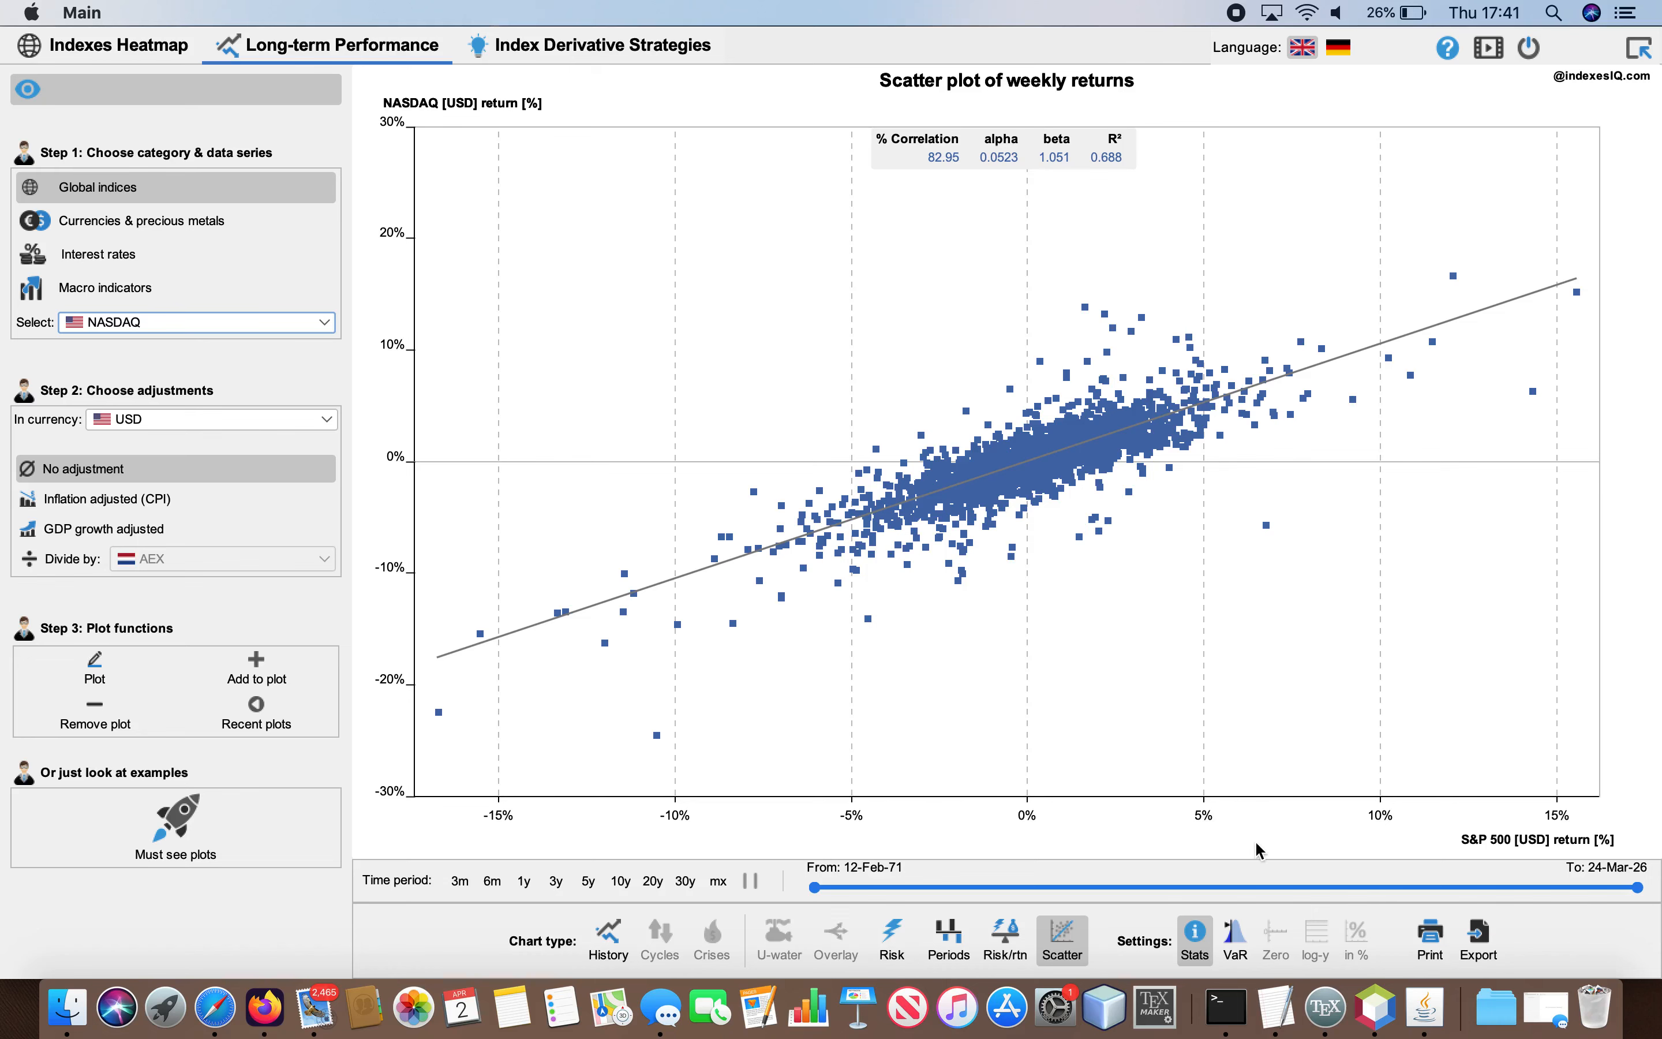
{"action": "left_click", "coordinate": [1240, 938]}
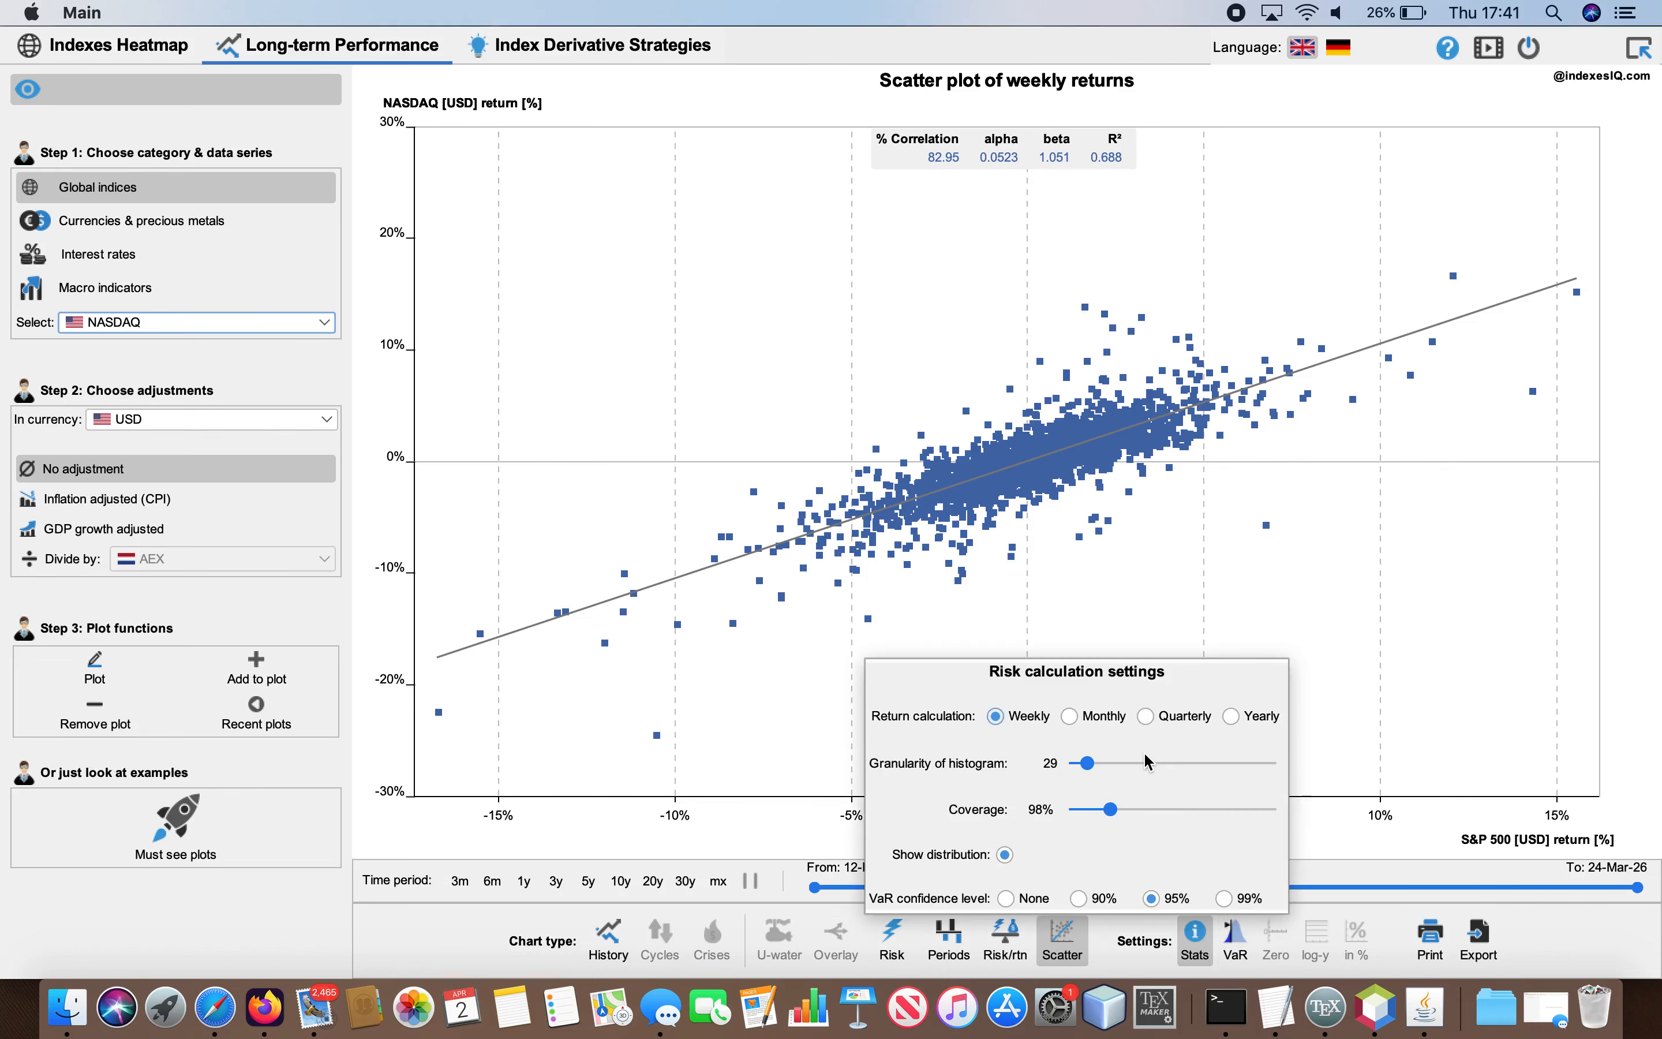
{"action": "left_click", "coordinate": [1071, 721]}
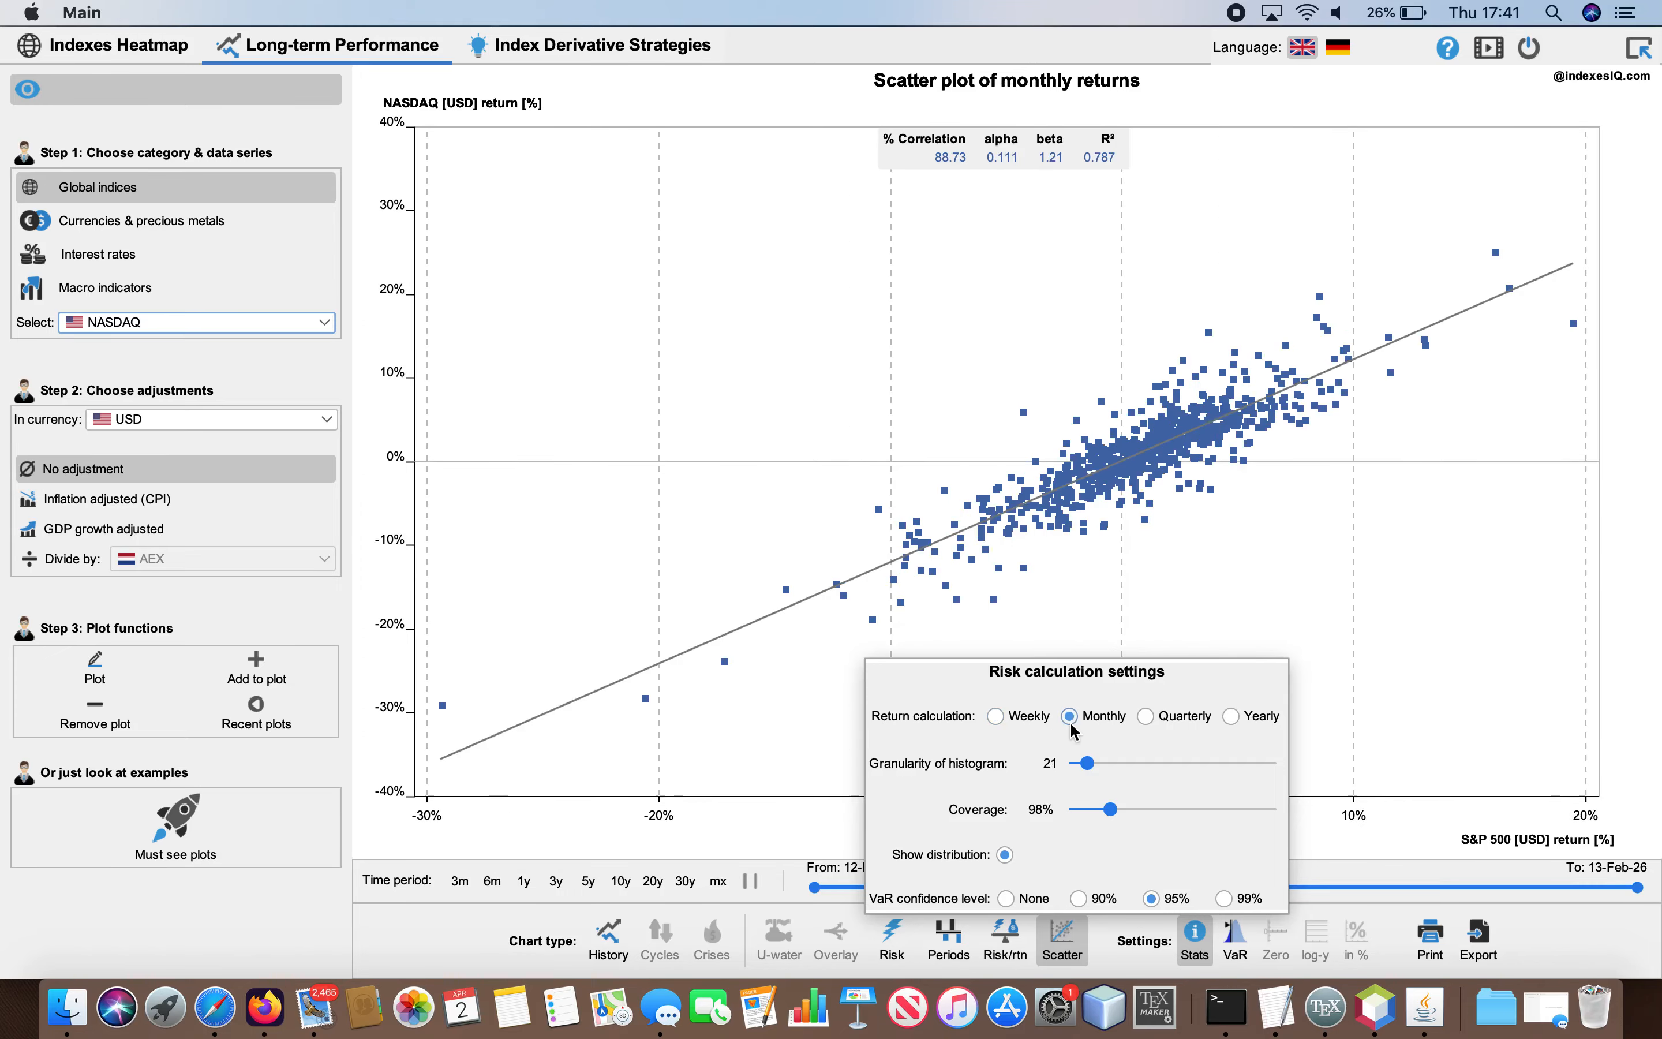
{"action": "left_click", "coordinate": [1145, 716]}
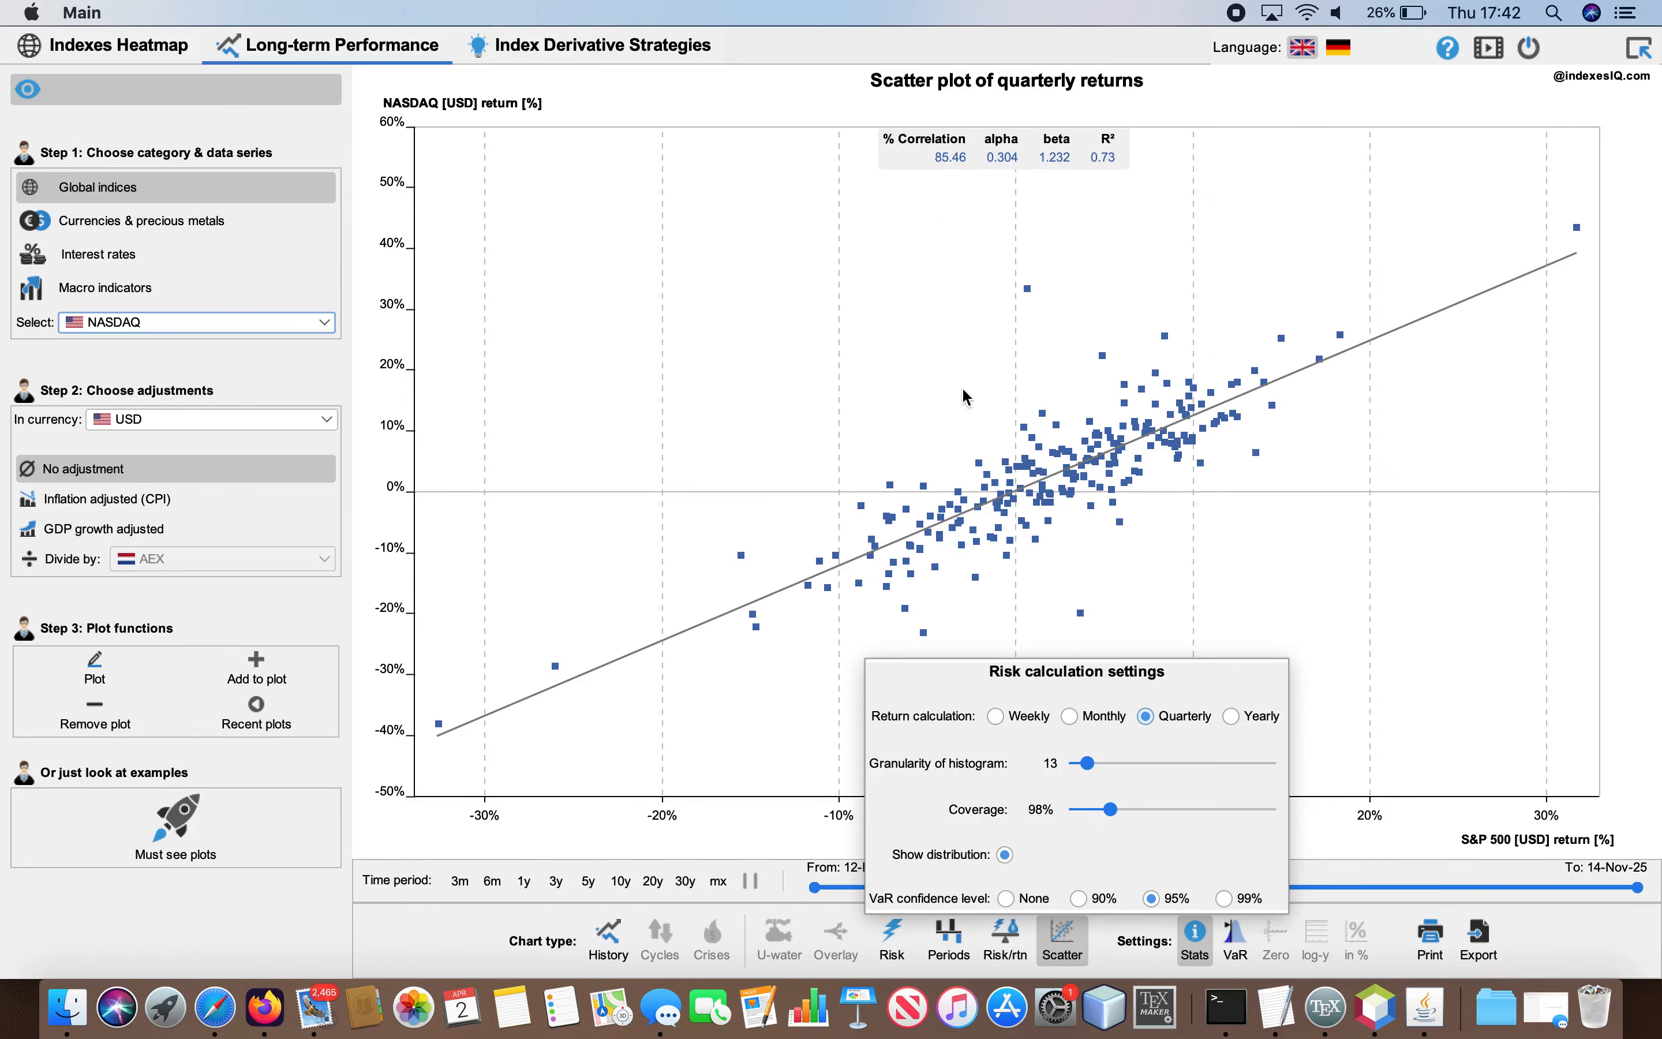
{"action": "left_click", "coordinate": [995, 715]}
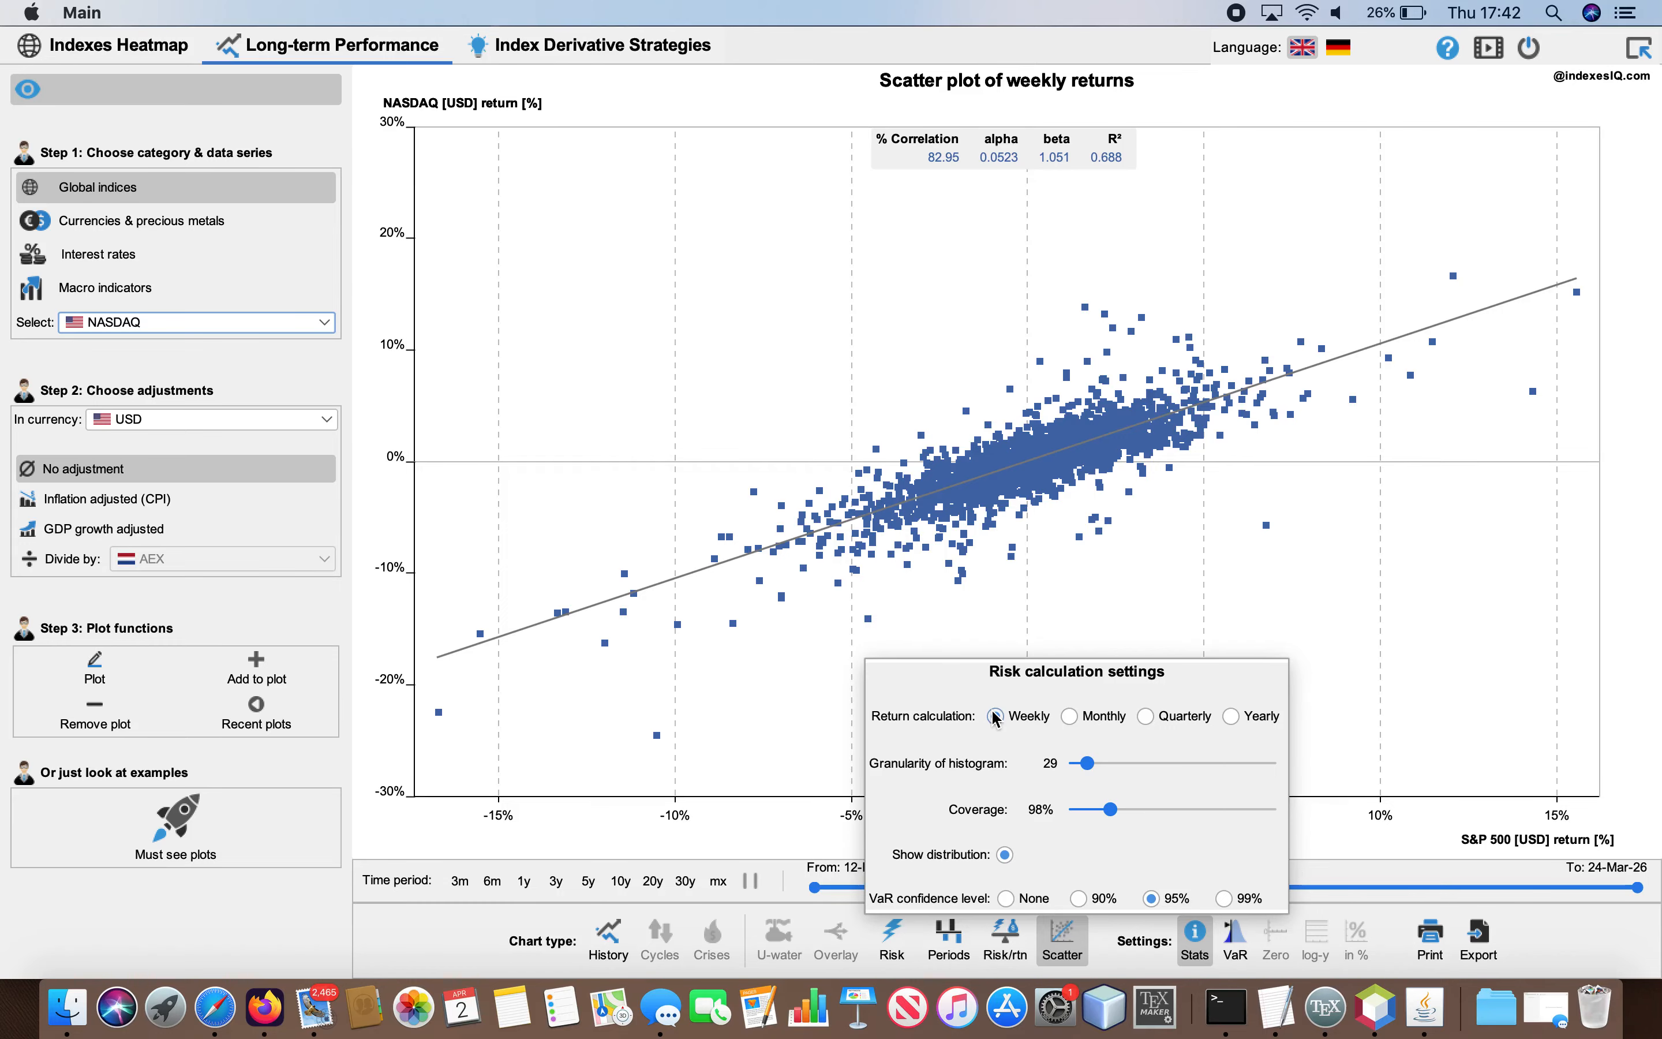
{"action": "left_click", "coordinate": [443, 941]}
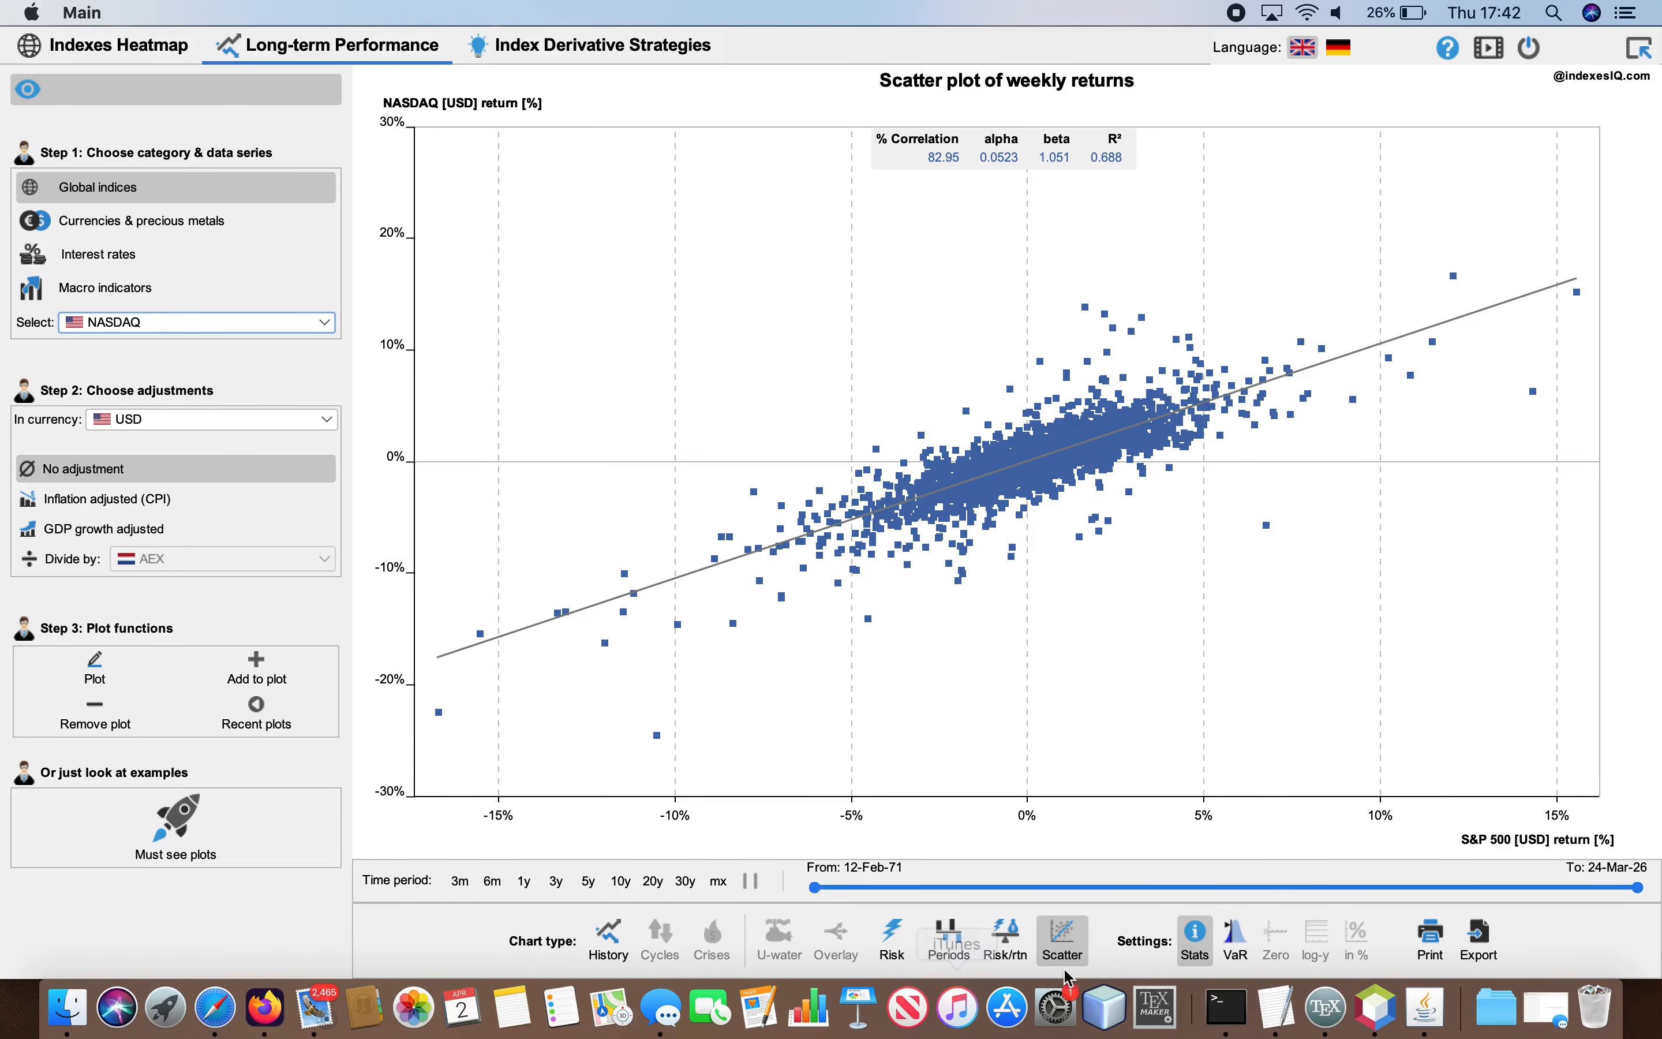
Return to the history chart of both indices, and hide the data selection area to widen the chart before restoring it.
{"action": "left_click", "coordinate": [609, 940]}
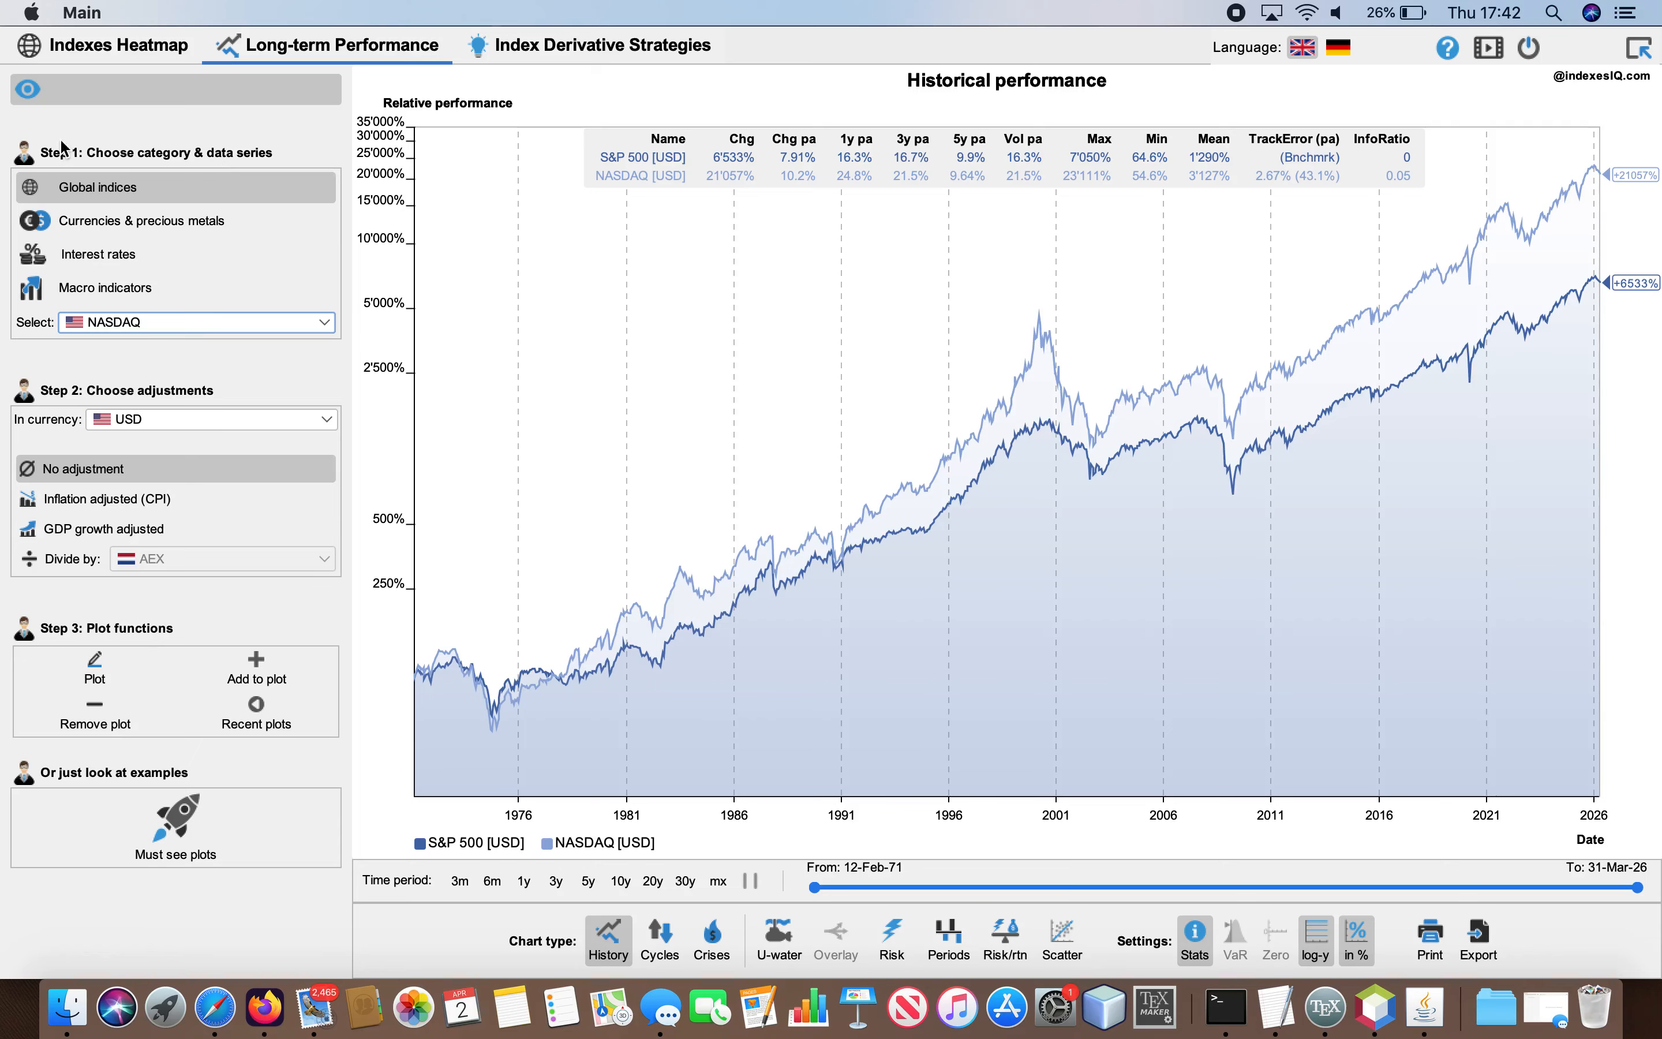
{"action": "left_click", "coordinate": [60, 84]}
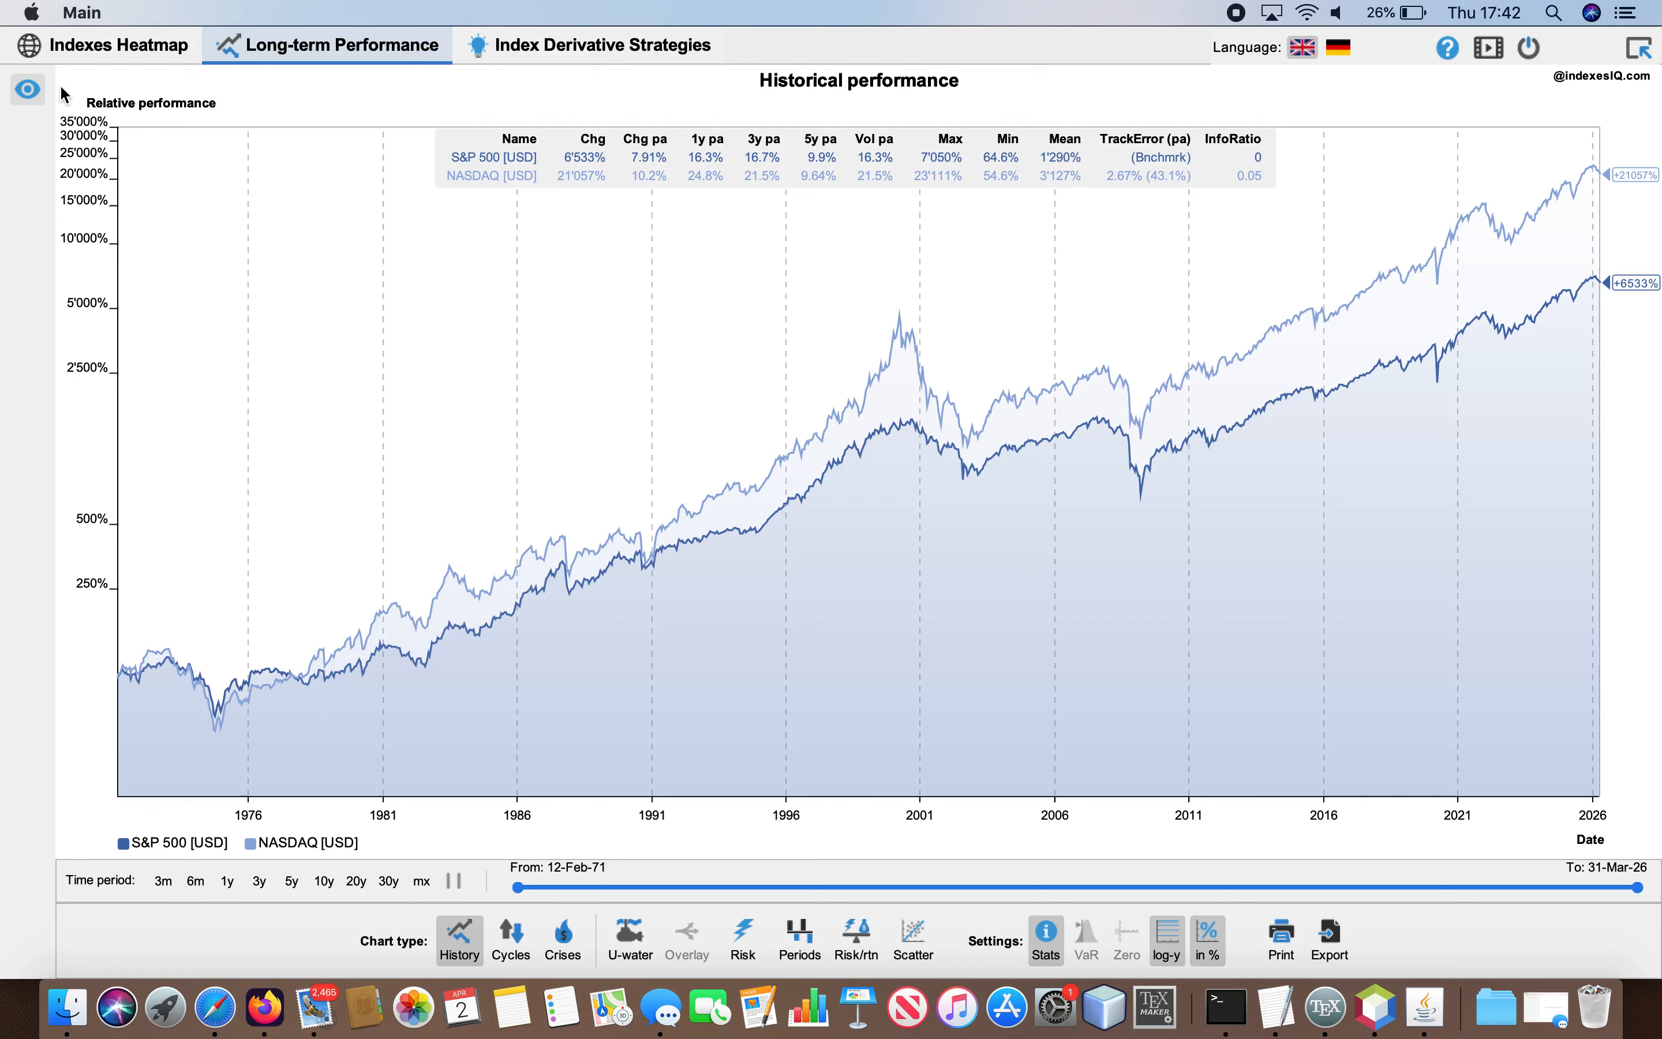
{"action": "left_click", "coordinate": [28, 90]}
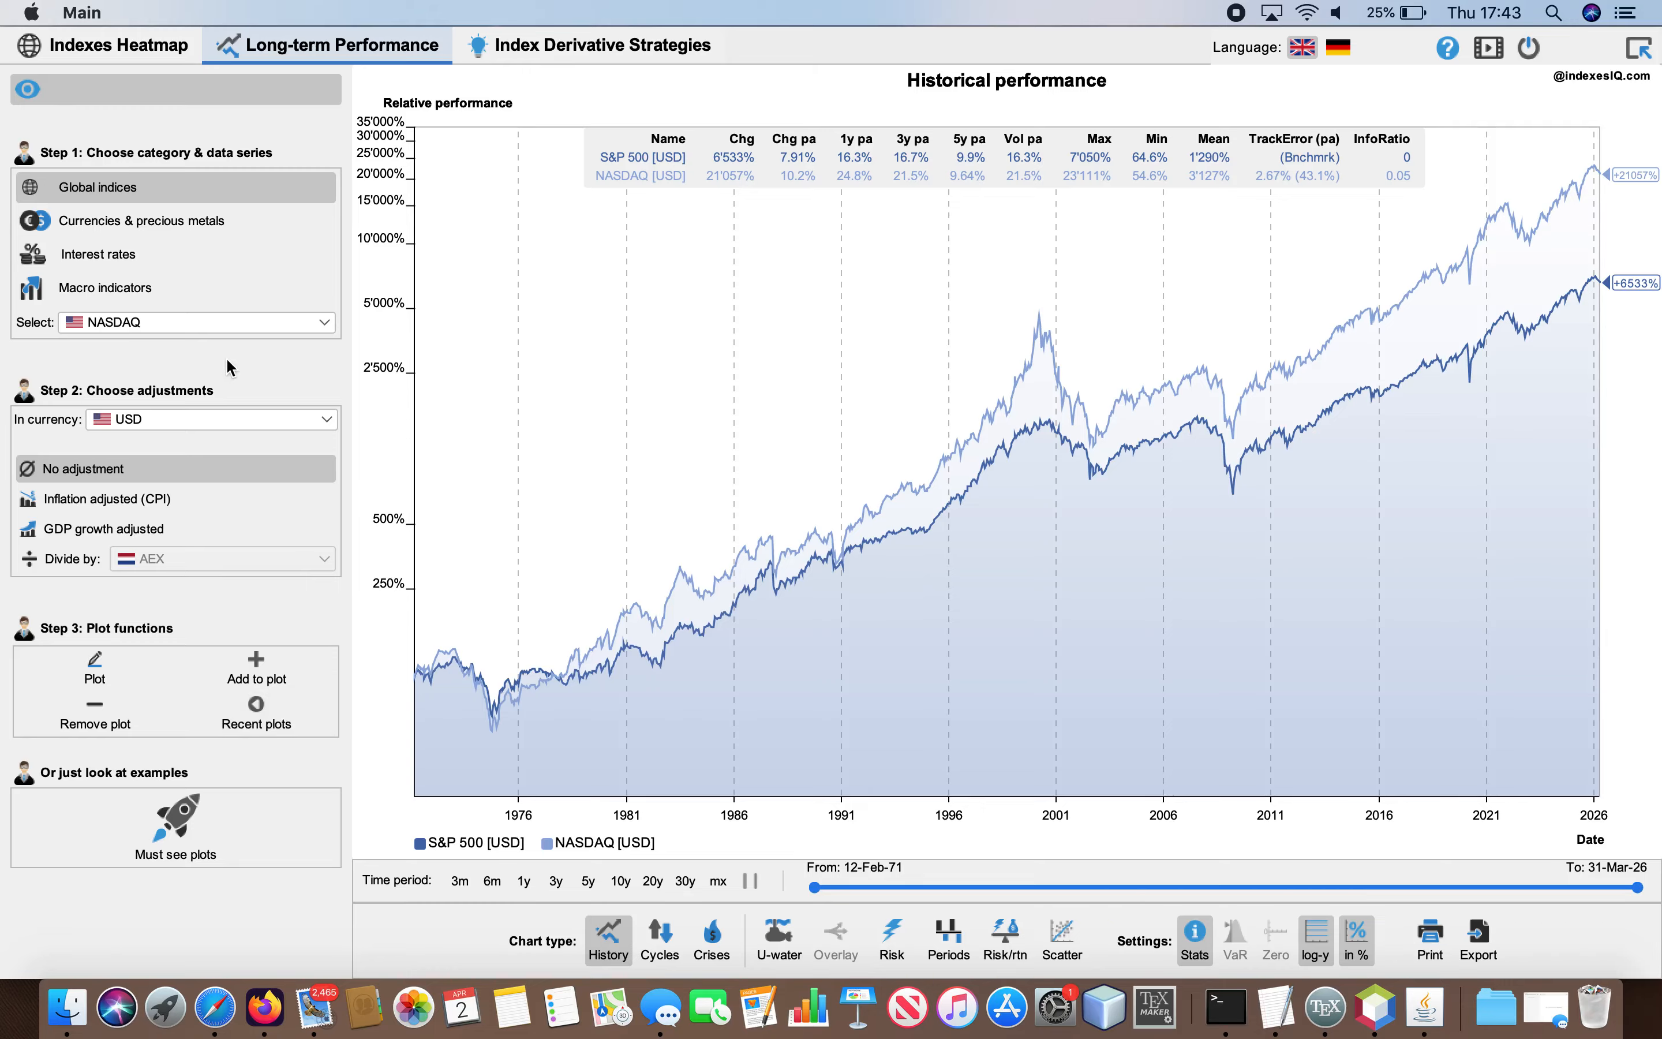
Plot the AEX index in EUR divided by the STOXX 600.
{"action": "left_click", "coordinate": [213, 324]}
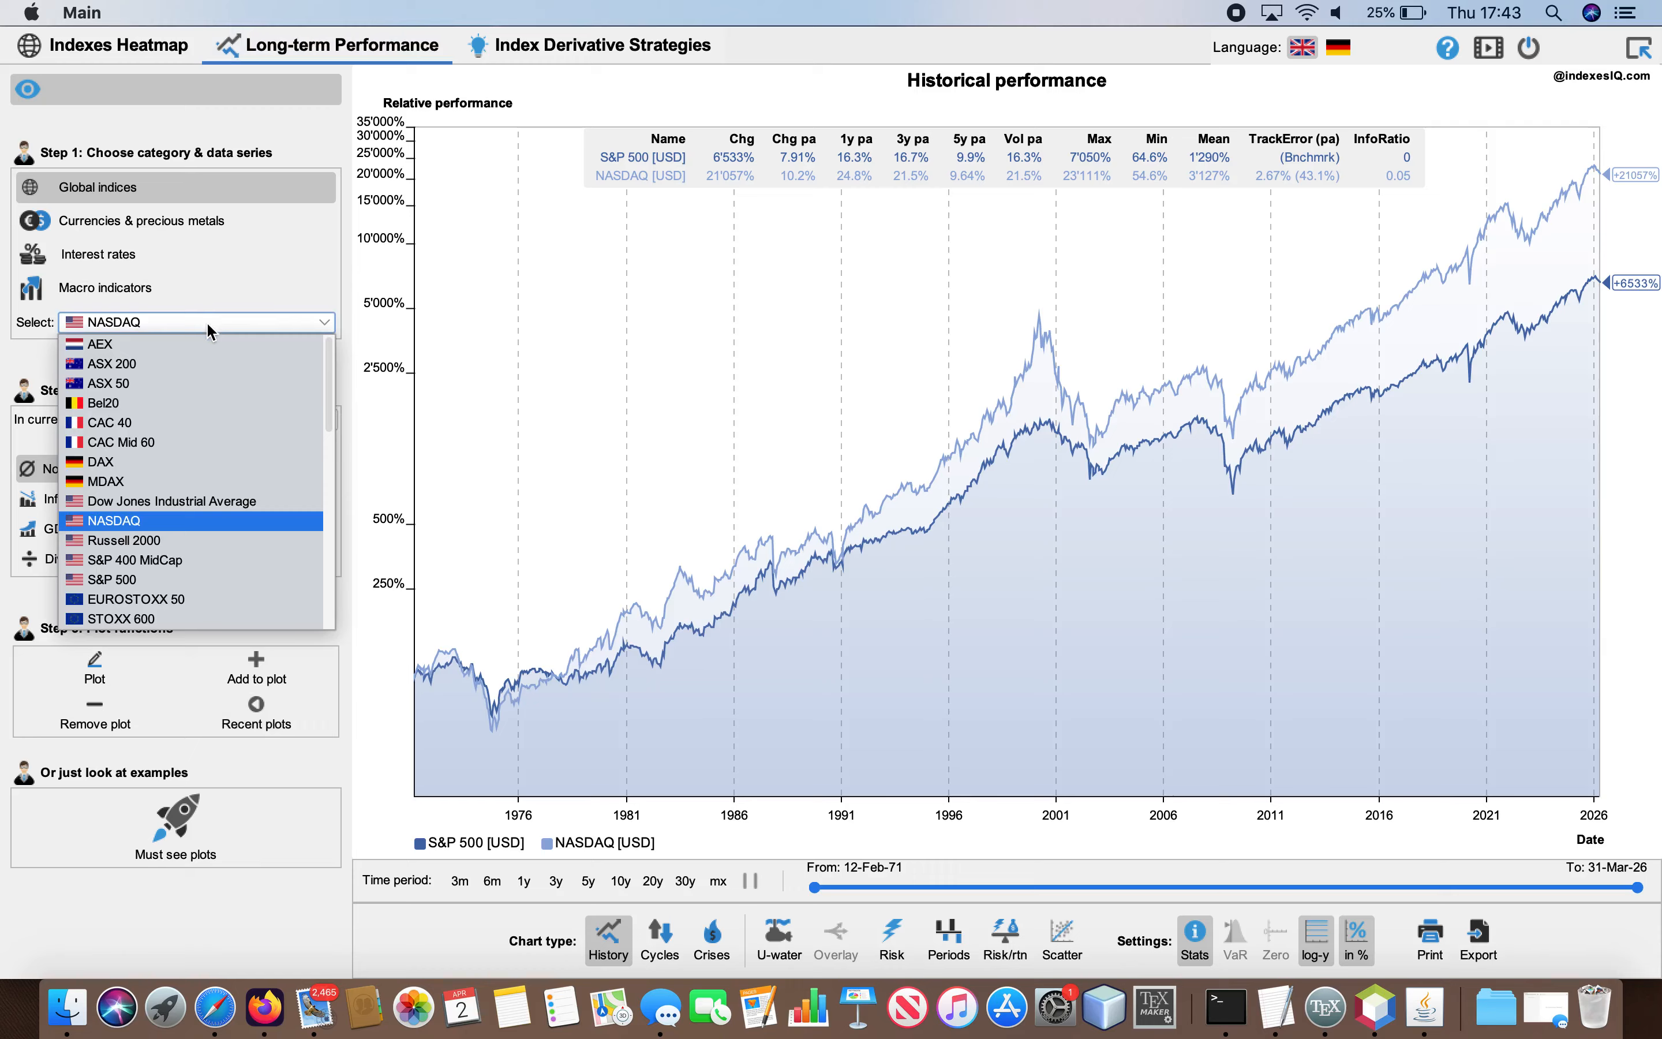
{"action": "left_click", "coordinate": [195, 345]}
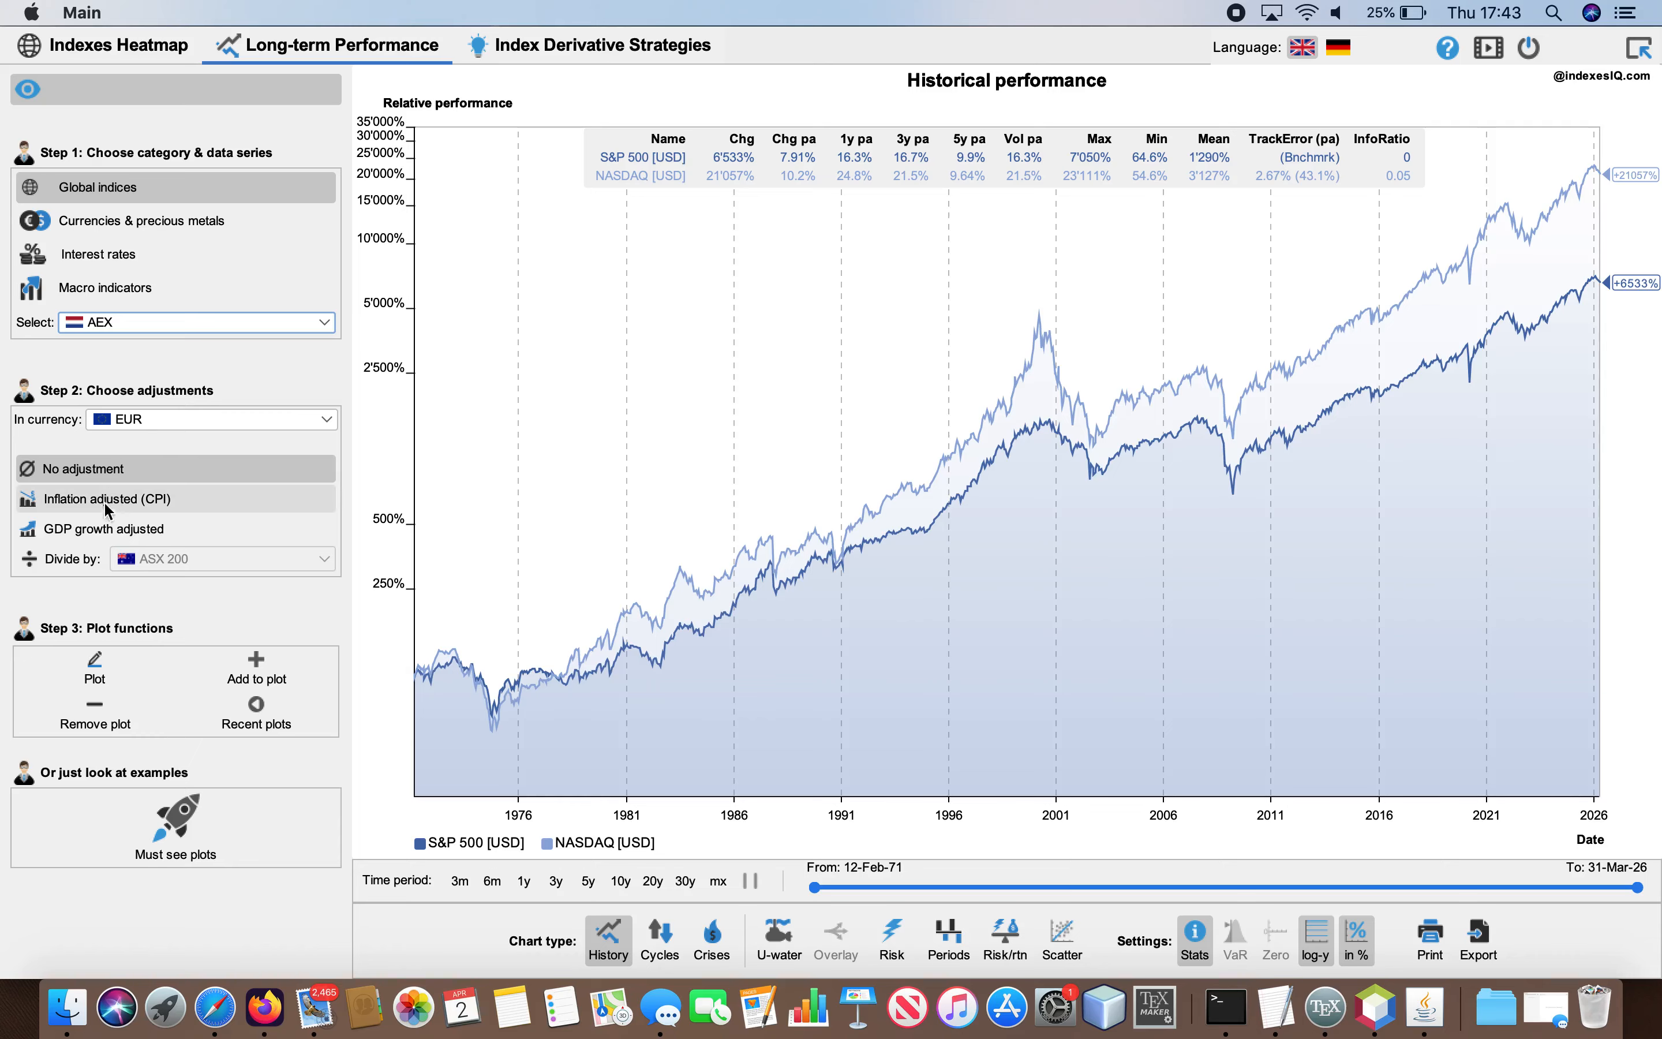
{"action": "left_click", "coordinate": [64, 560]}
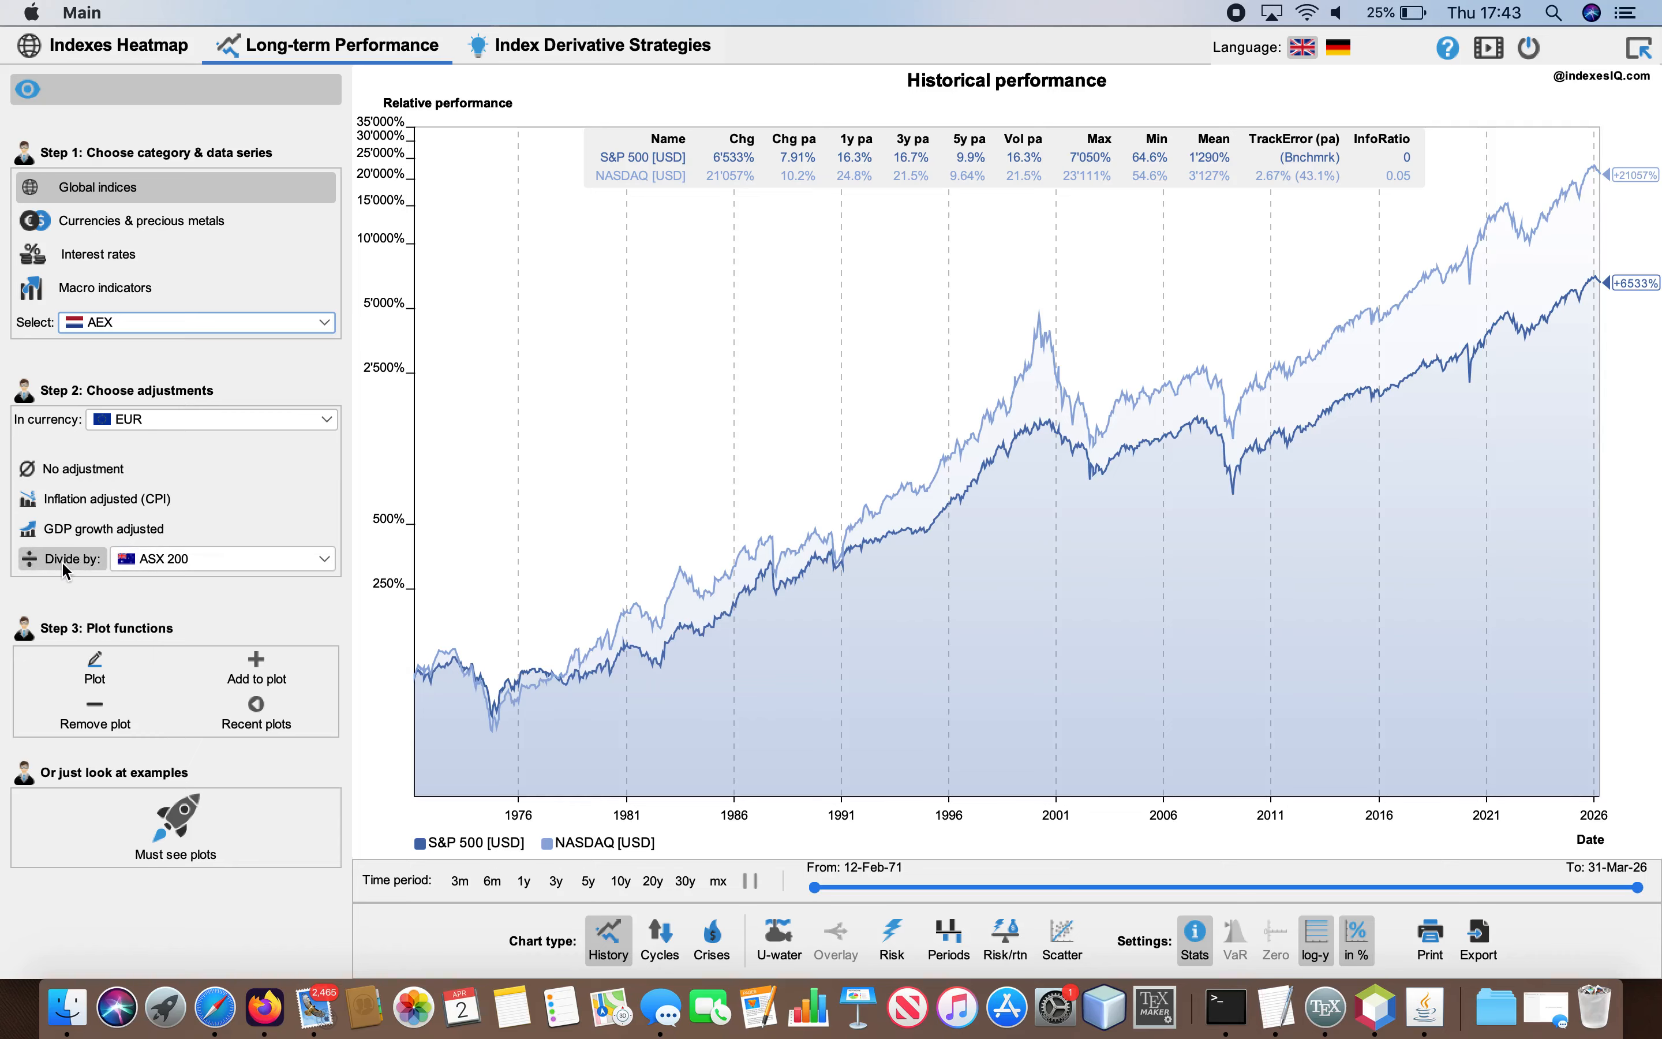
{"action": "left_click", "coordinate": [171, 568]}
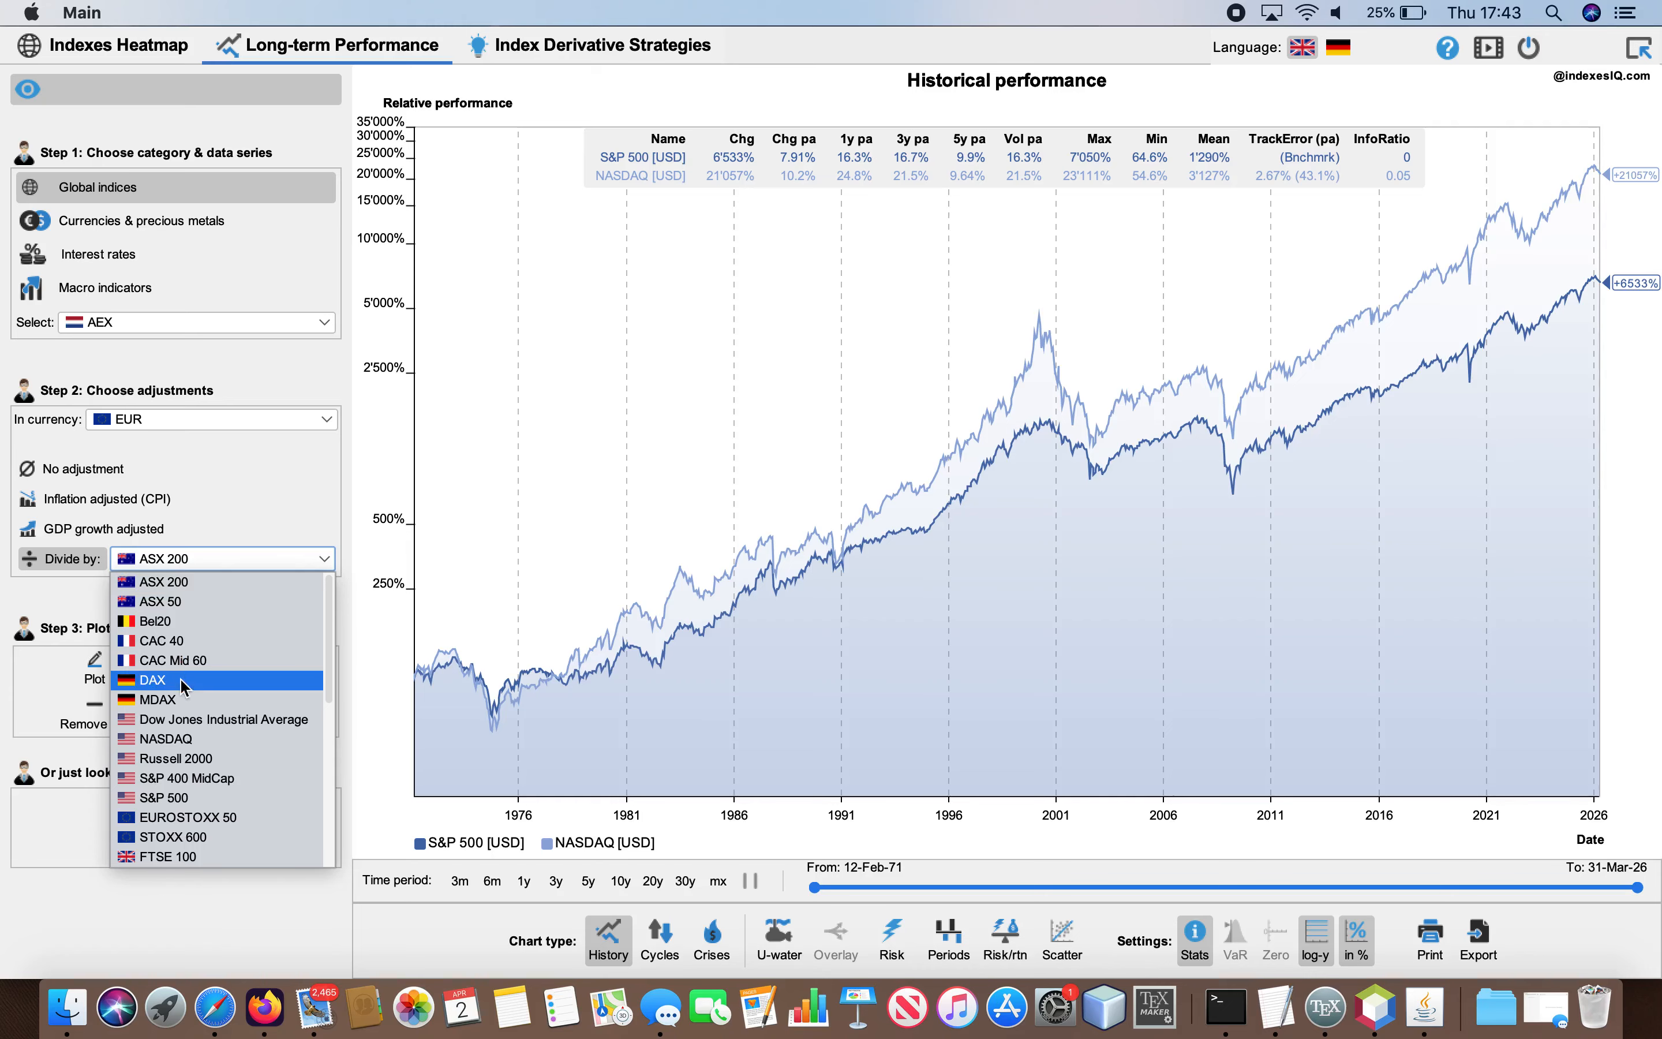
{"action": "left_click", "coordinate": [182, 836]}
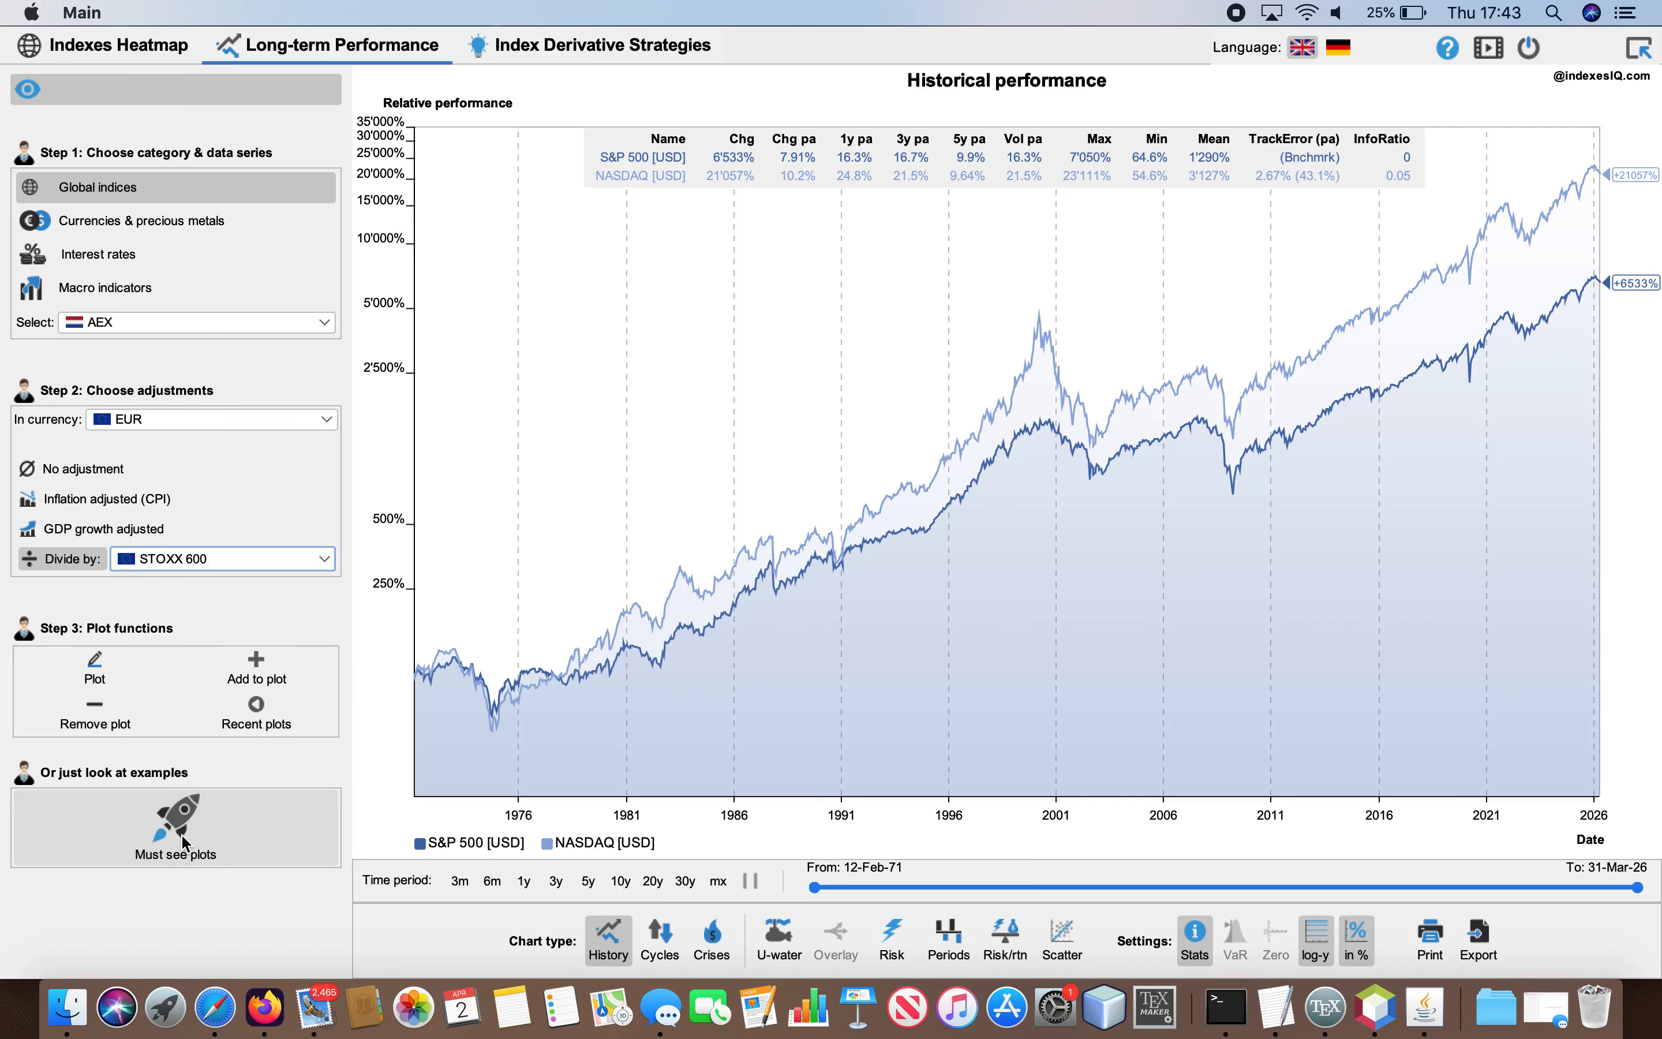
{"action": "left_click", "coordinate": [99, 672]}
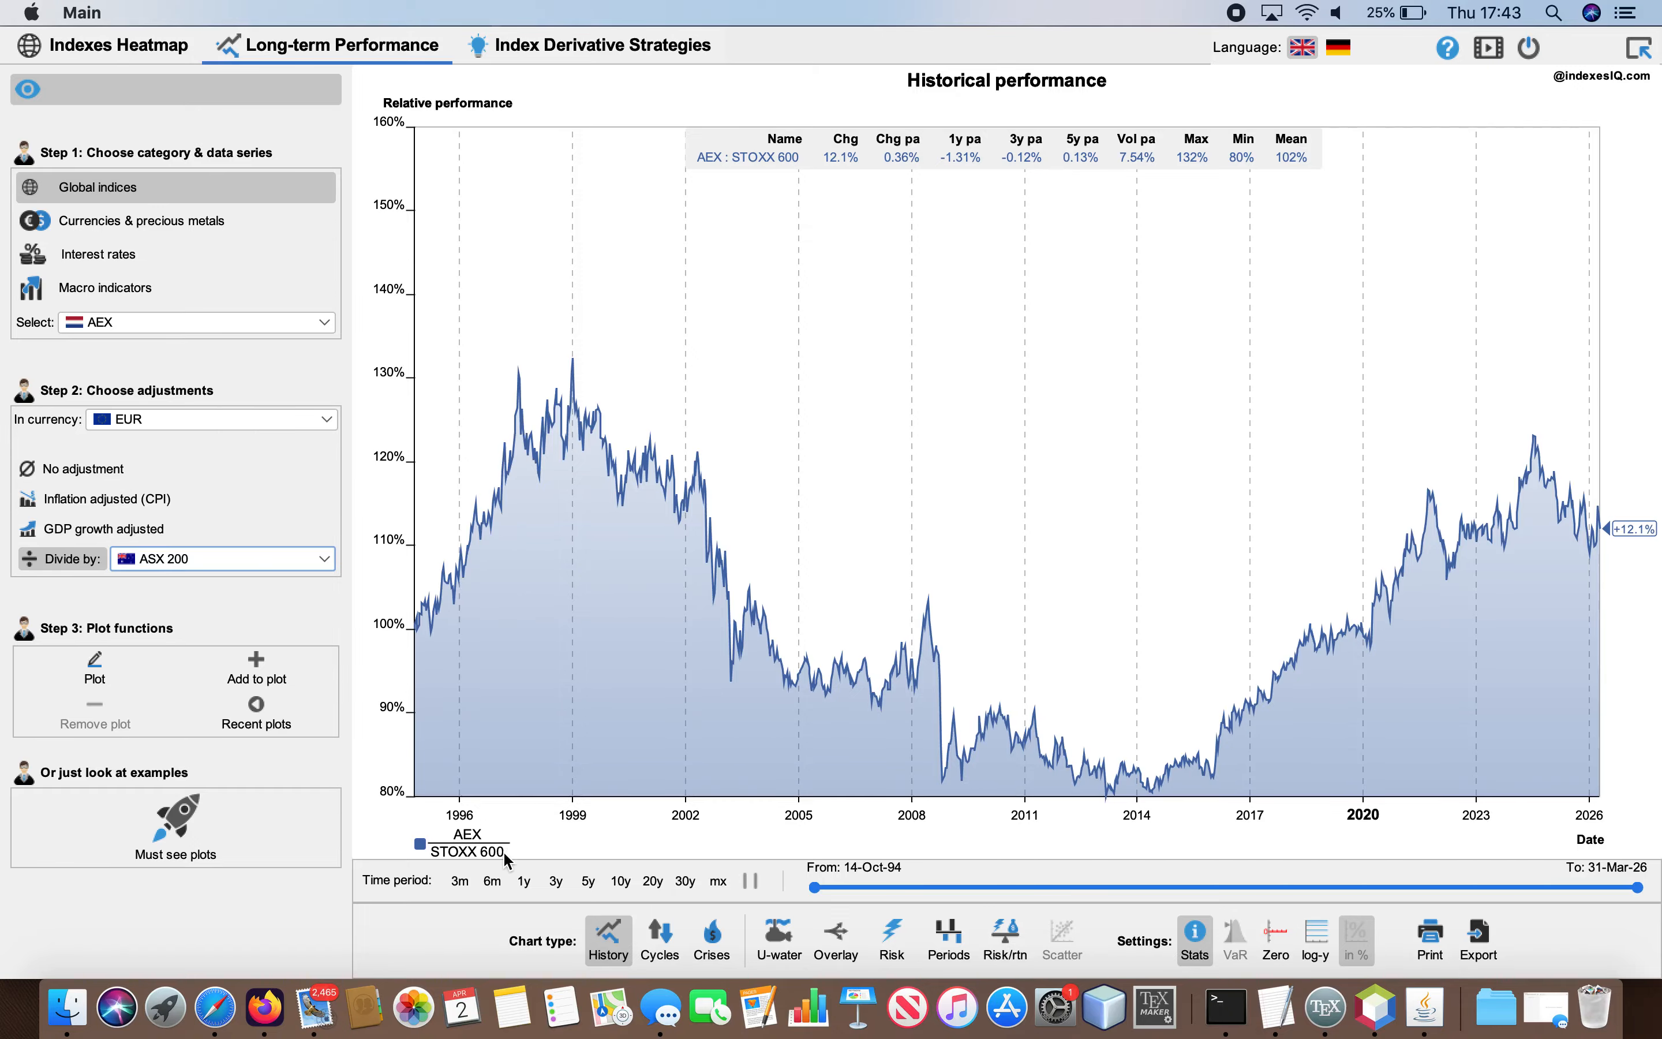
Add the DAX index in EUR divided by the STOXX 600 to the plot.
{"action": "left_click", "coordinate": [235, 321]}
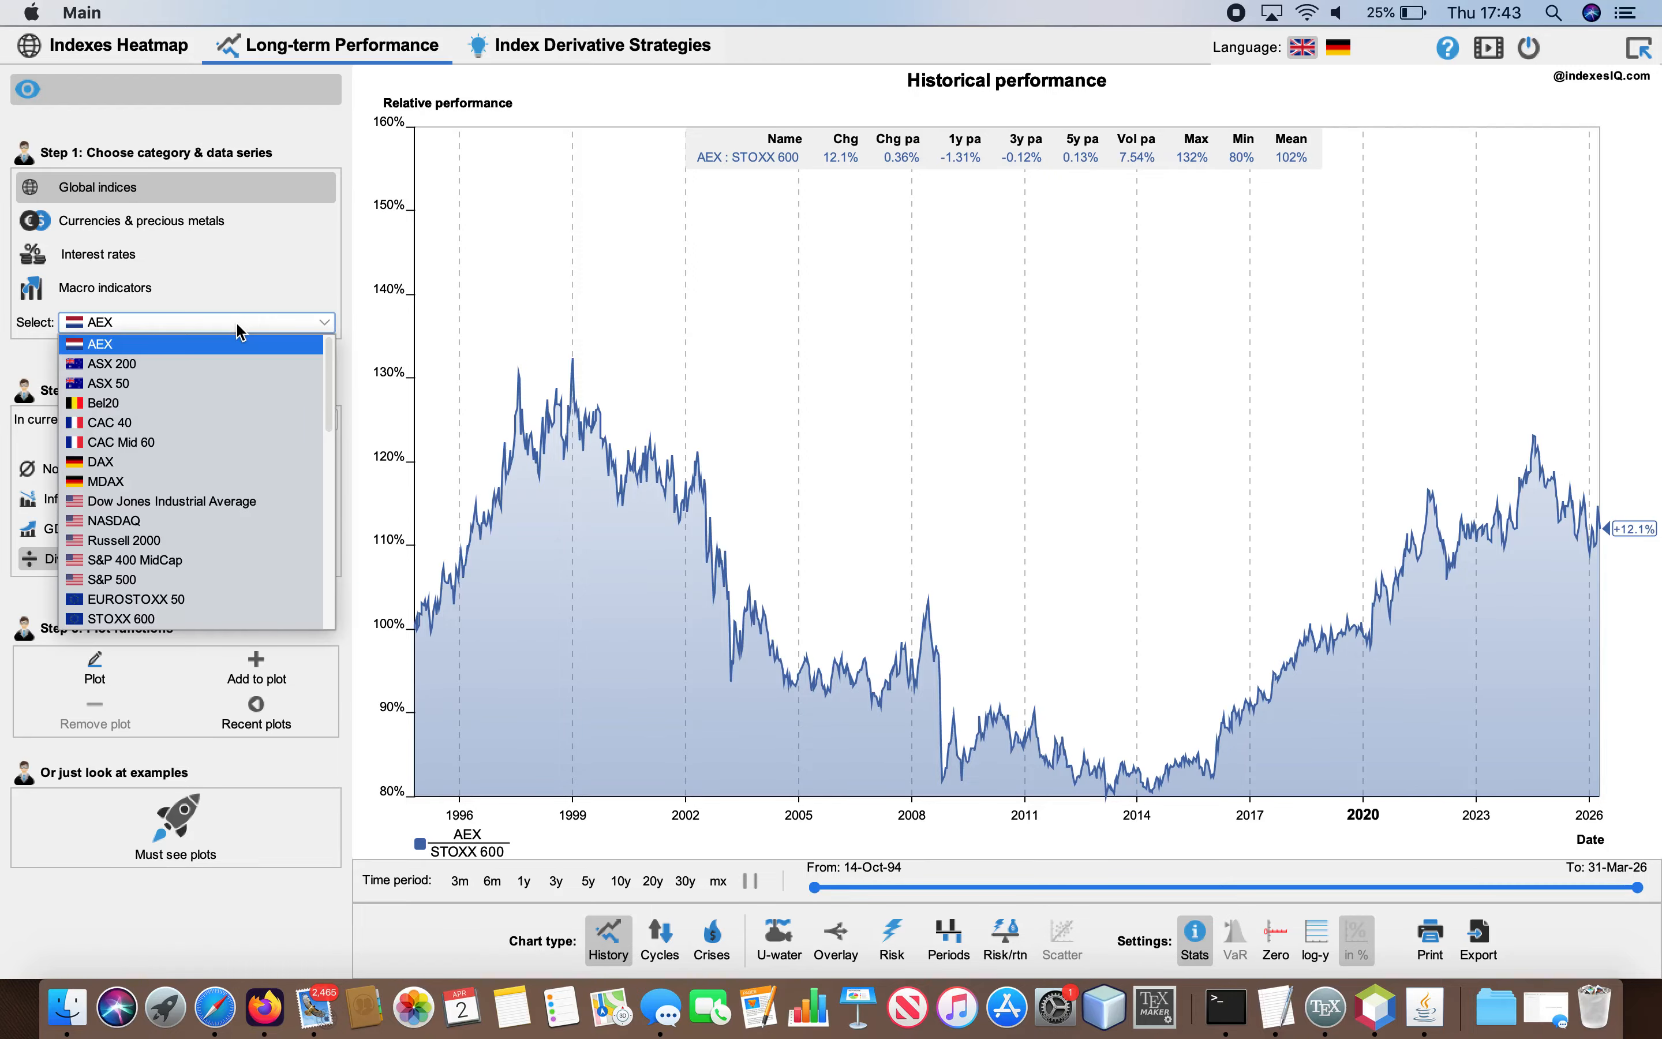
{"action": "left_click", "coordinate": [220, 461]}
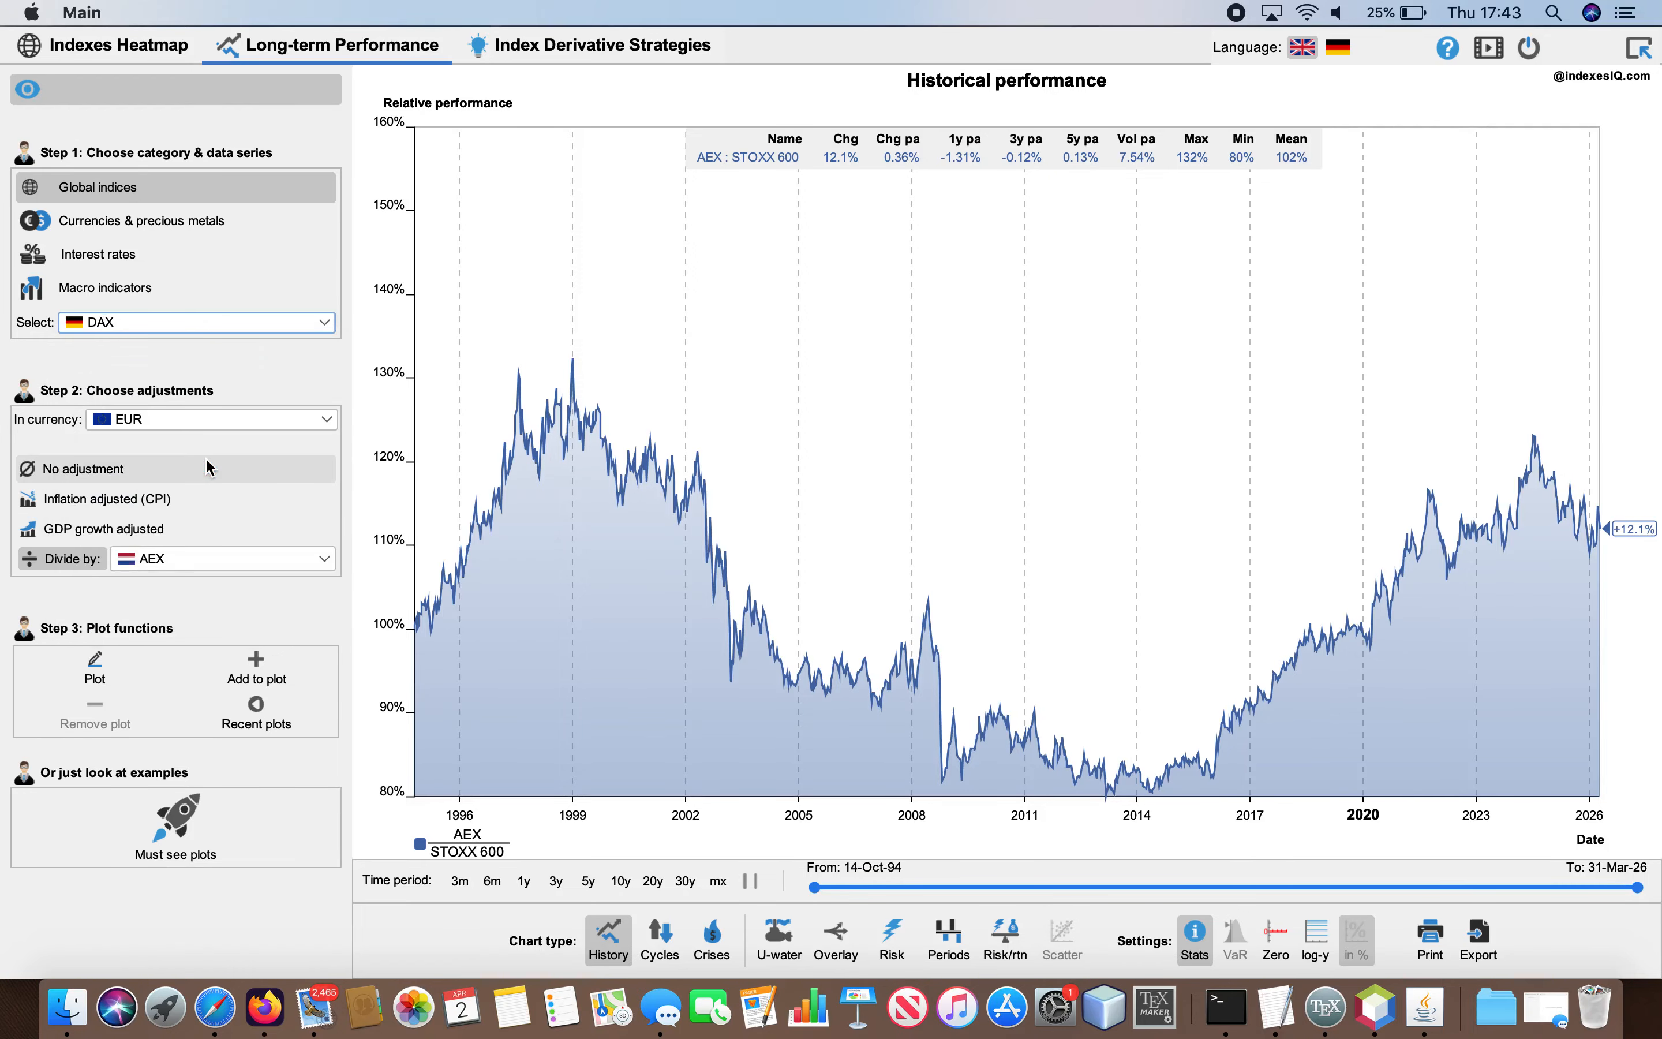
{"action": "left_click", "coordinate": [175, 558]}
{"action": "left_click", "coordinate": [195, 836]}
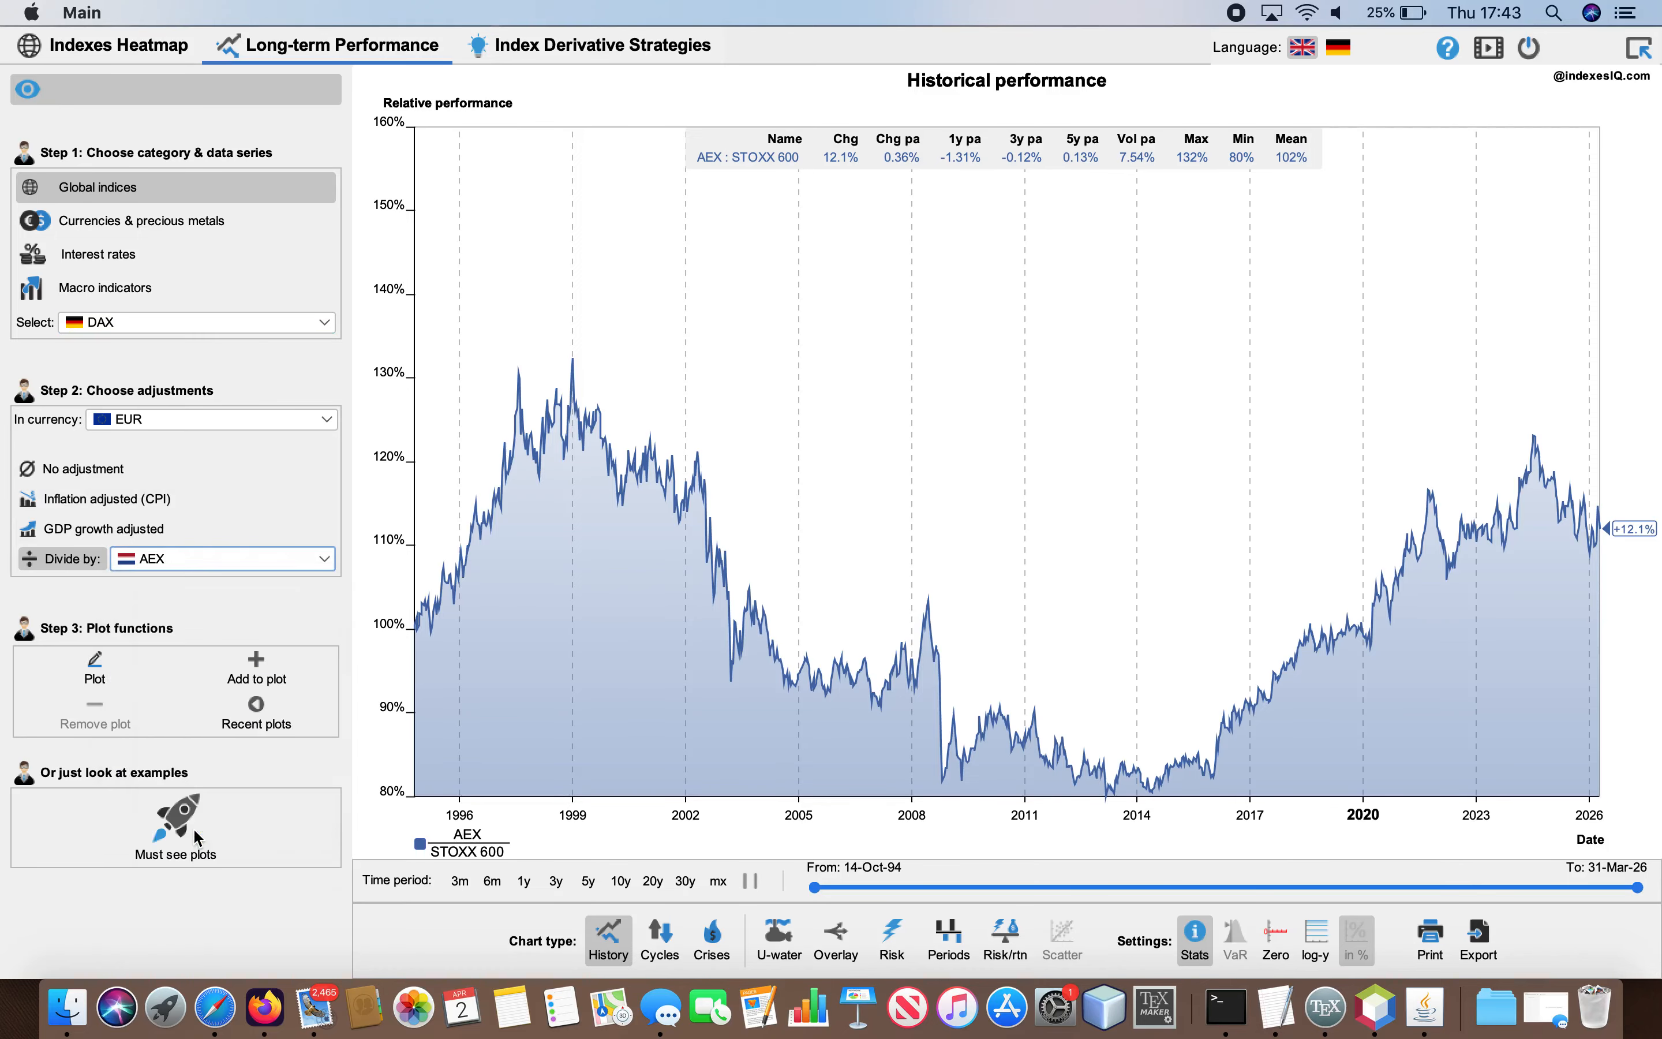
{"action": "left_click", "coordinate": [257, 670]}
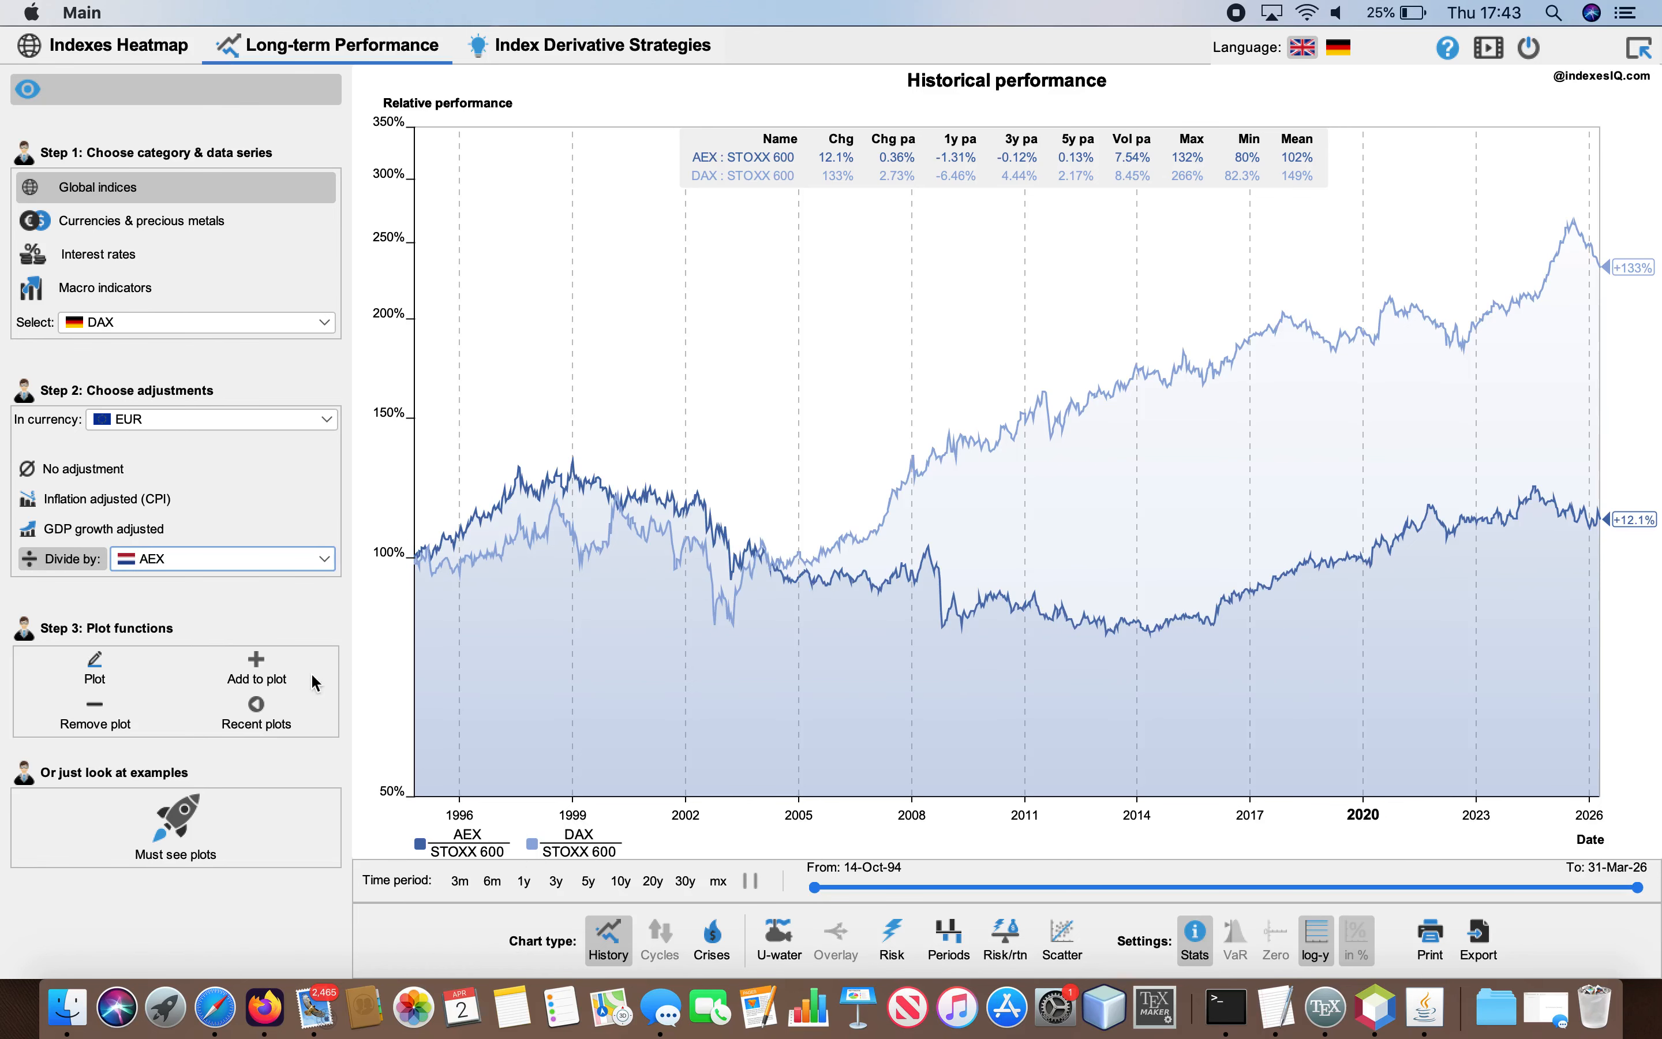
Remove the DAX : STOXX 600 series from the plot and restore it.
{"action": "left_click", "coordinate": [110, 727]}
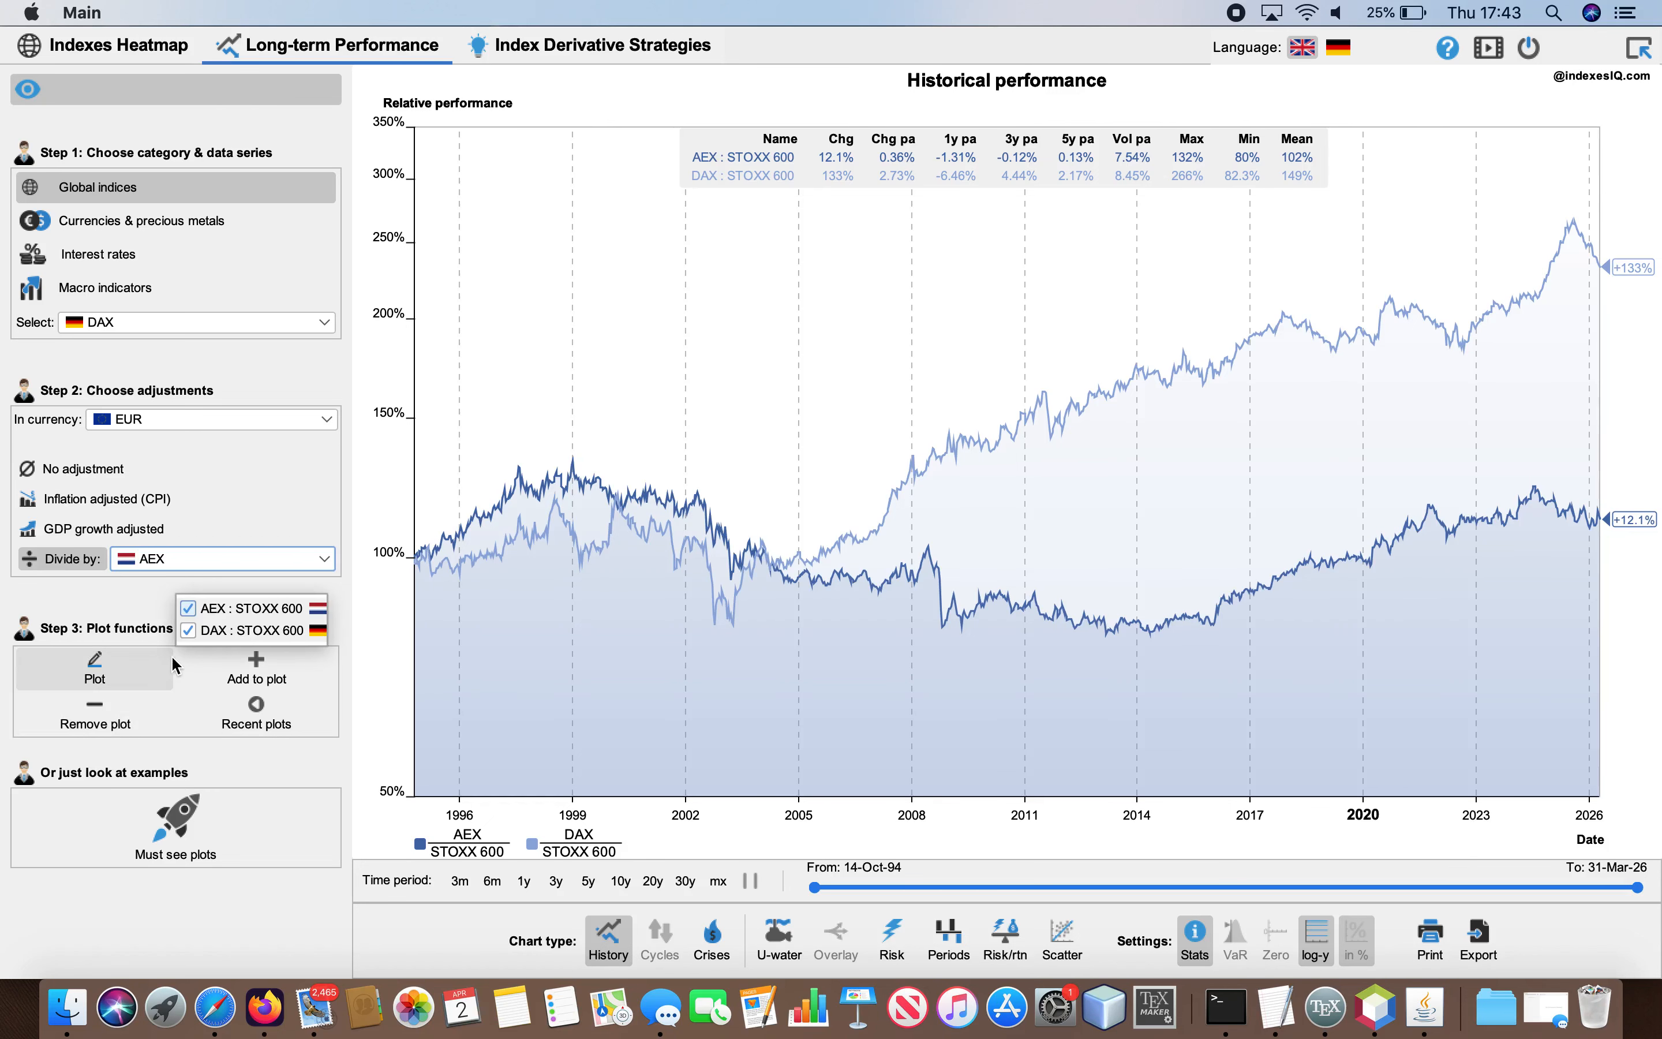
{"action": "left_click", "coordinate": [188, 631]}
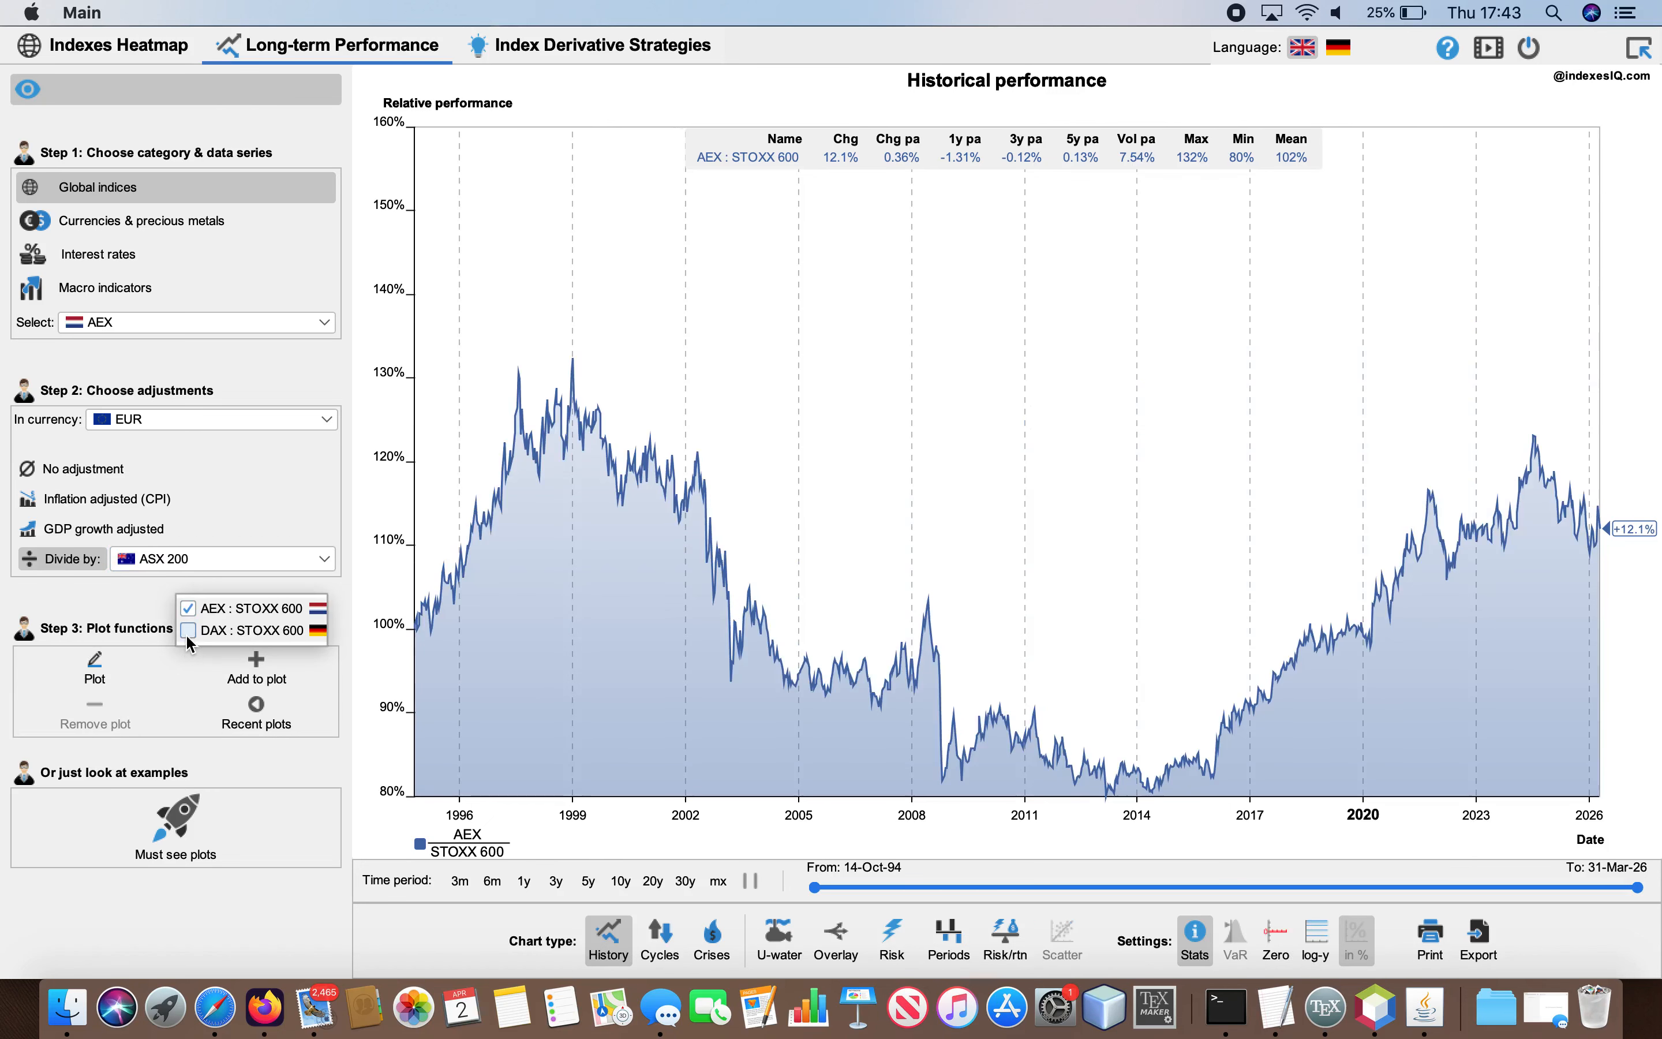
{"action": "left_click", "coordinate": [187, 632]}
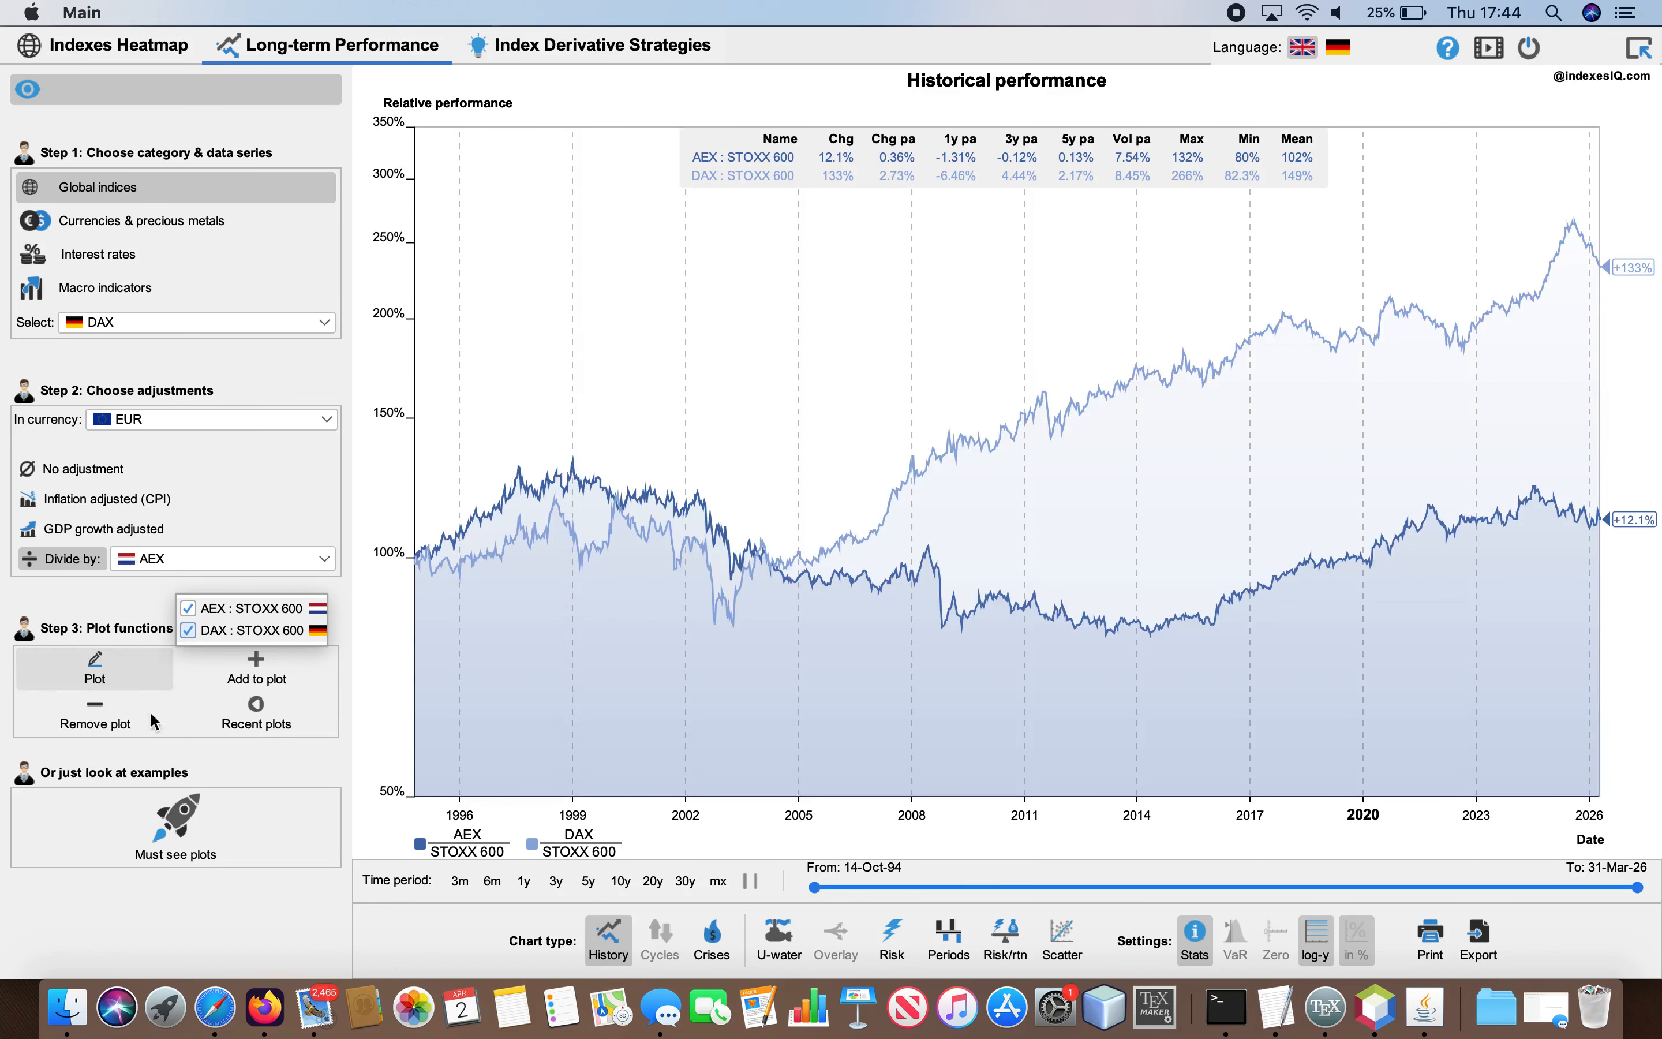
{"action": "left_click", "coordinate": [80, 908]}
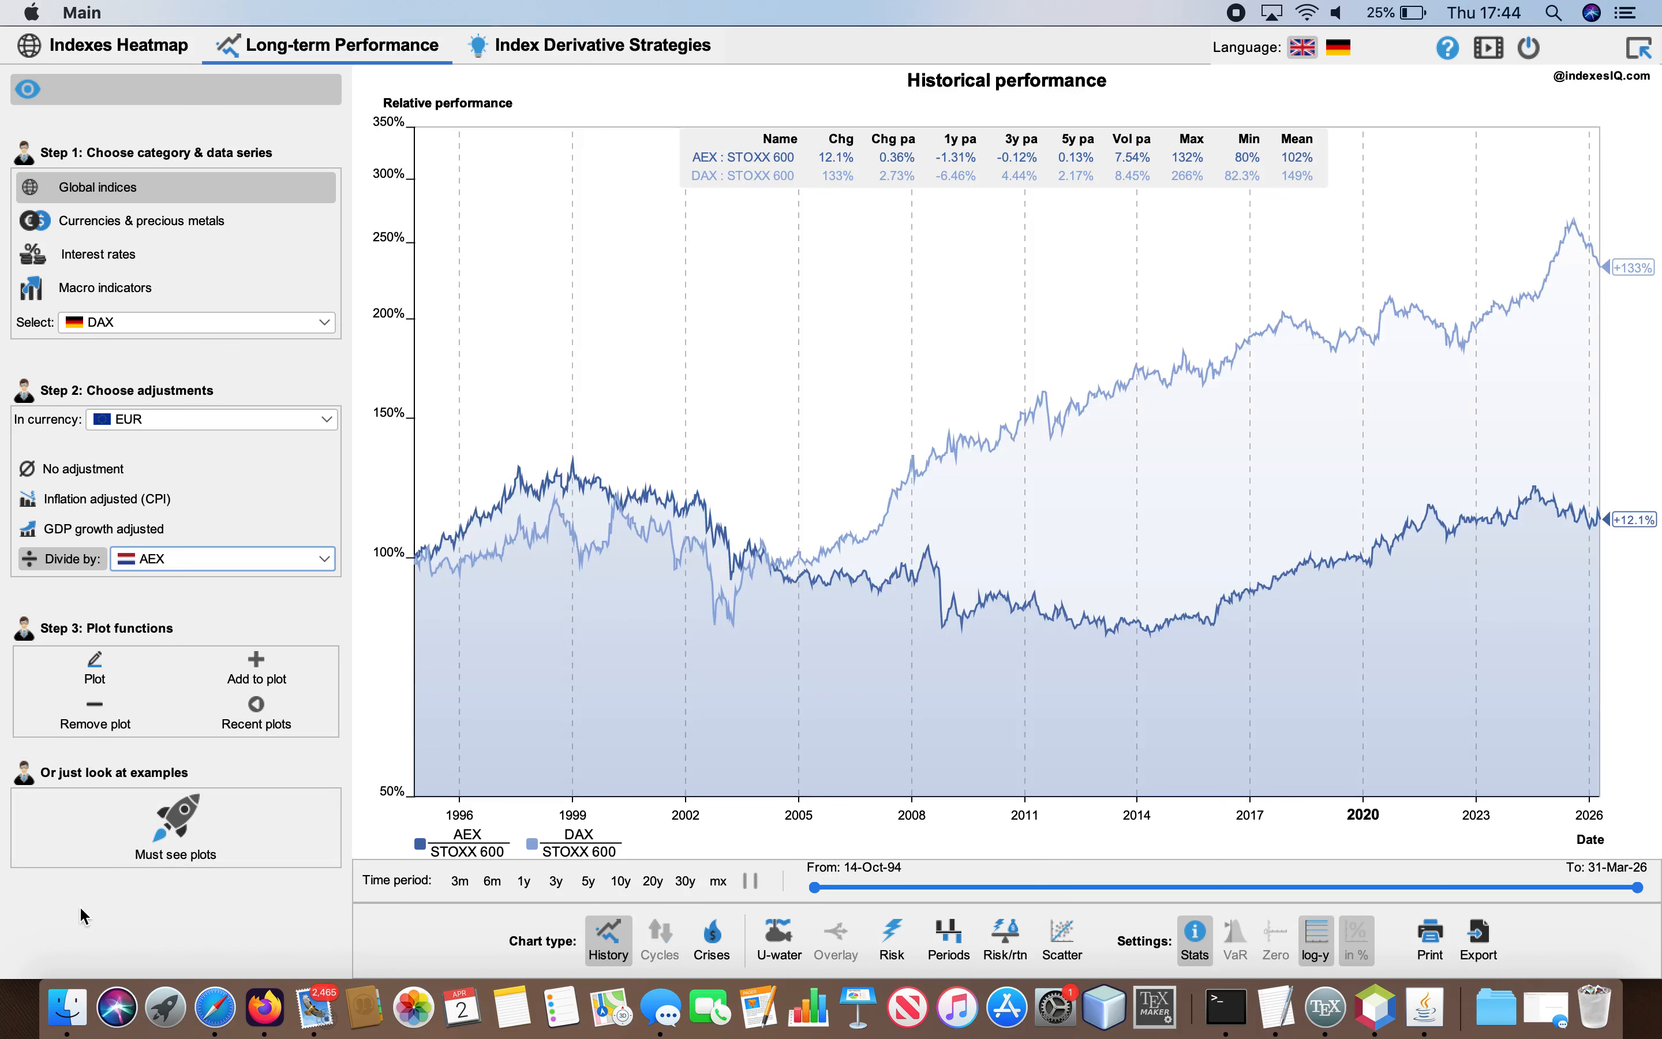
Plot the S&P 500 index in USD with no adjustment in place of the ratio series.
{"action": "left_click", "coordinate": [177, 325]}
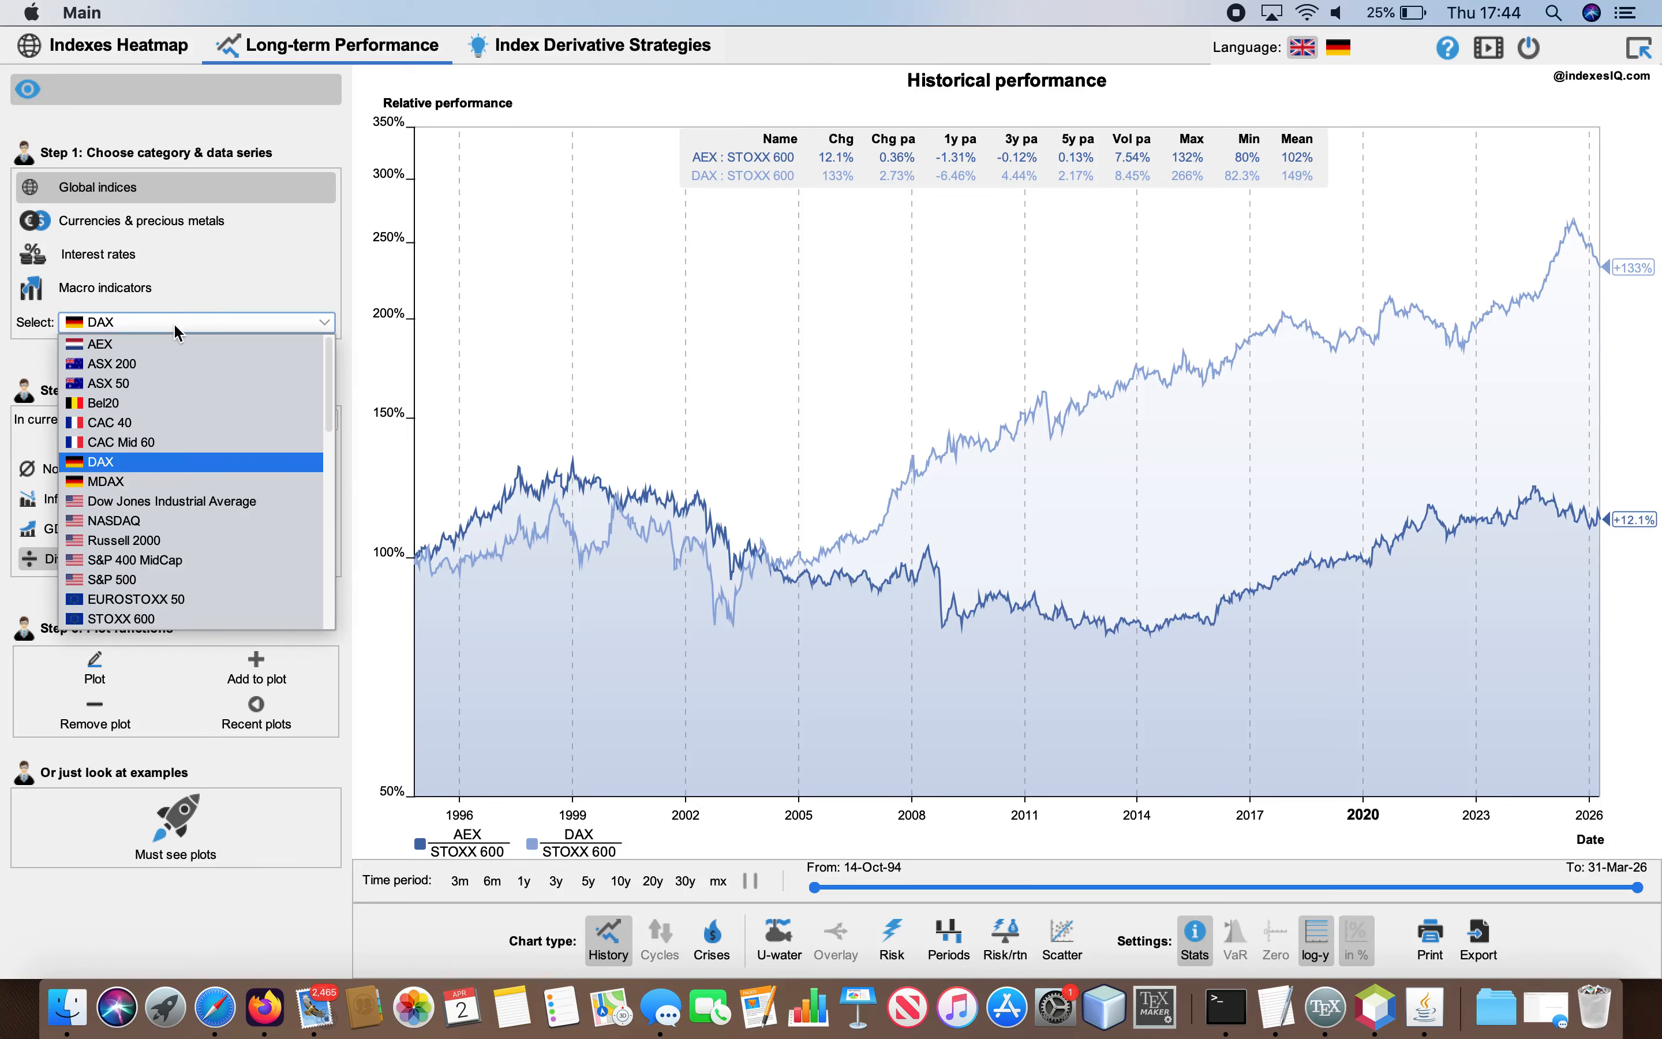
{"action": "left_click", "coordinate": [158, 580]}
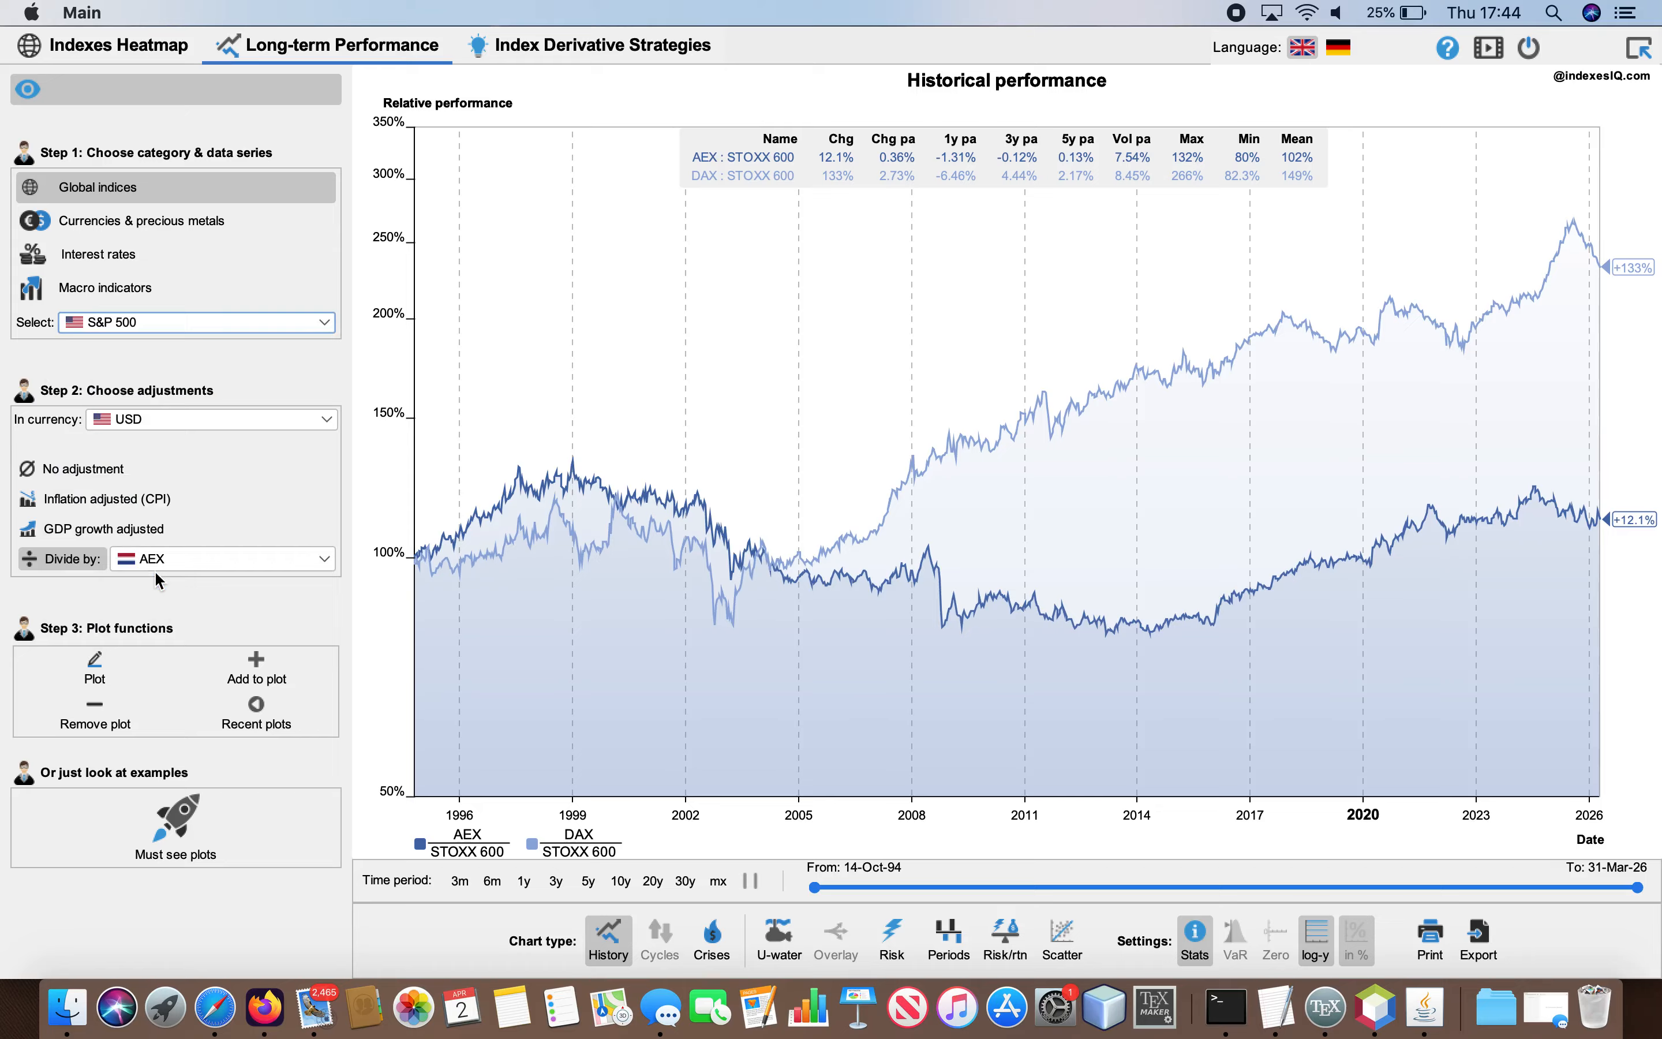
{"action": "left_click", "coordinate": [100, 673]}
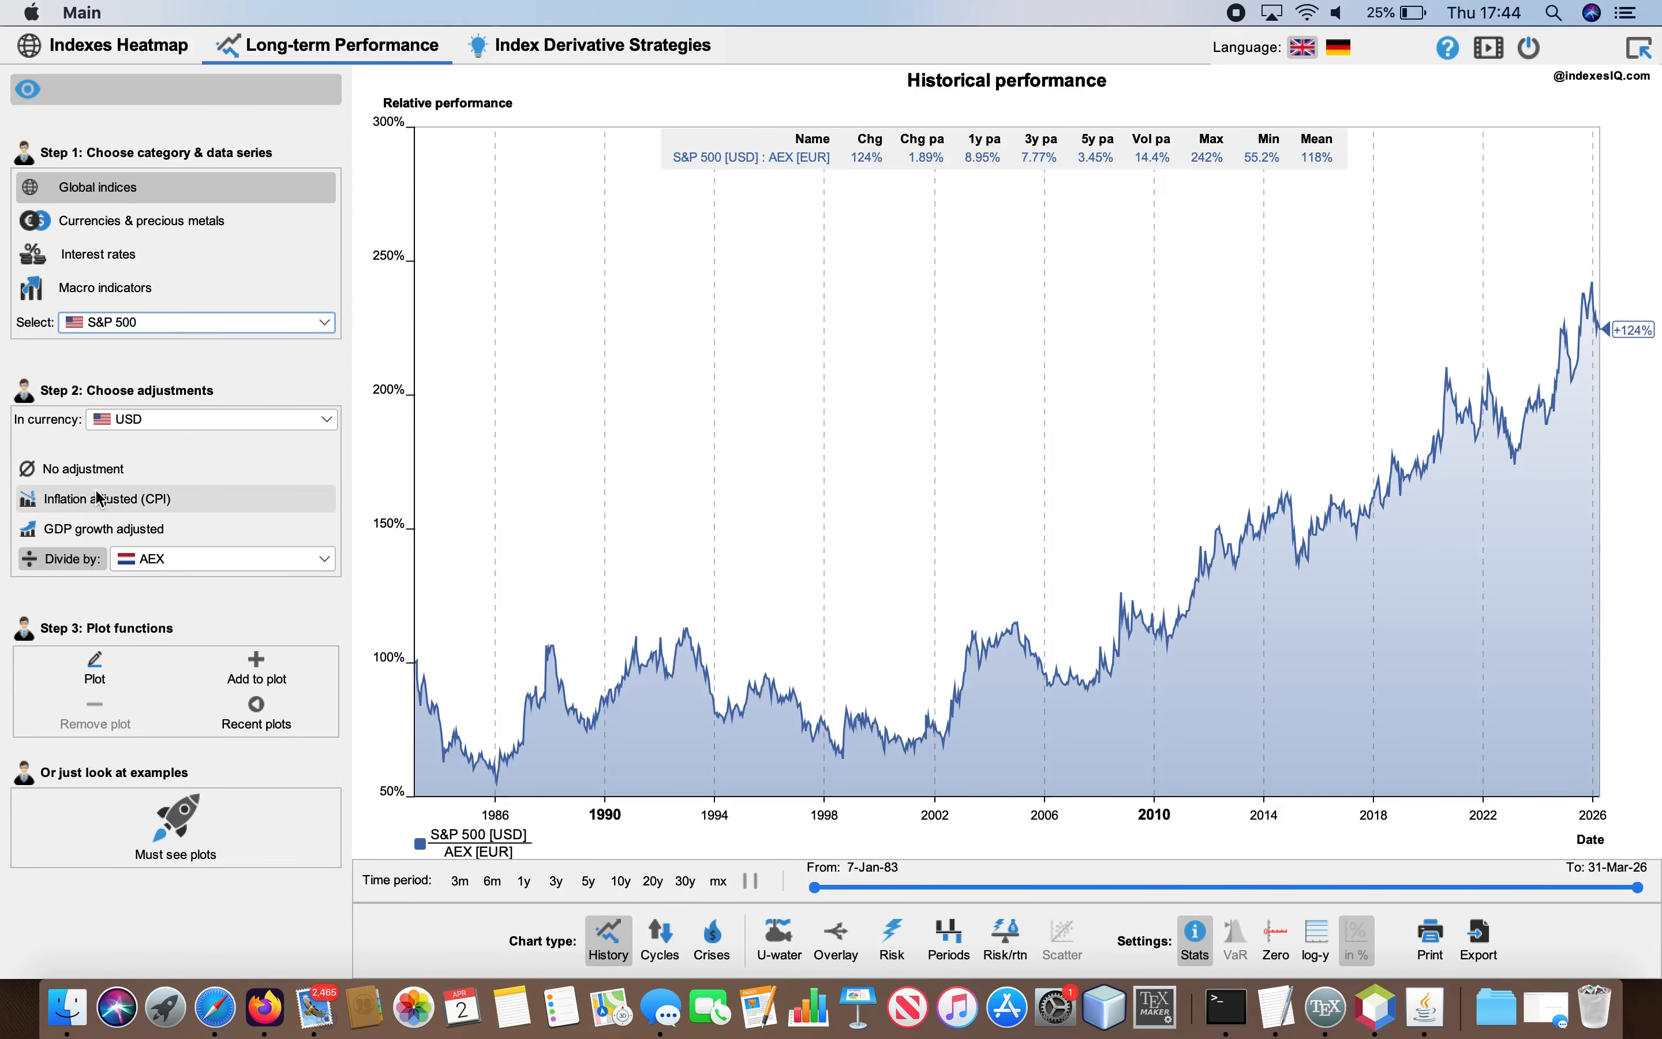
{"action": "left_click", "coordinate": [86, 469]}
{"action": "left_click", "coordinate": [96, 670]}
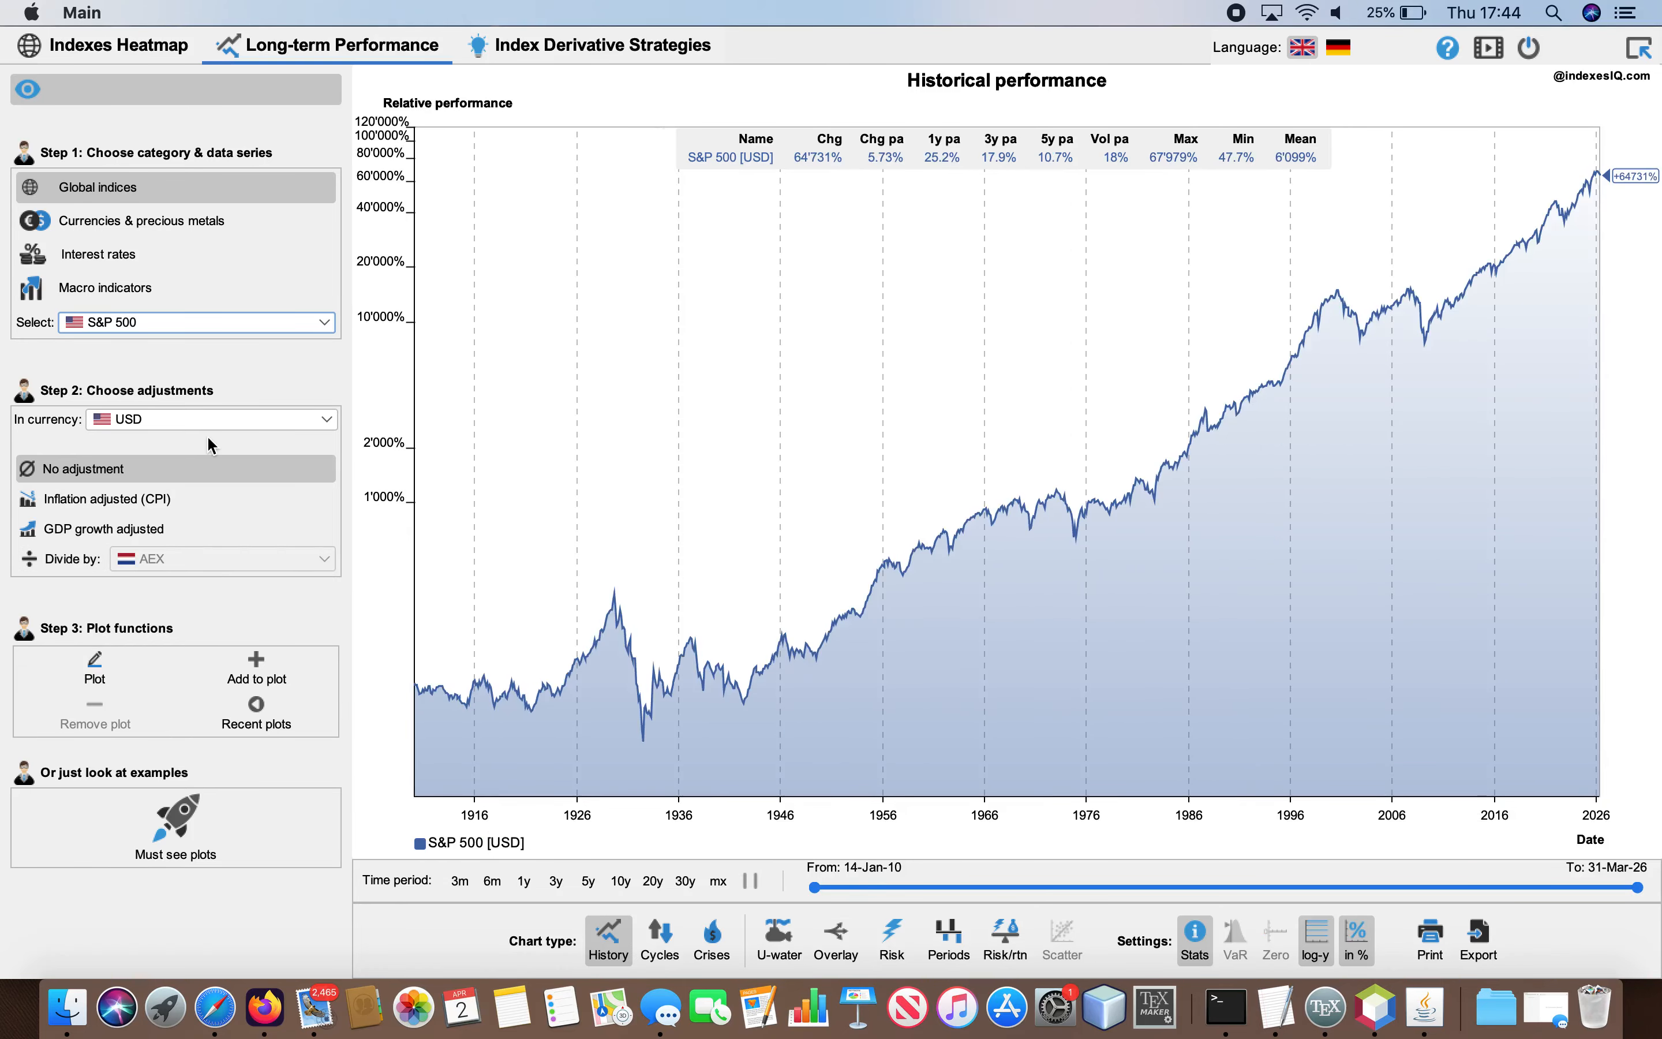
Add the US10Y interest rate to the S&P 500 plot and switch the performance axis to a logarithmic scale.
{"action": "left_click", "coordinate": [141, 255]}
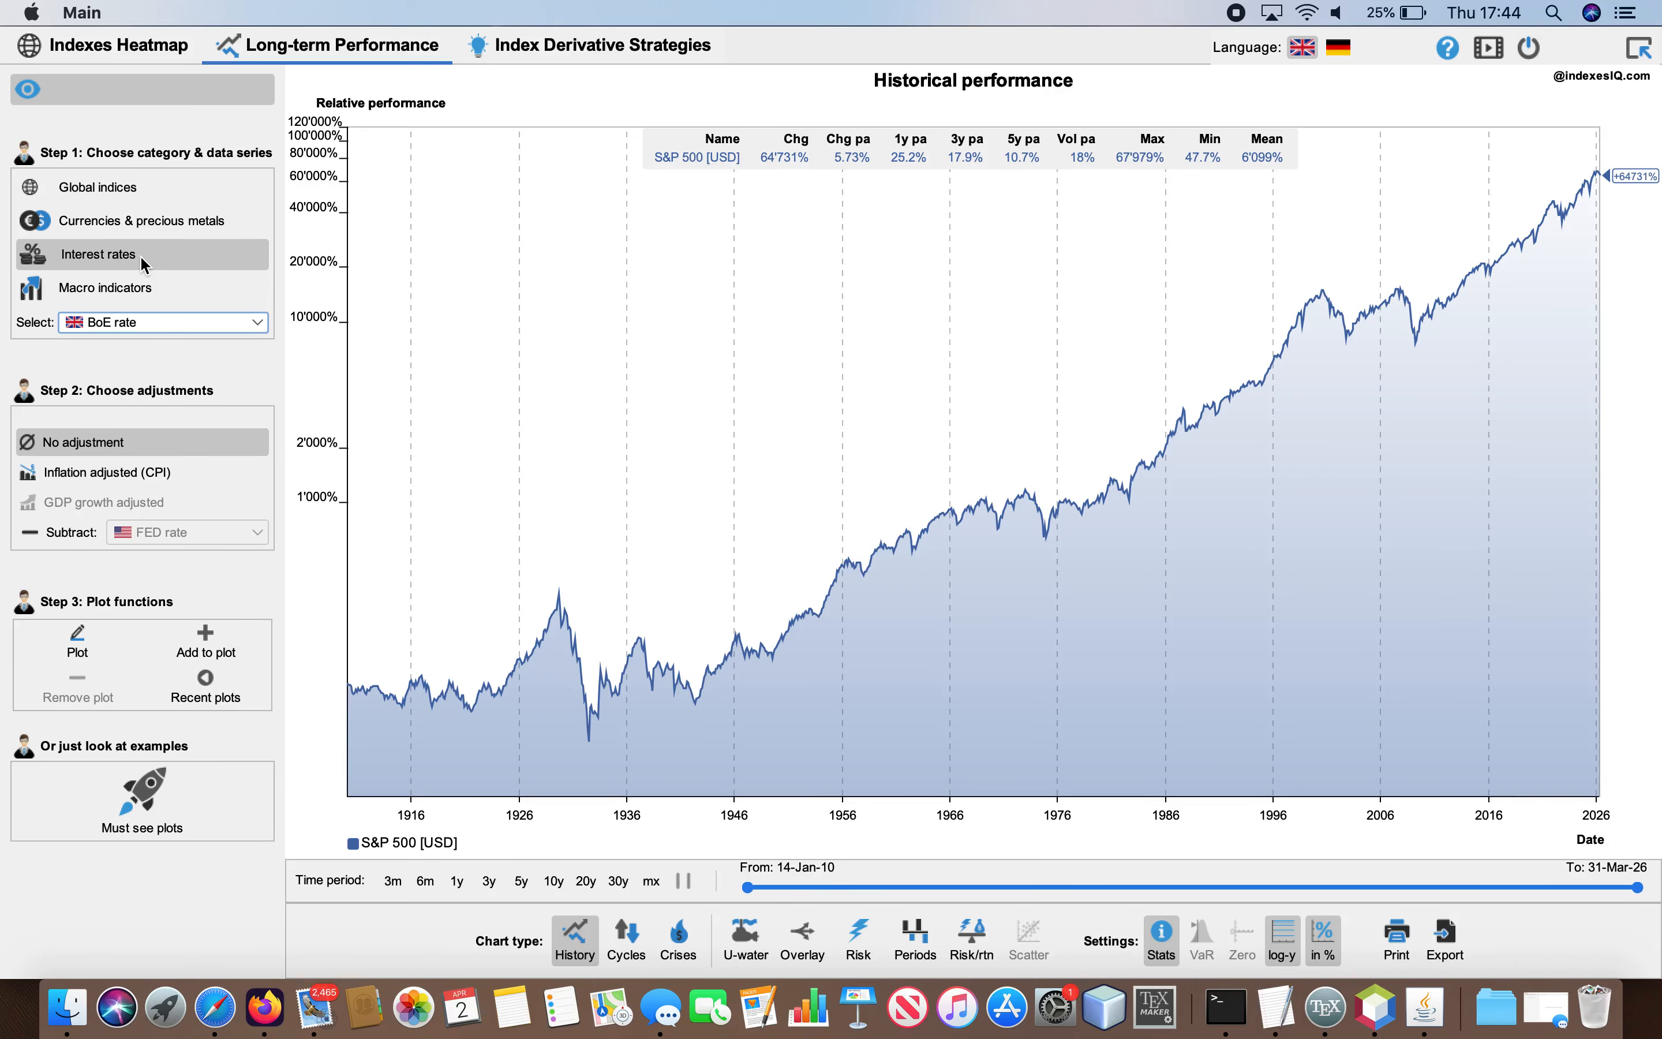
{"action": "left_click", "coordinate": [169, 322]}
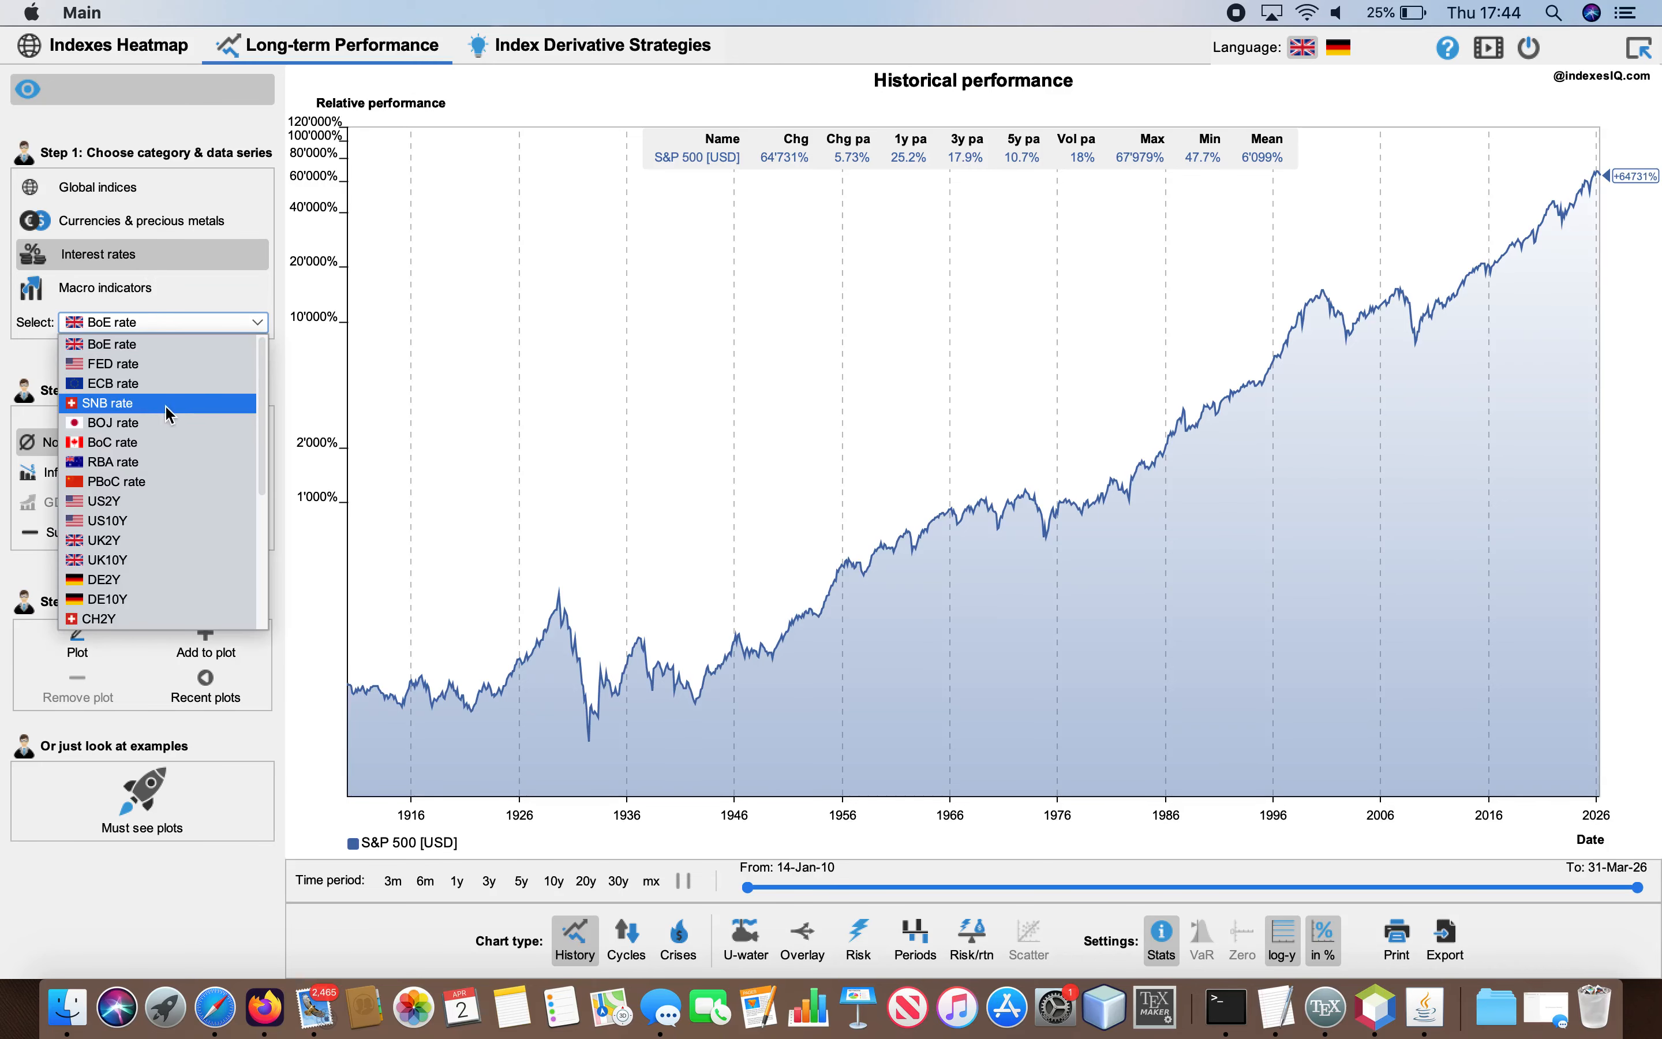
{"action": "left_click", "coordinate": [126, 519]}
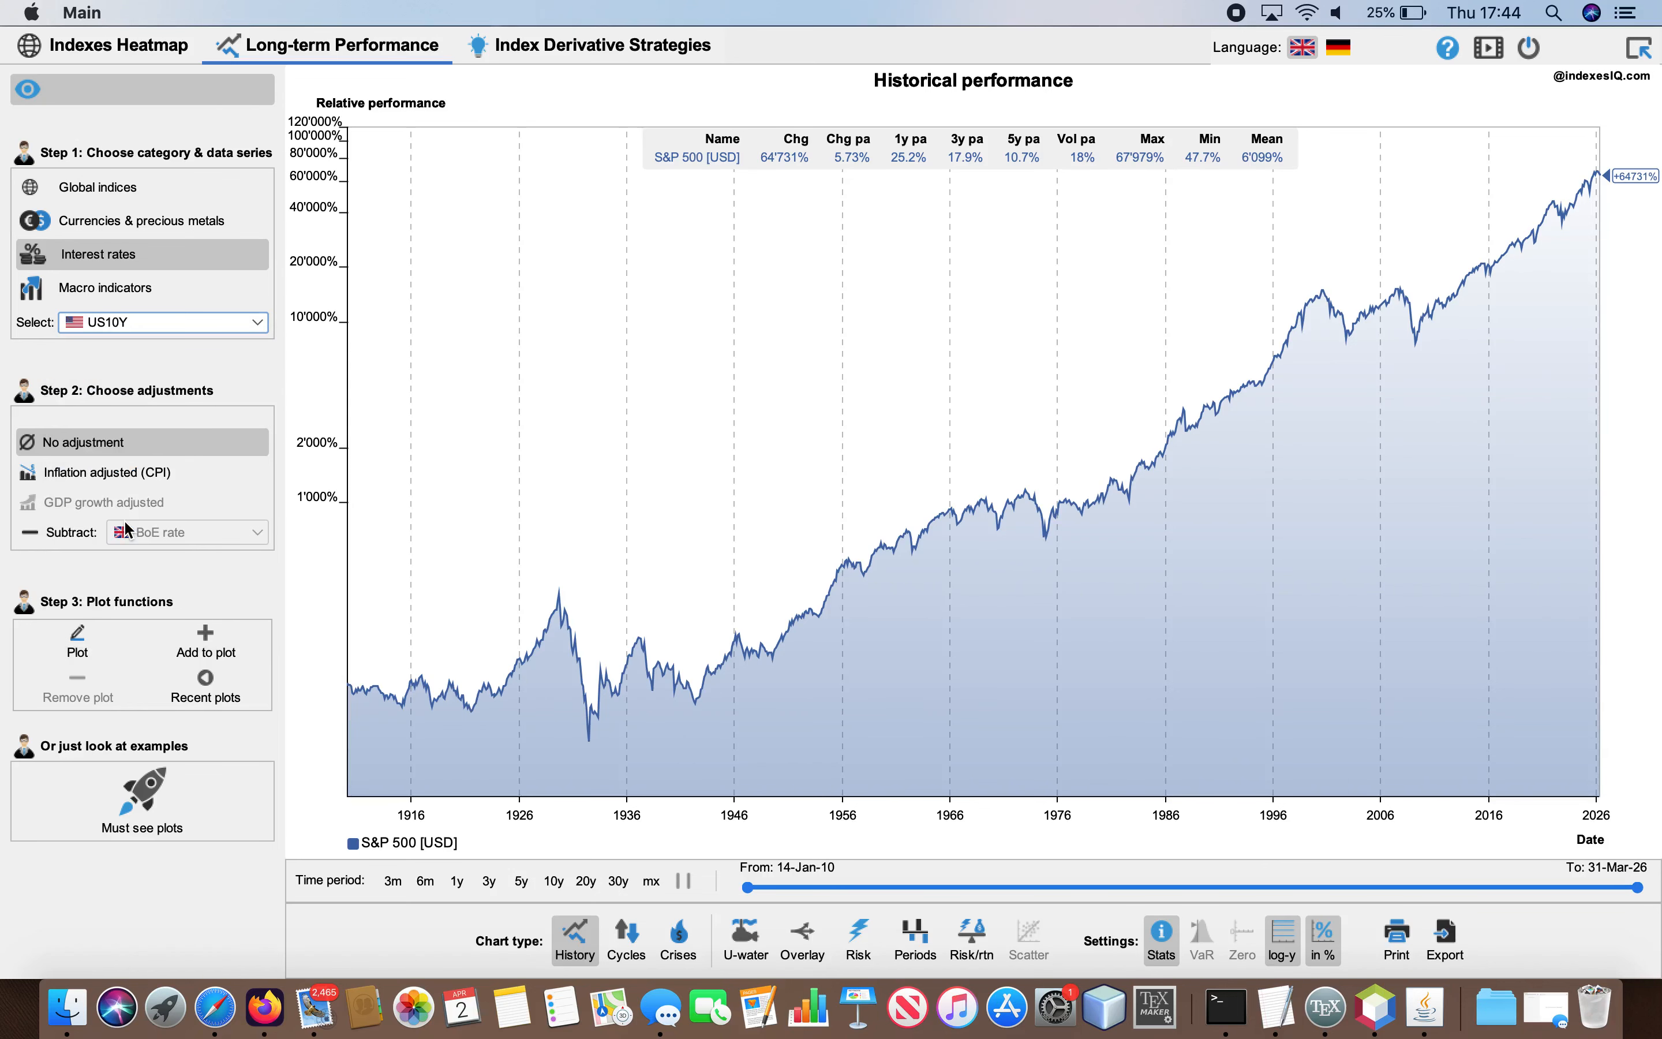
{"action": "left_click", "coordinate": [210, 647]}
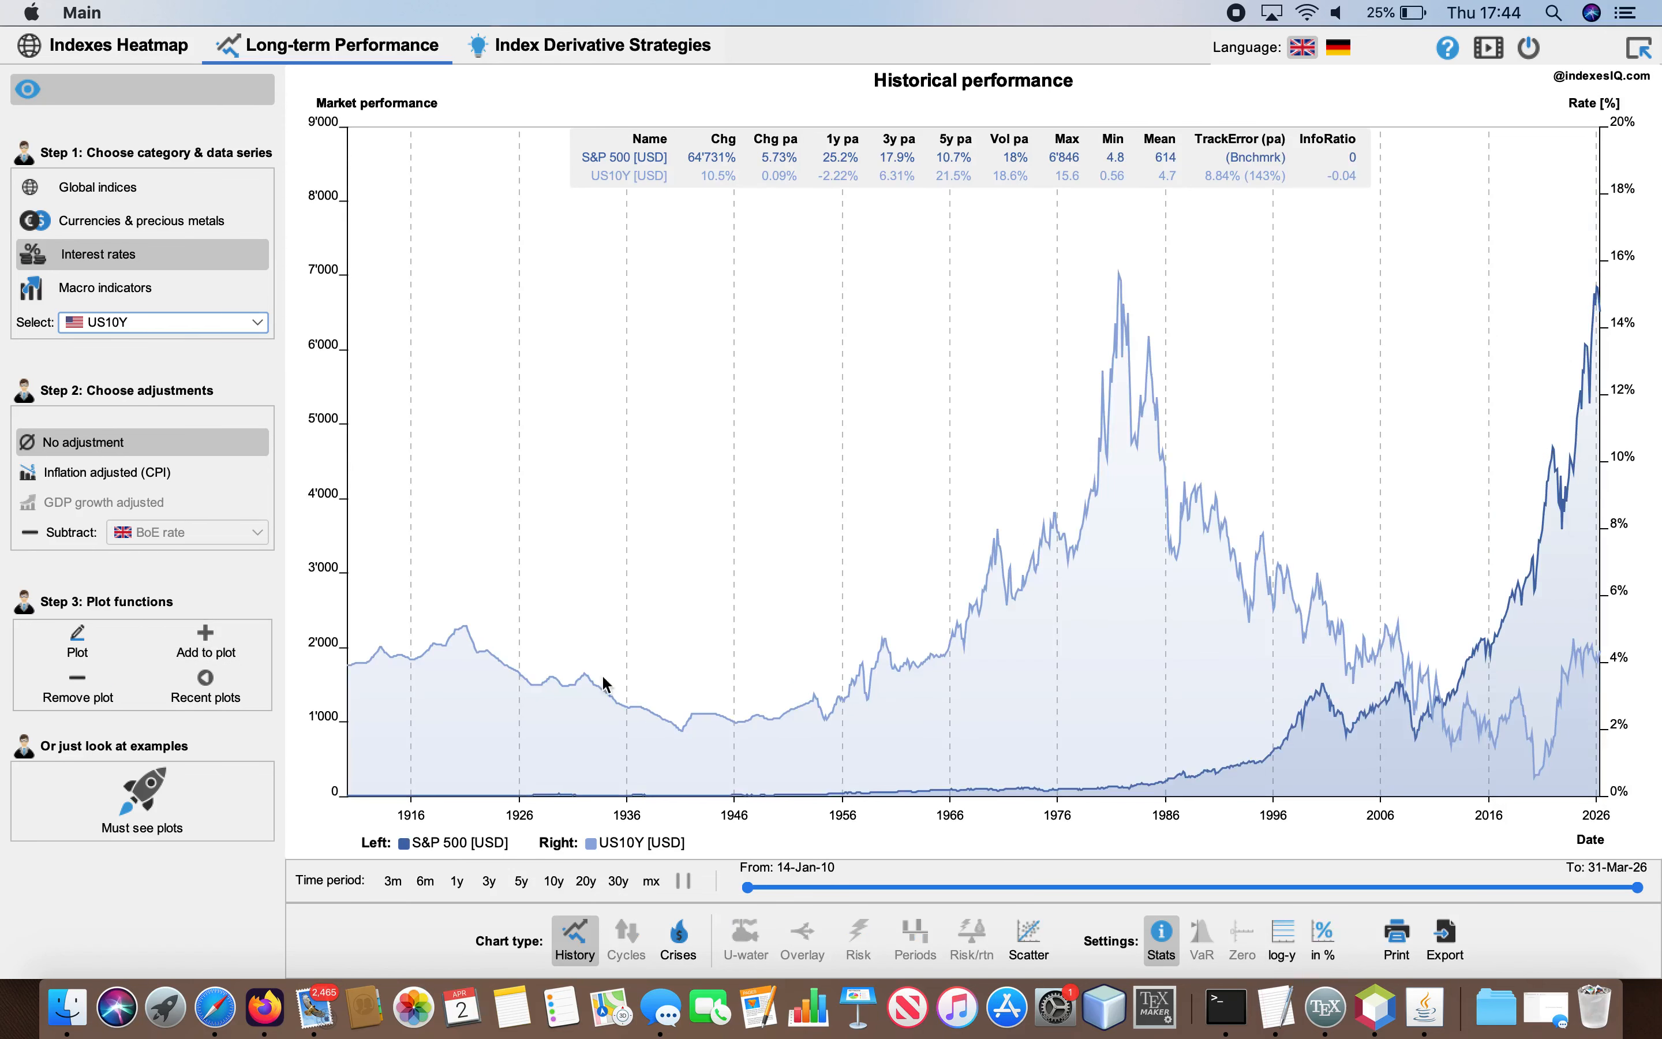
{"action": "left_click", "coordinate": [1293, 949]}
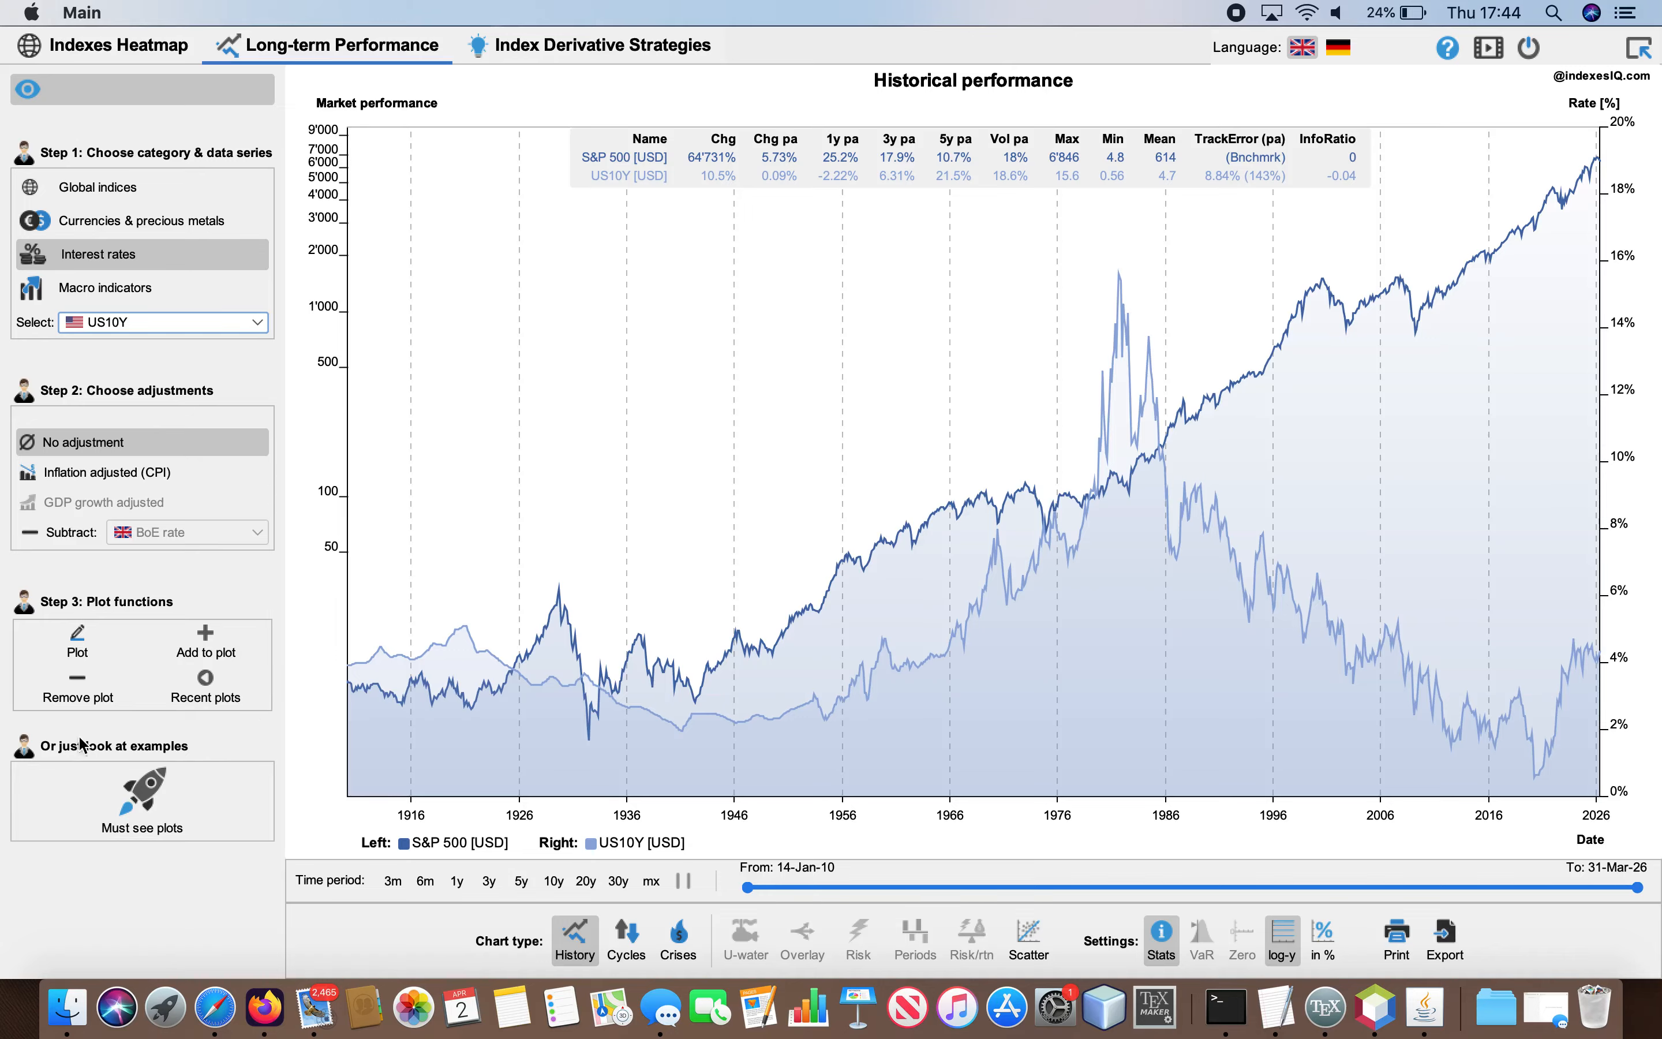
View the example plot of US equities versus gold inflation adjusted, followed by the return distribution of S&P 500 vs NASDAQ vs Russell 2000.
{"action": "left_click", "coordinate": [123, 800]}
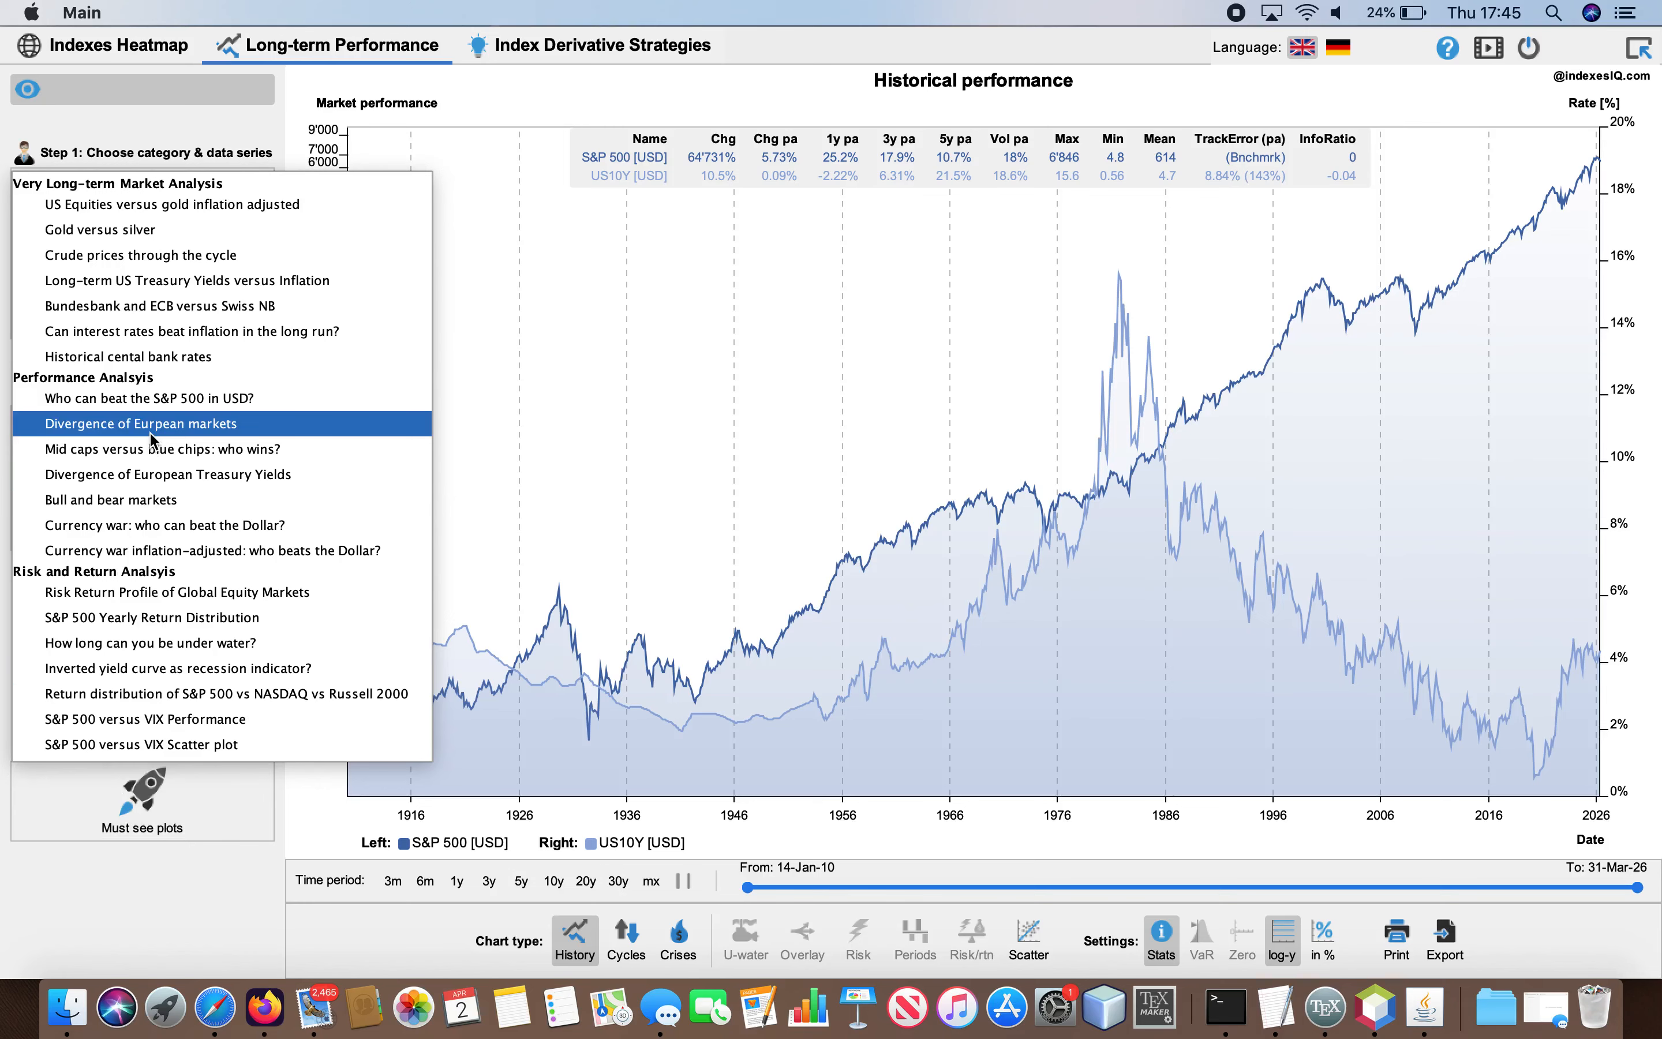
{"action": "left_click", "coordinate": [155, 218]}
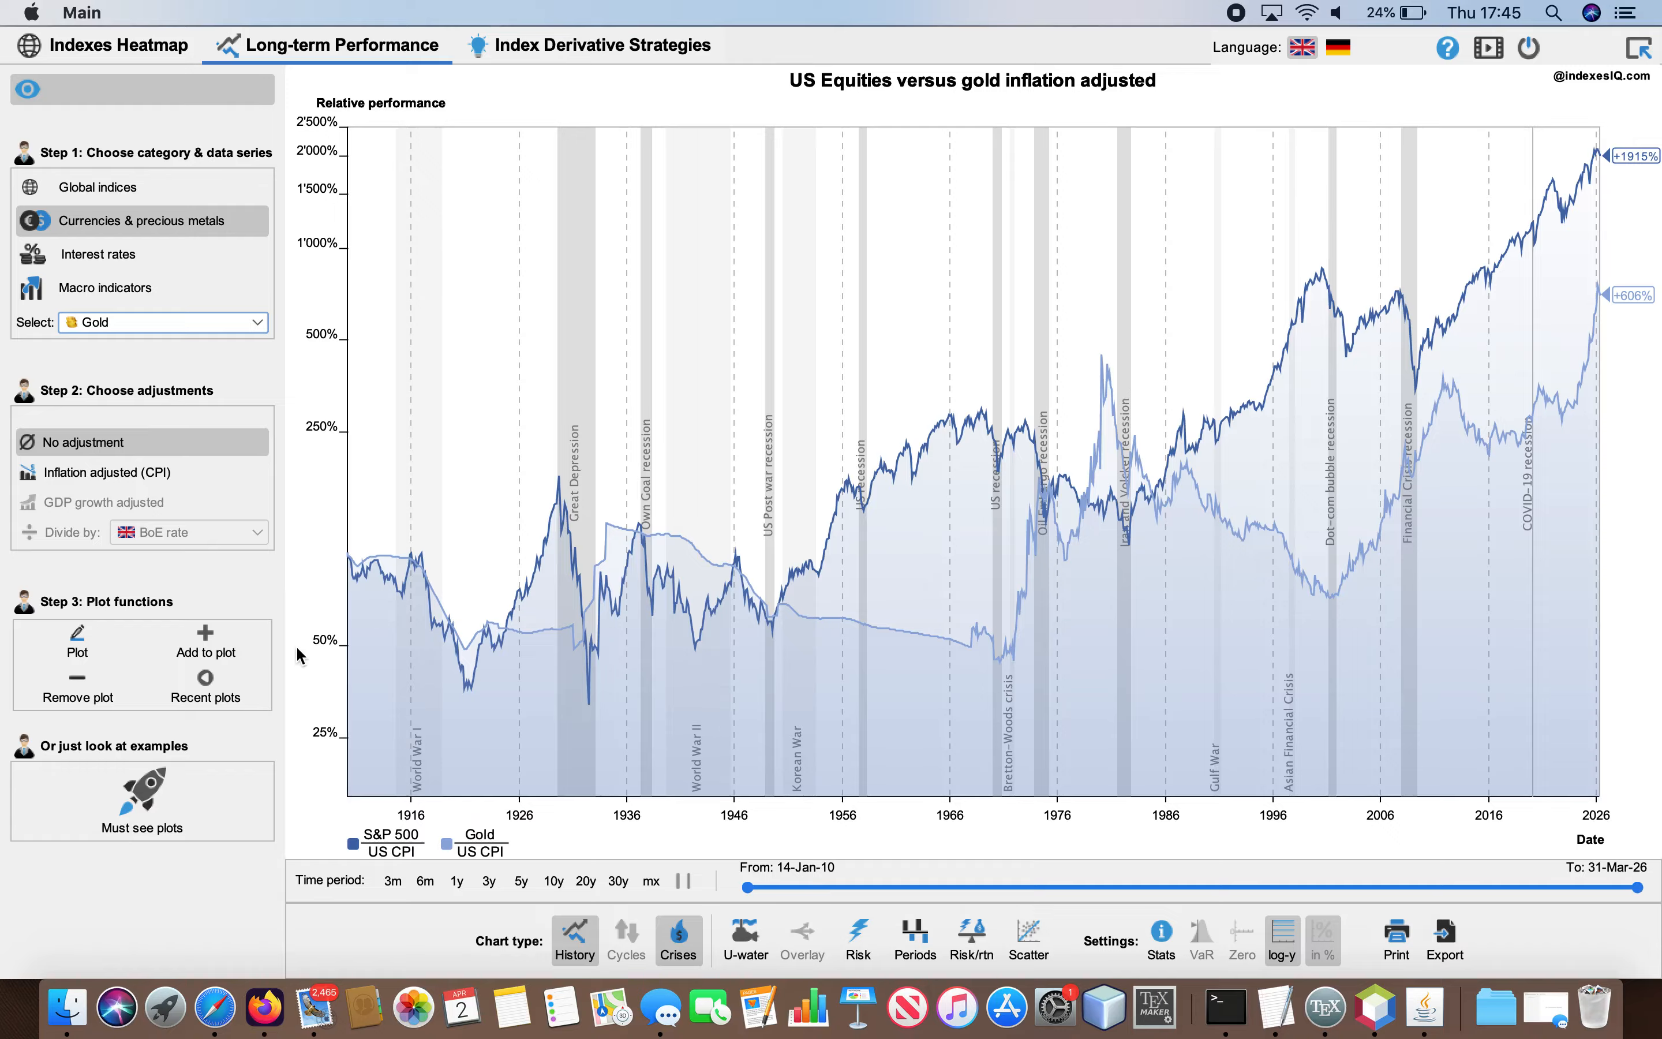
{"action": "left_click", "coordinate": [177, 797]}
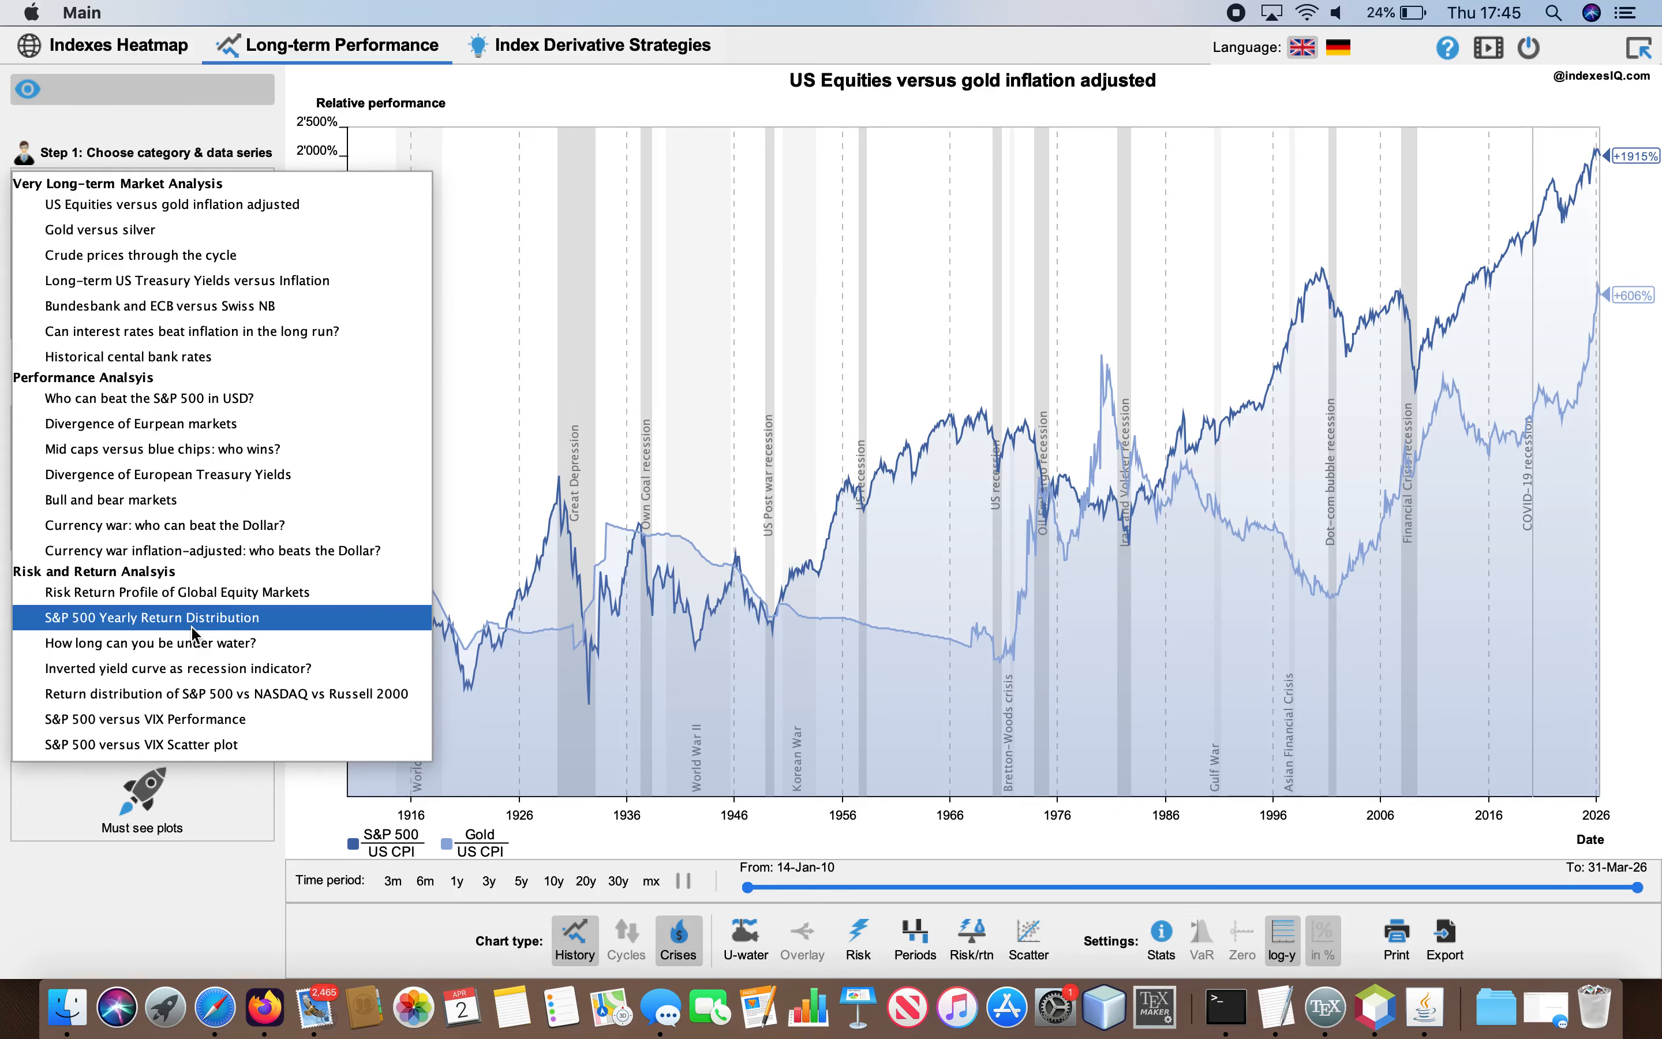
{"action": "left_click", "coordinate": [174, 692]}
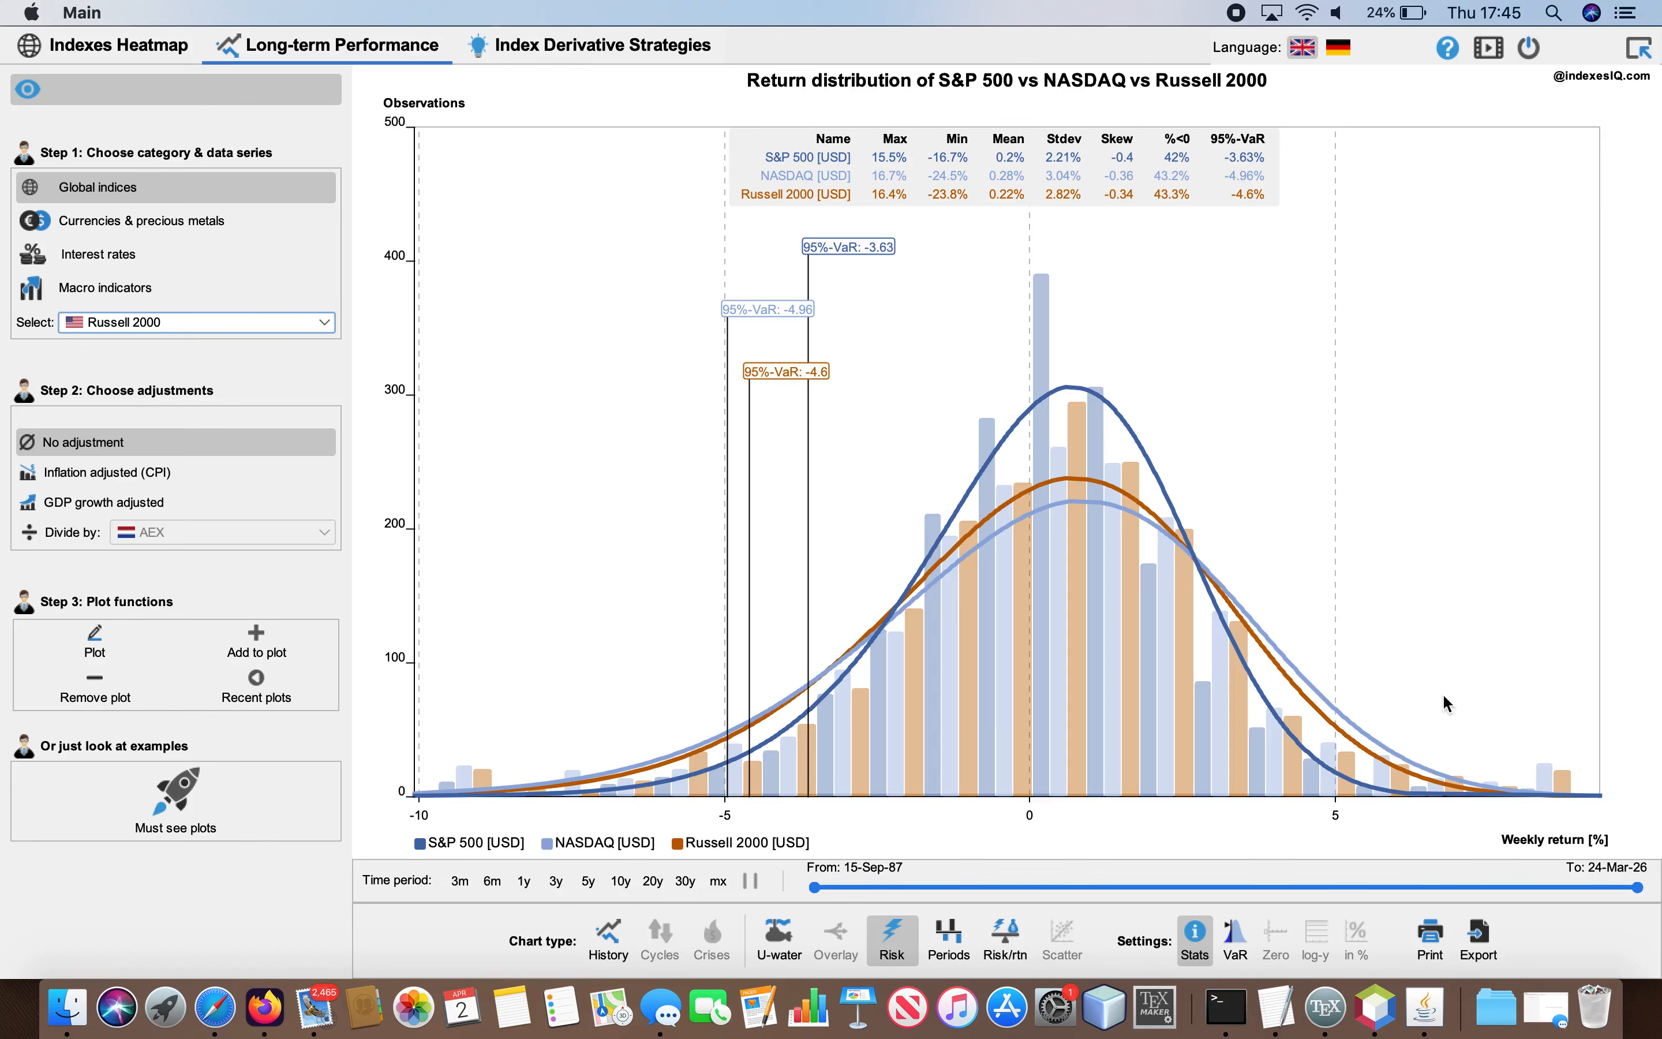
Try the monthly return calculation for the three-index return distribution, and set it to quarterly.
{"action": "left_click", "coordinate": [1235, 938]}
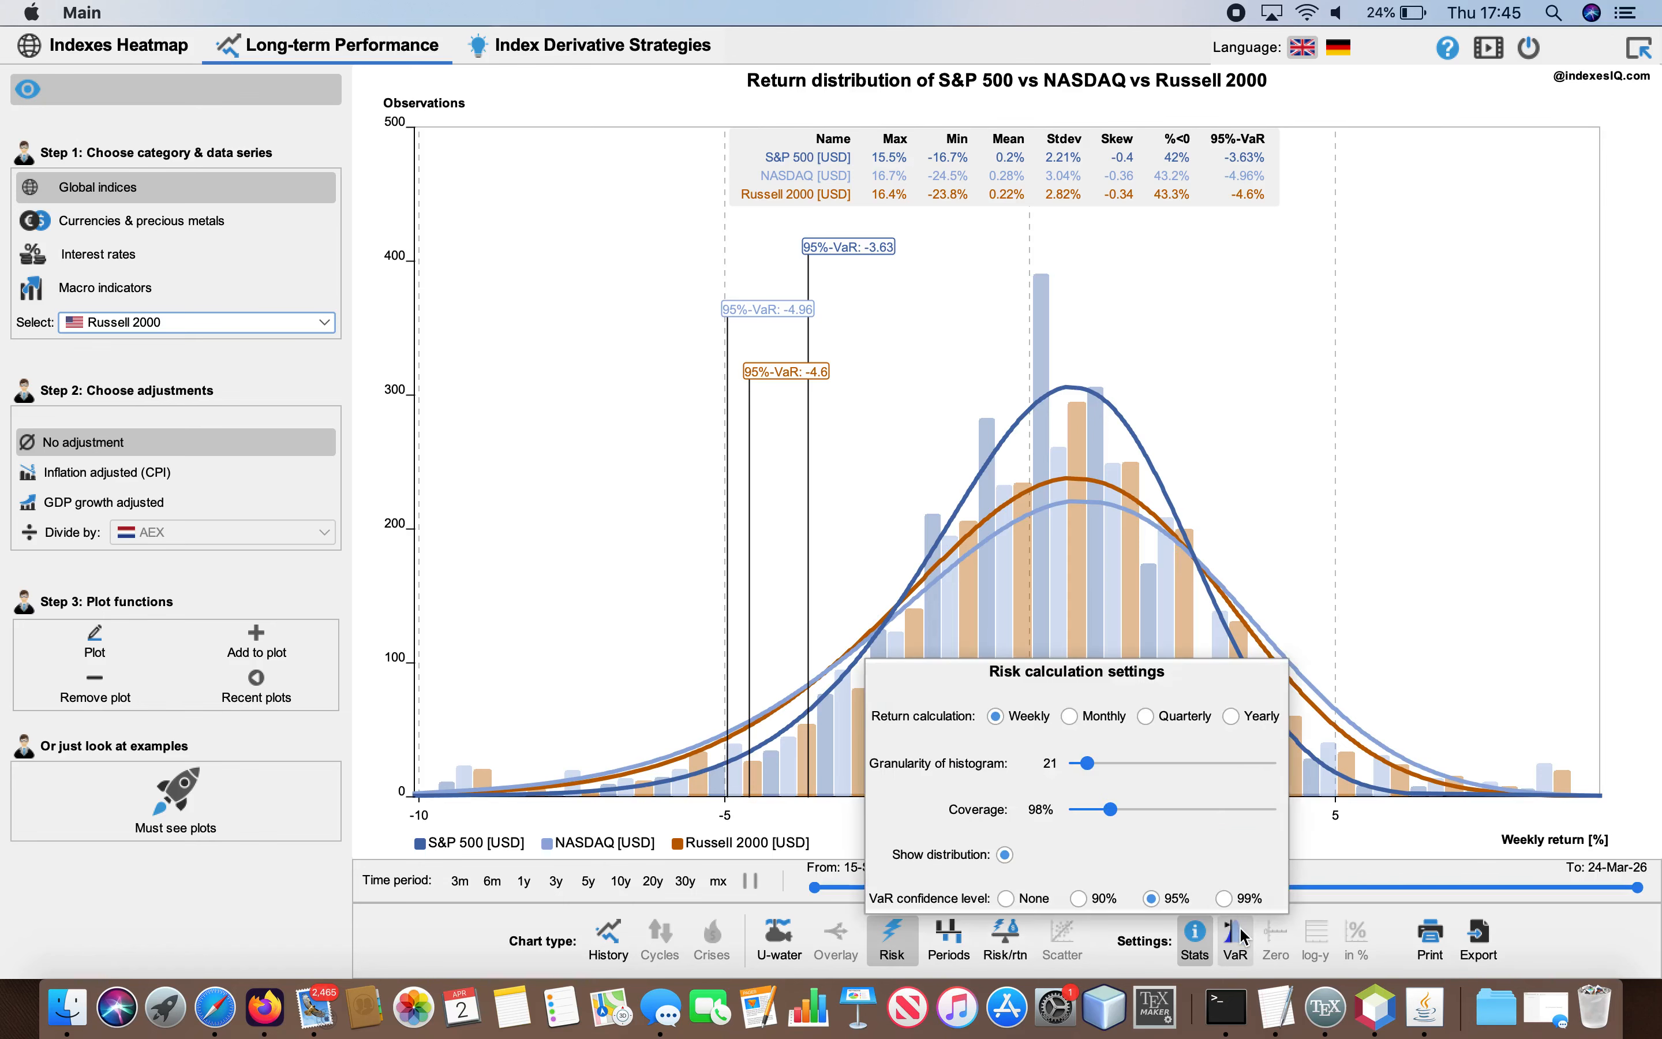
{"action": "left_click", "coordinate": [1075, 718]}
{"action": "left_click", "coordinate": [1142, 717]}
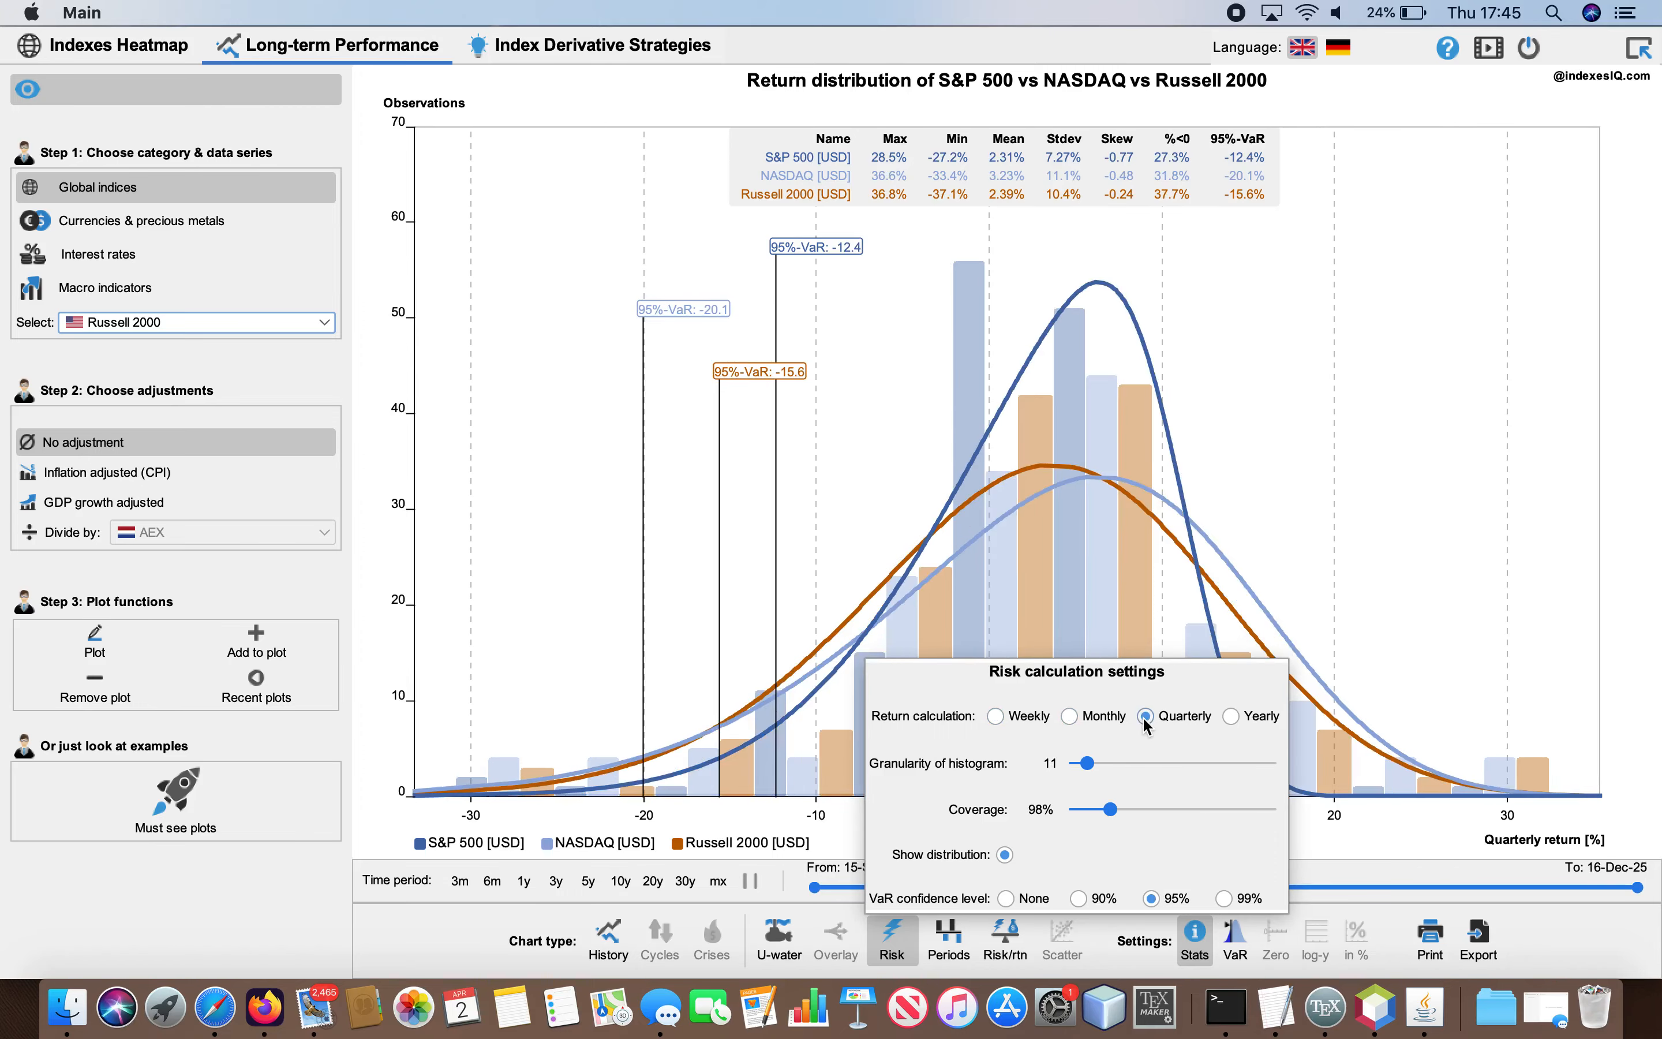
{"action": "left_click", "coordinate": [1350, 845]}
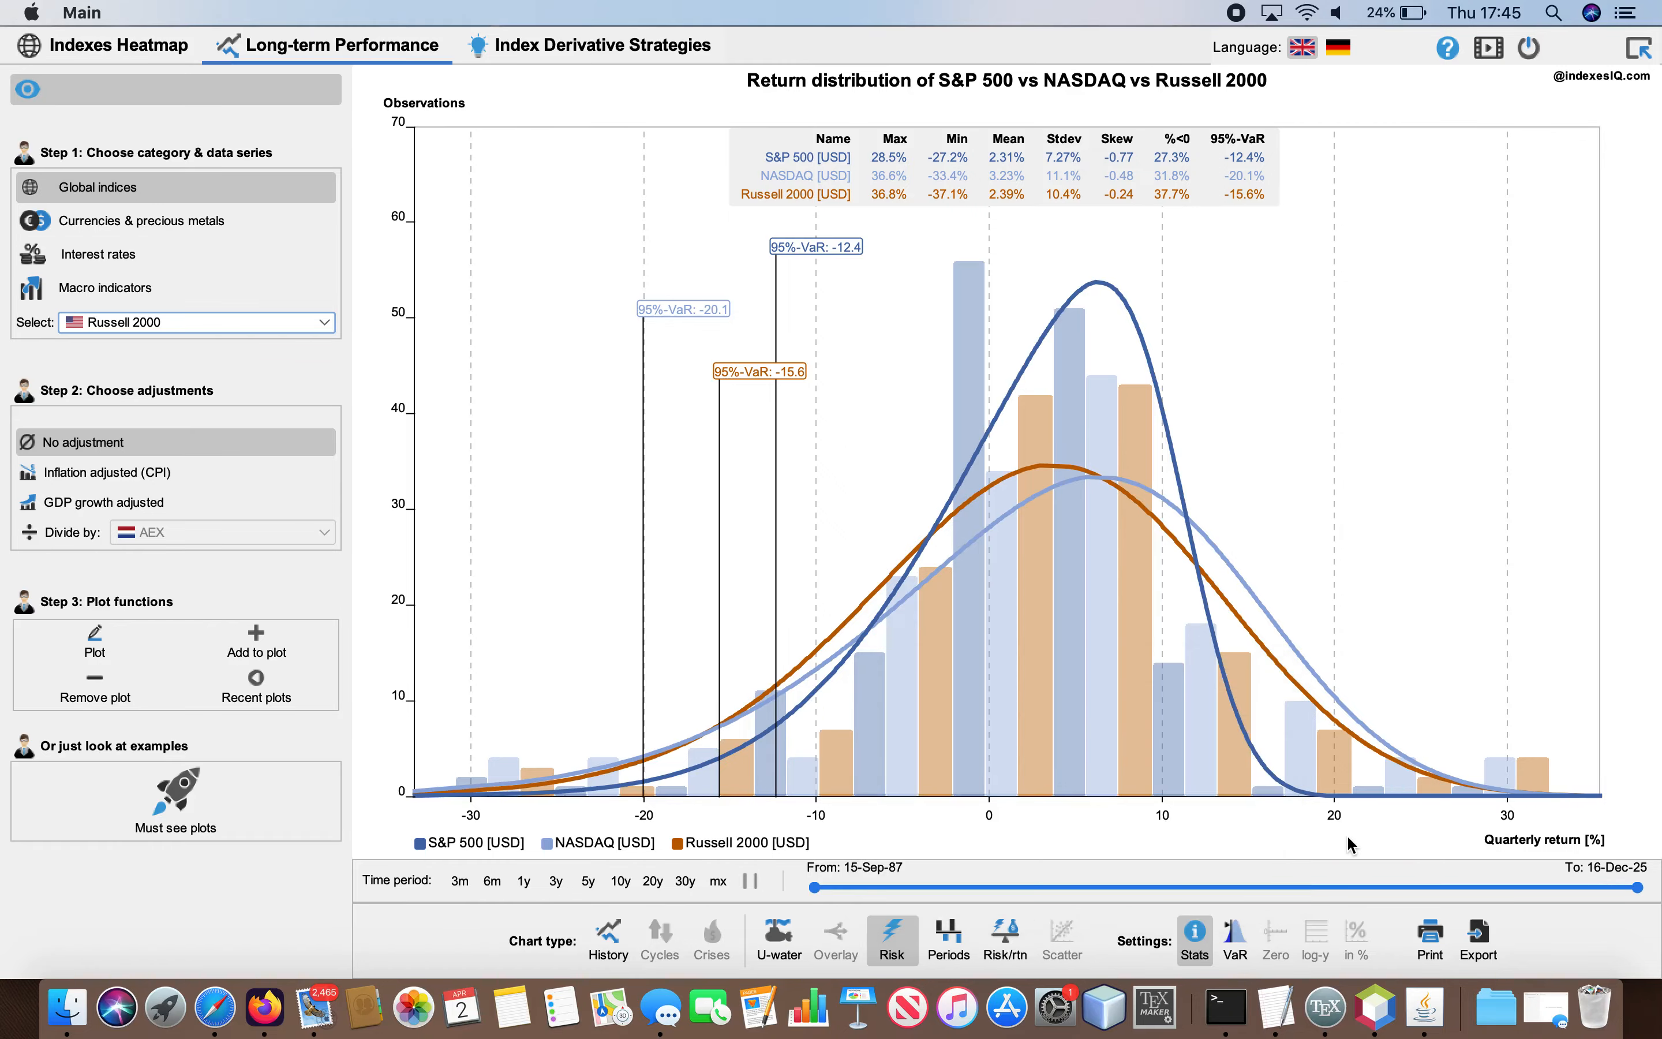